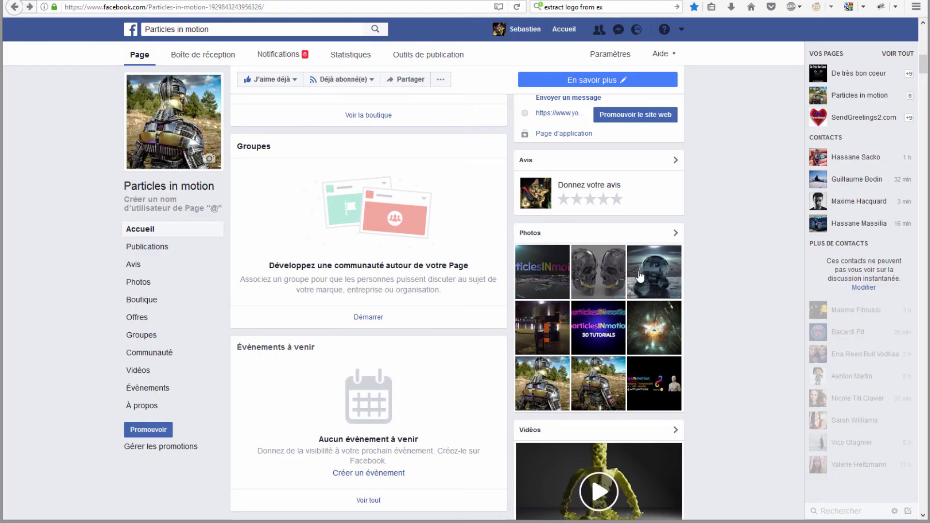
Step: Open the glass sphere render photo and highlight the C4D mentions in its comments
click(651, 281)
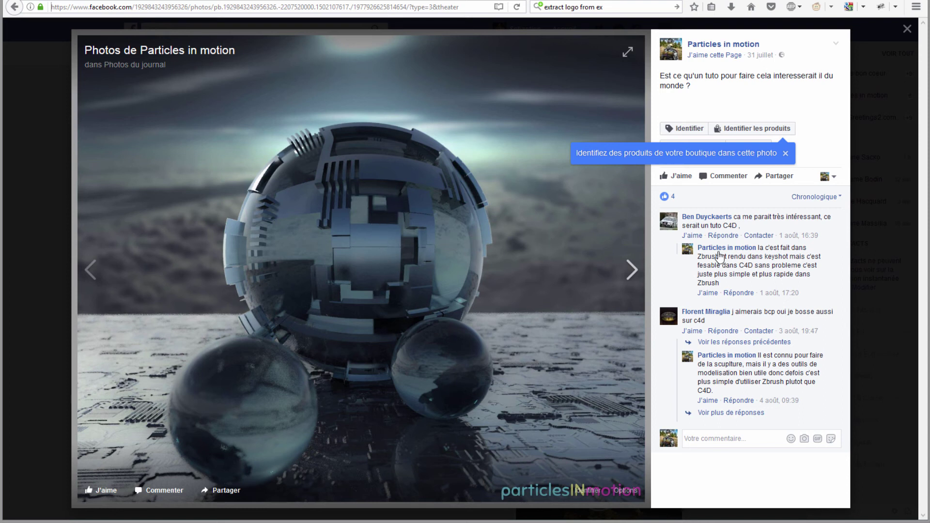
mouse_move(362, 269)
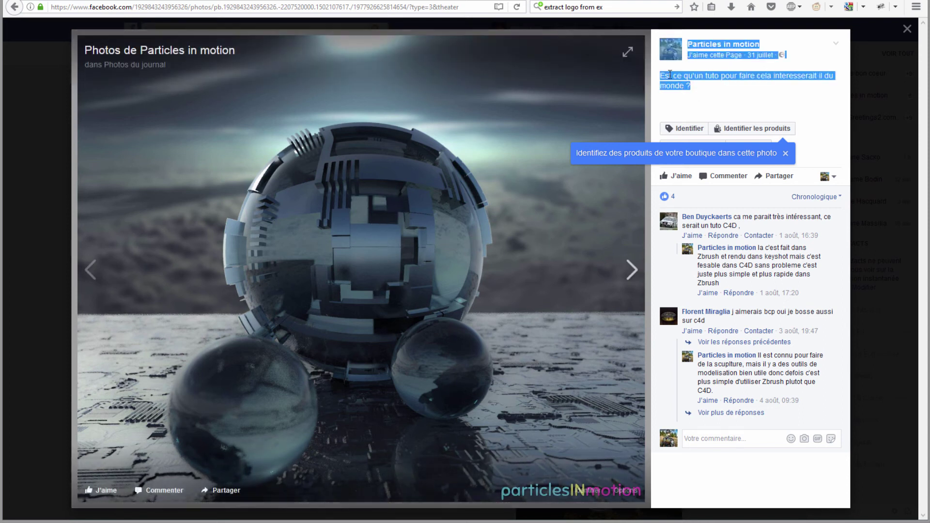
click(677, 87)
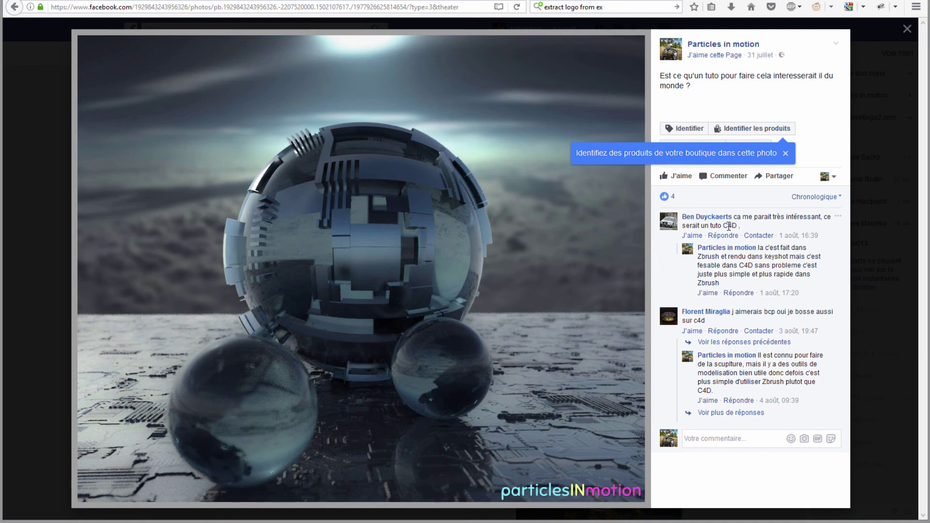
drag(744, 265, 748, 266)
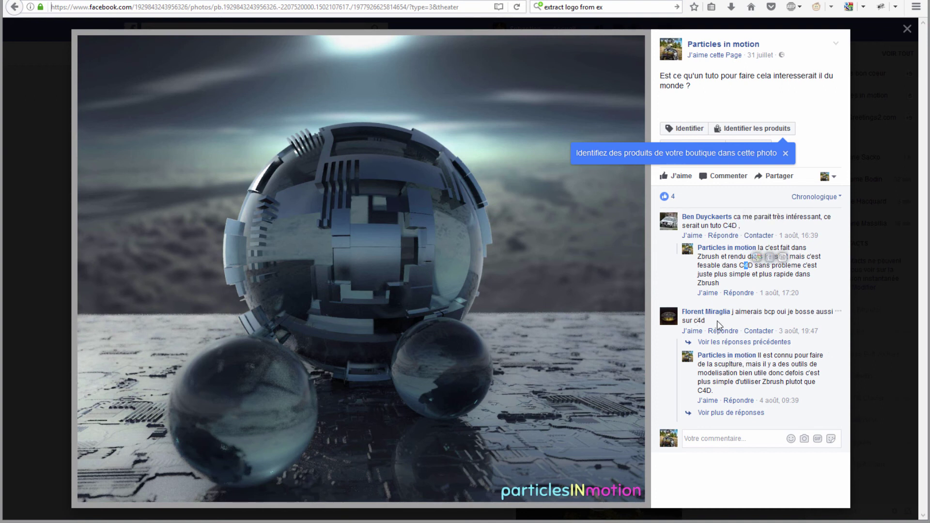
drag(719, 322, 696, 320)
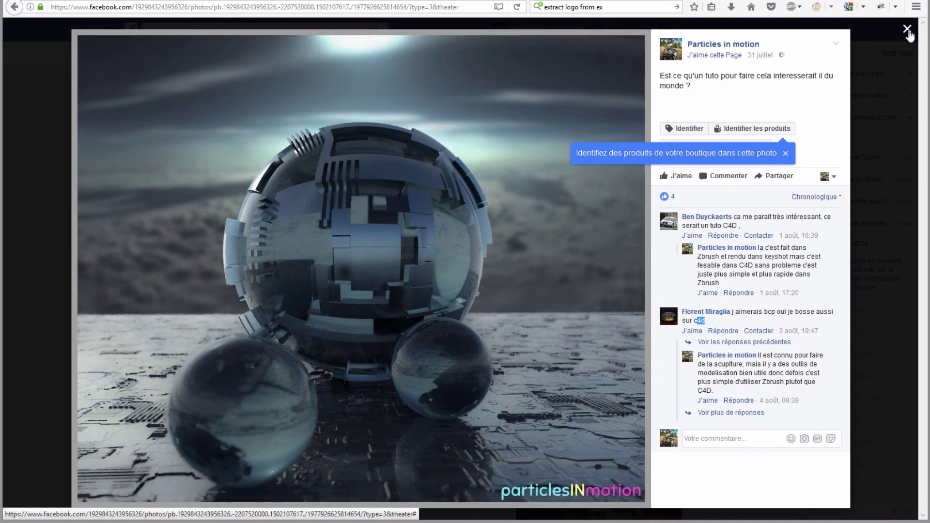
mouse_move(361, 269)
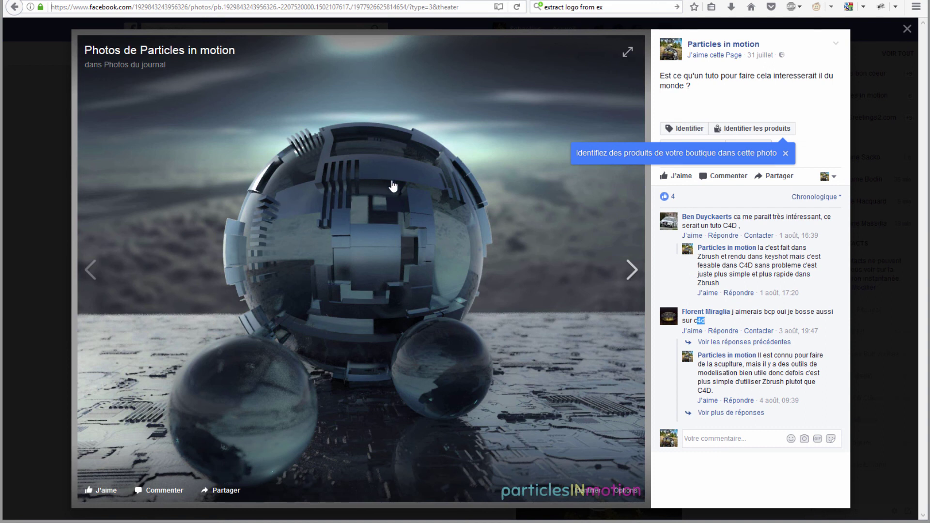
Step: Close the photo and scroll through the page's posts
click(907, 30)
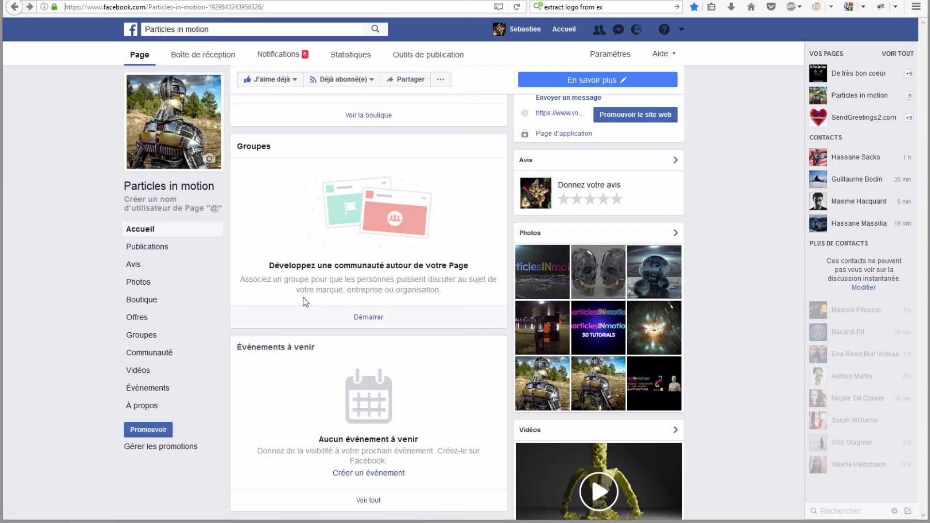
scroll(196, 188, up, 5)
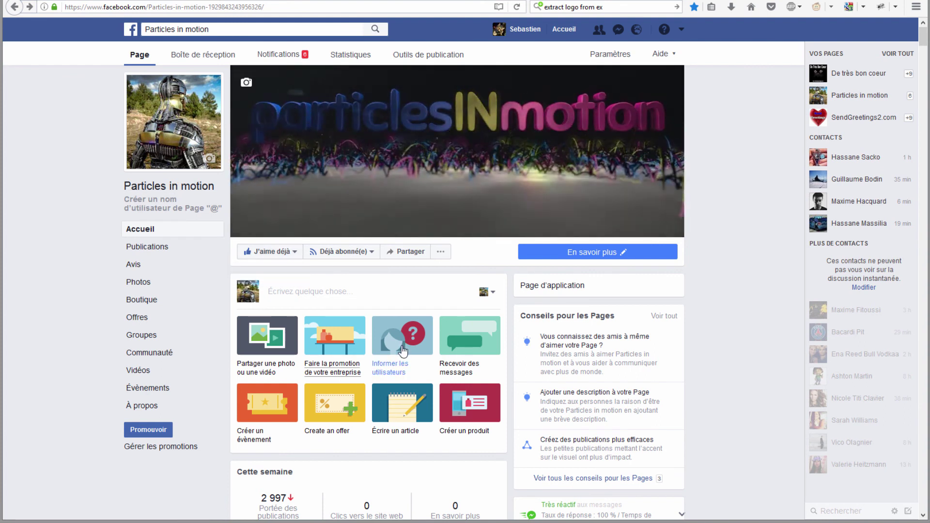
scroll(401, 347, down, 8)
scroll(400, 347, down, 1)
scroll(402, 353, up, 7)
scroll(401, 351, down, 1)
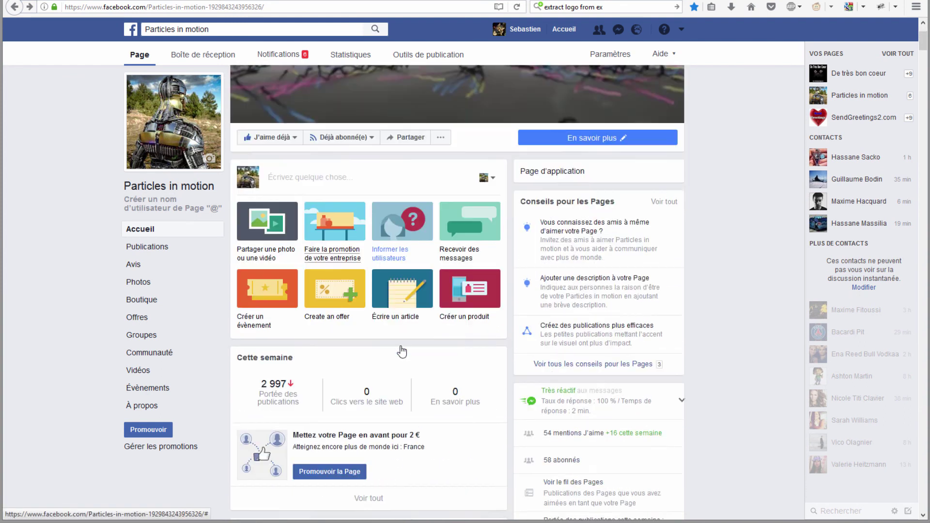
scroll(501, 431, down, 1)
scroll(500, 430, down, 4)
scroll(500, 430, down, 4)
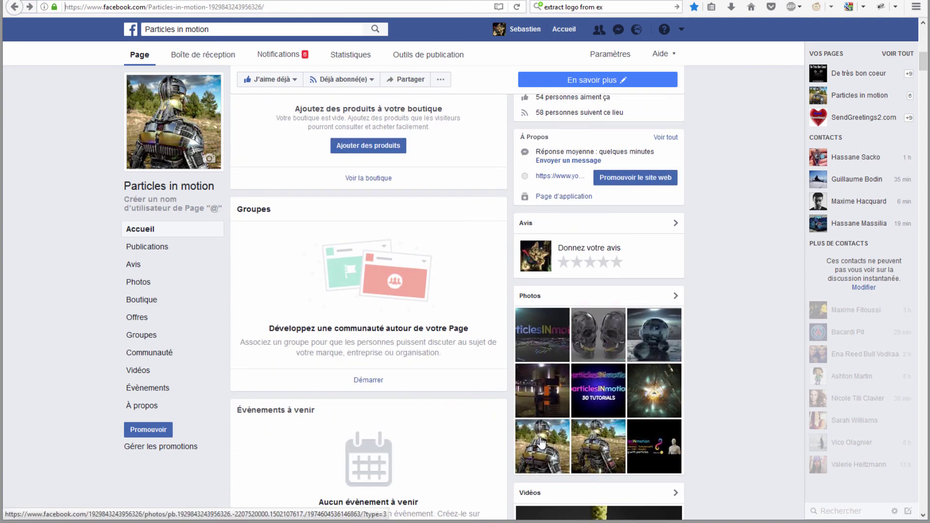
scroll(567, 392, down, 4)
scroll(509, 388, down, 3)
scroll(436, 383, down, 3)
scroll(361, 375, down, 3)
scroll(368, 377, up, 4)
scroll(397, 380, up, 4)
scroll(426, 383, up, 4)
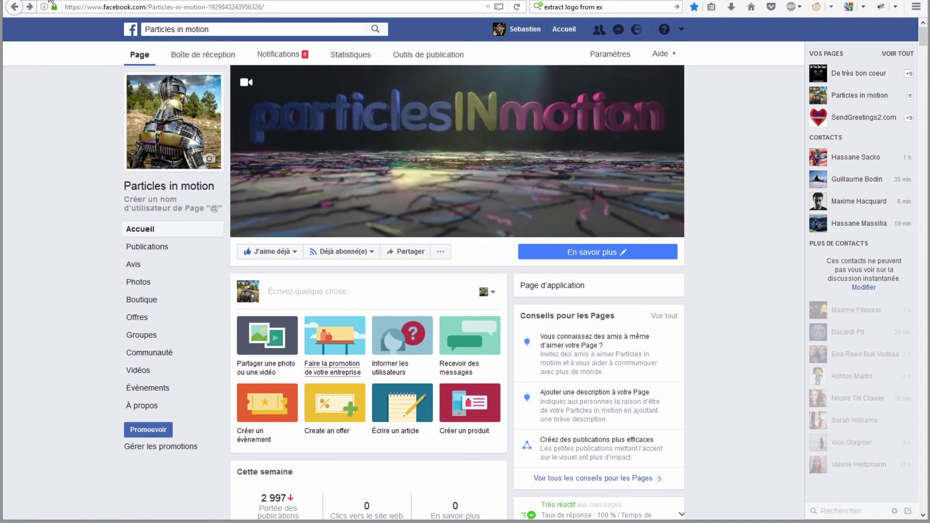
Step: Go to windmillart.net and follow the 'right here!' link in the JSplacement post
key(Return)
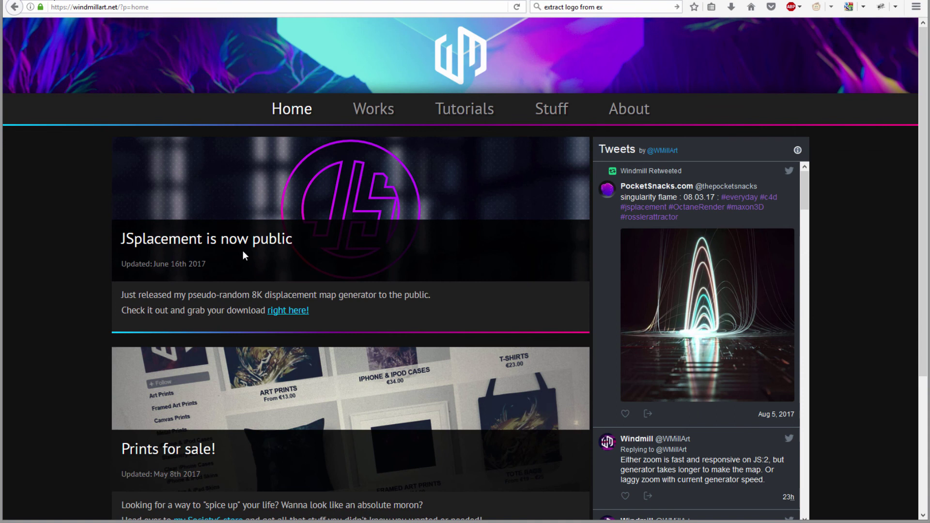
drag(117, 240, 202, 239)
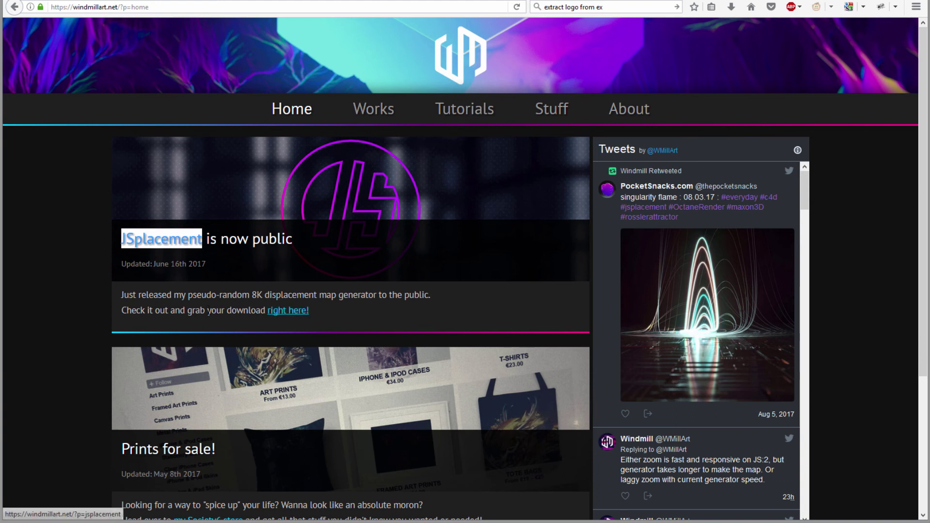
click(285, 311)
Step: Scroll the JSplacement page down to the version 1.0.8 download buttons
scroll(291, 321, down, 4)
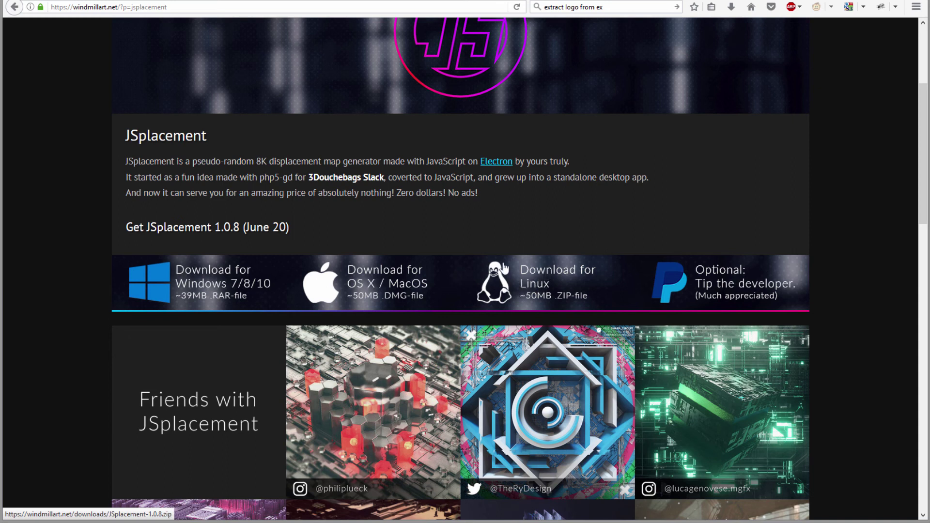
scroll(605, 271, down, 2)
scroll(707, 239, up, 3)
scroll(706, 240, up, 1)
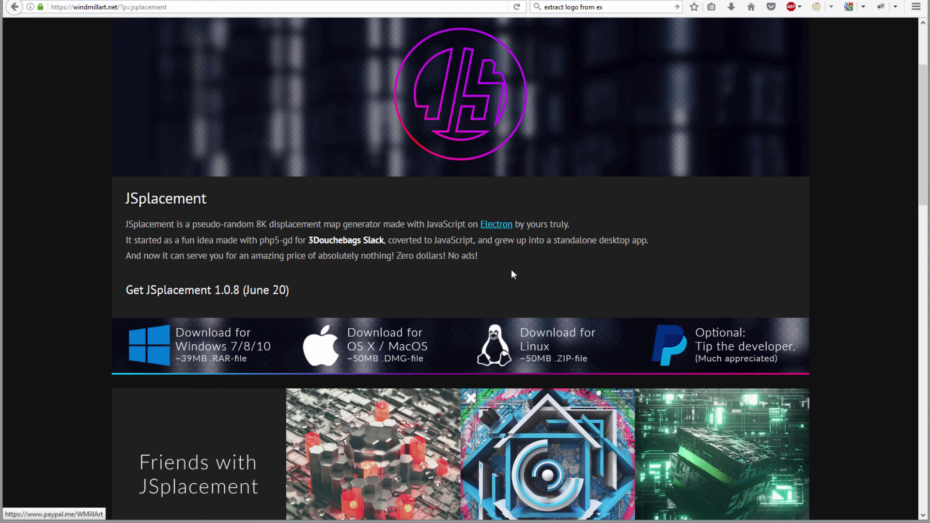
scroll(272, 269, up, 3)
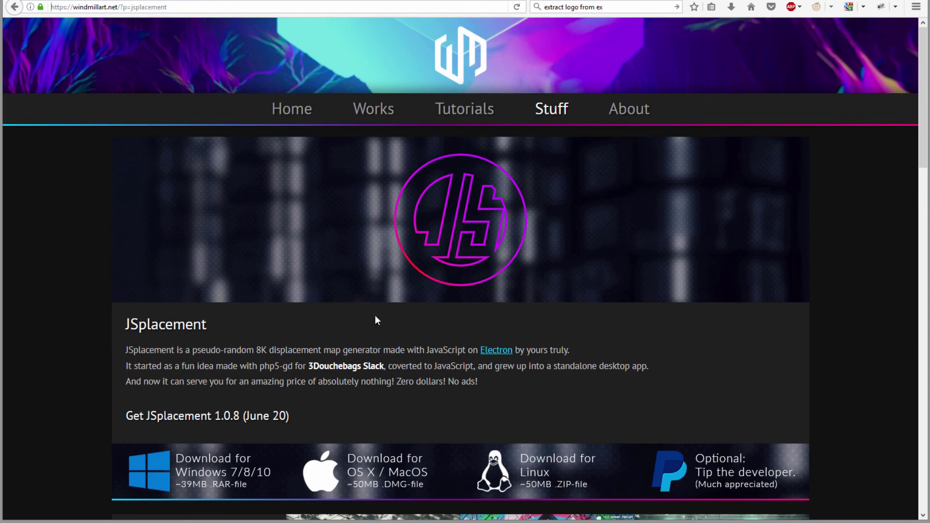
scroll(375, 315, down, 2)
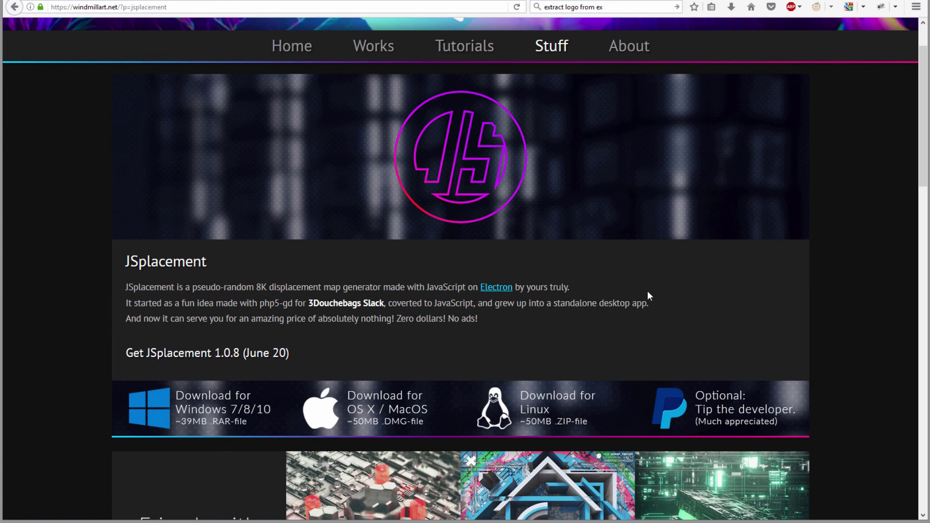
scroll(634, 317, down, 2)
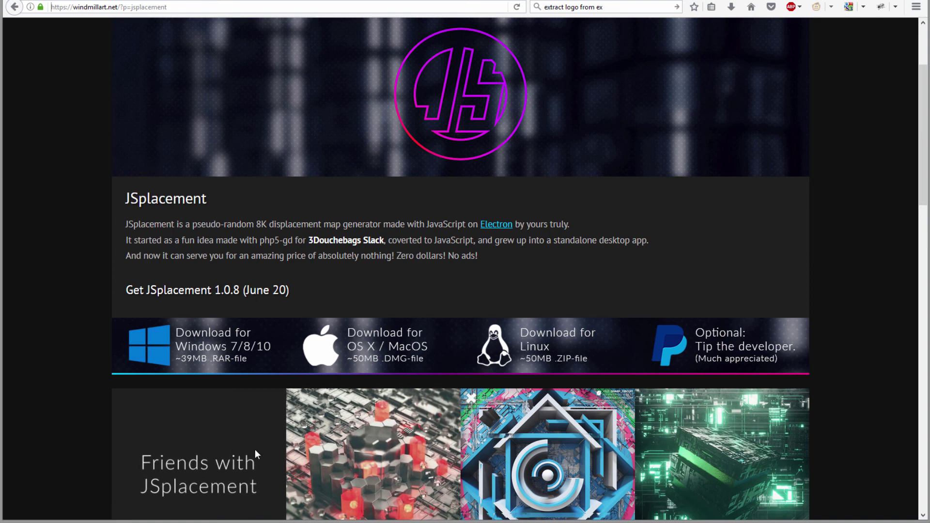
Step: Browse the Friends with JSplacement gallery and get the Windows build JSplacement-1.0.8-x64.rar
scroll(241, 409, down, 3)
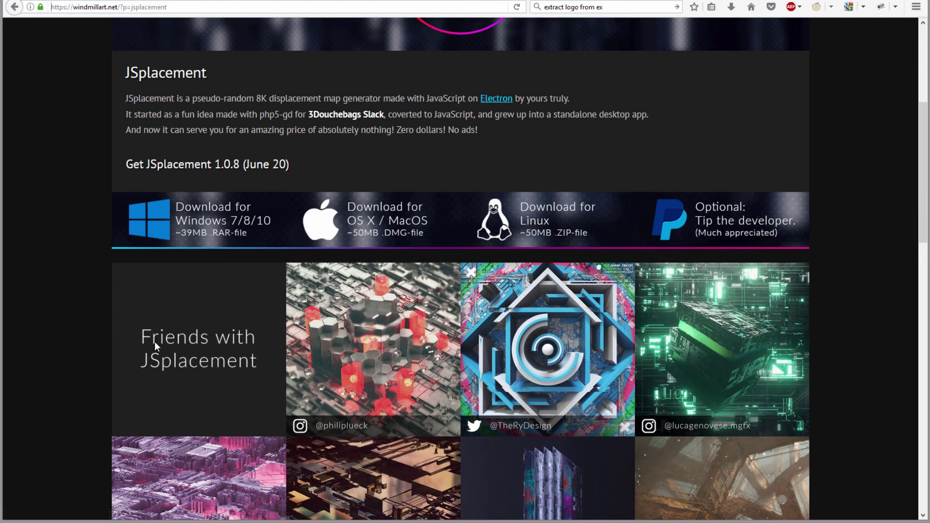
scroll(197, 337, down, 2)
scroll(197, 337, down, 3)
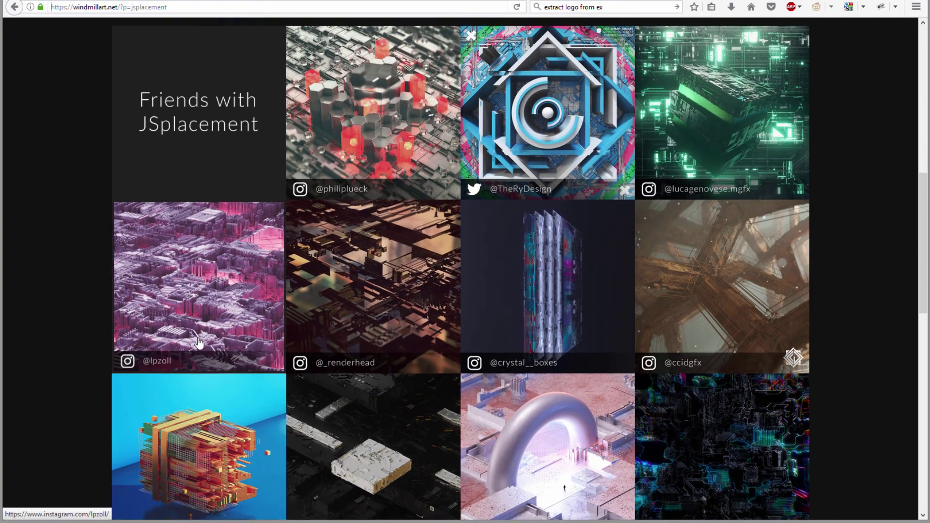
scroll(200, 339, up, 4)
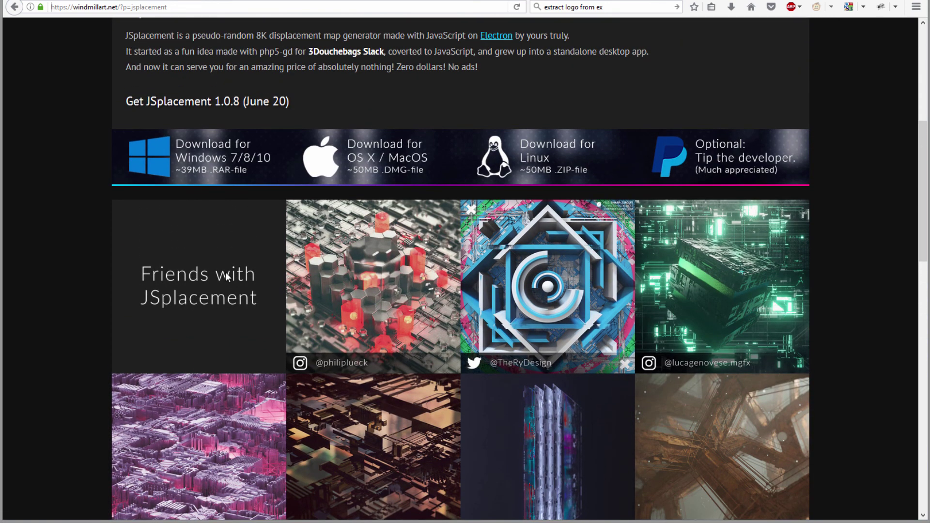
scroll(225, 272, down, 3)
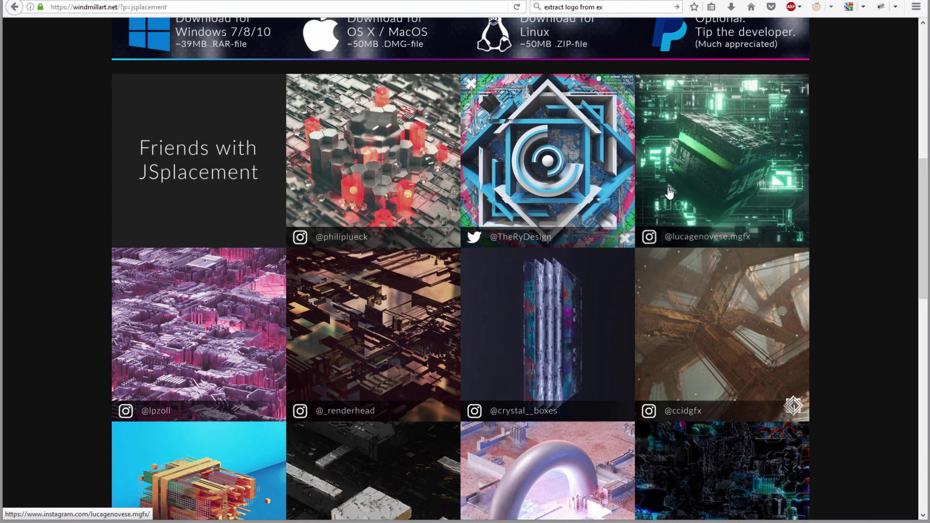
scroll(334, 314, down, 2)
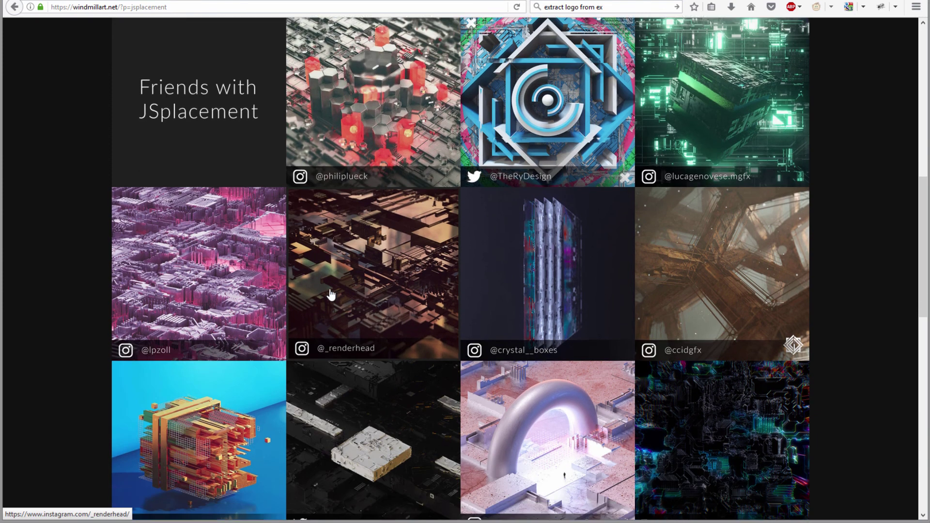
scroll(354, 297, down, 4)
scroll(466, 272, down, 2)
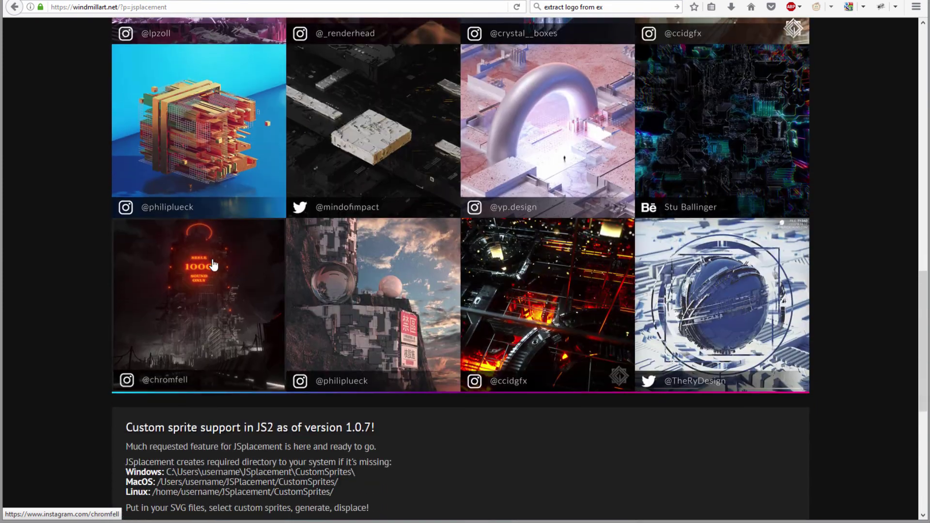
scroll(533, 257, up, 2)
scroll(591, 241, up, 2)
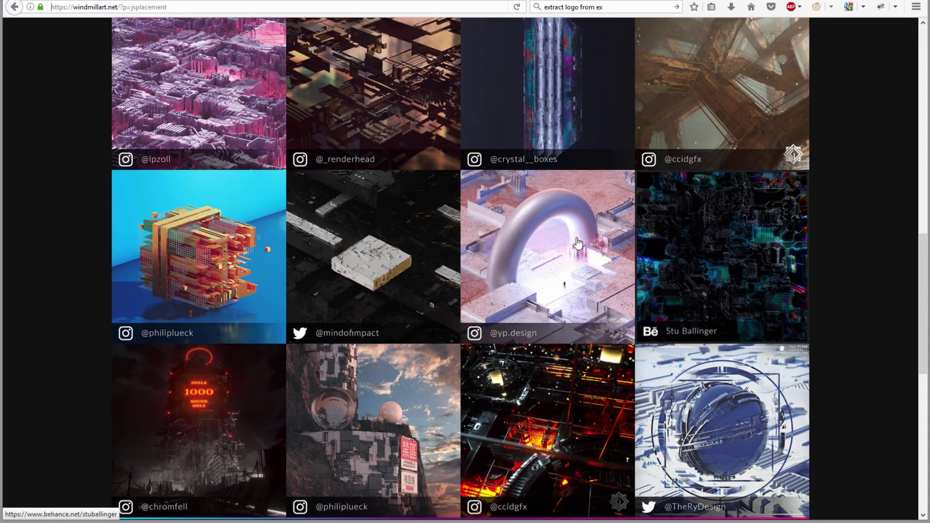
scroll(557, 235, up, 3)
scroll(467, 225, up, 3)
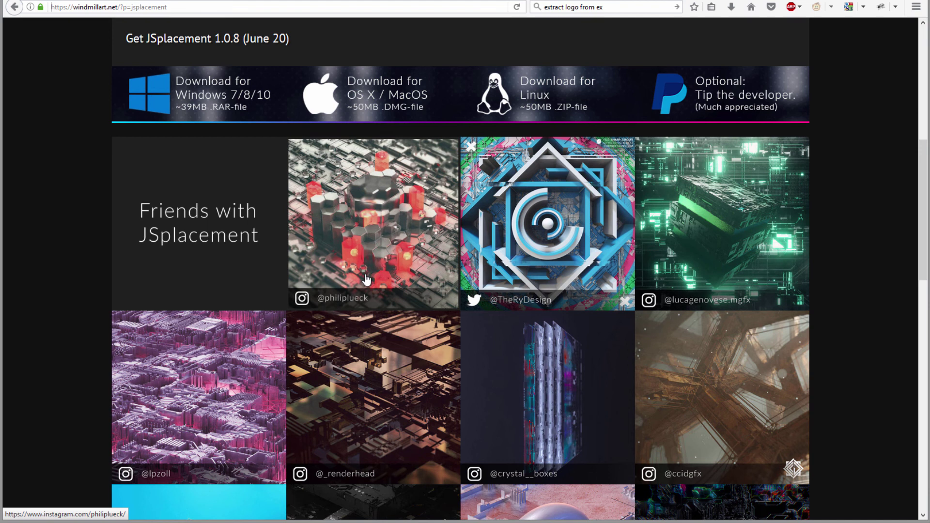
scroll(378, 271, down, 1)
scroll(402, 325, up, 3)
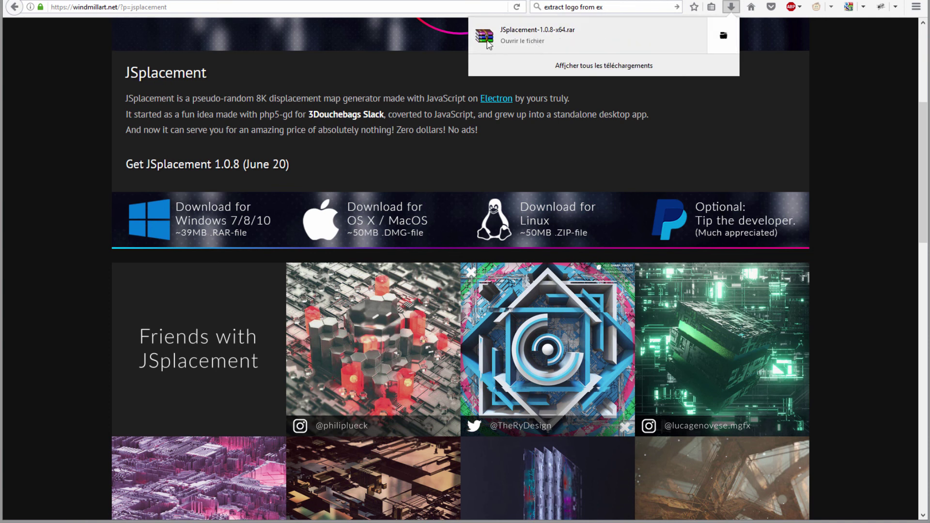
Step: Open the downloaded archive and show C:\Programmes\Jsplacement in Explorer beside it
click(724, 37)
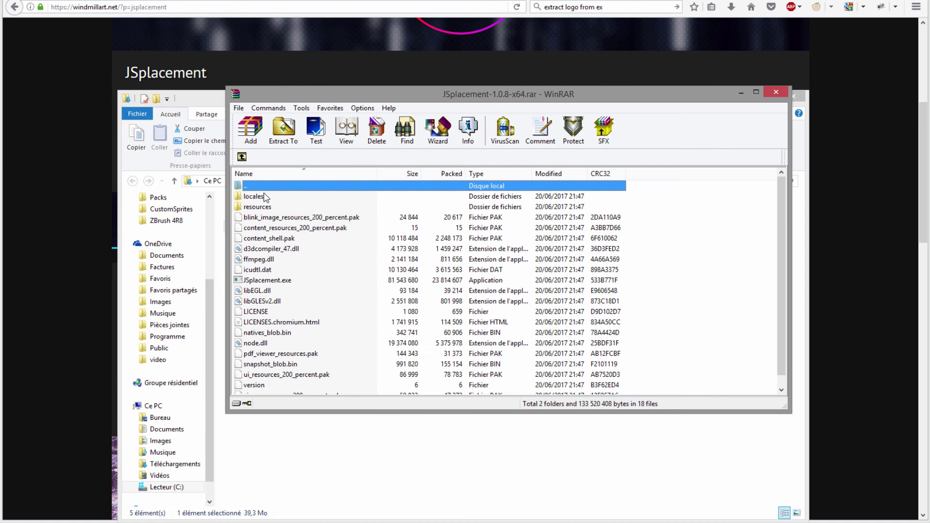
drag(336, 94, 561, 84)
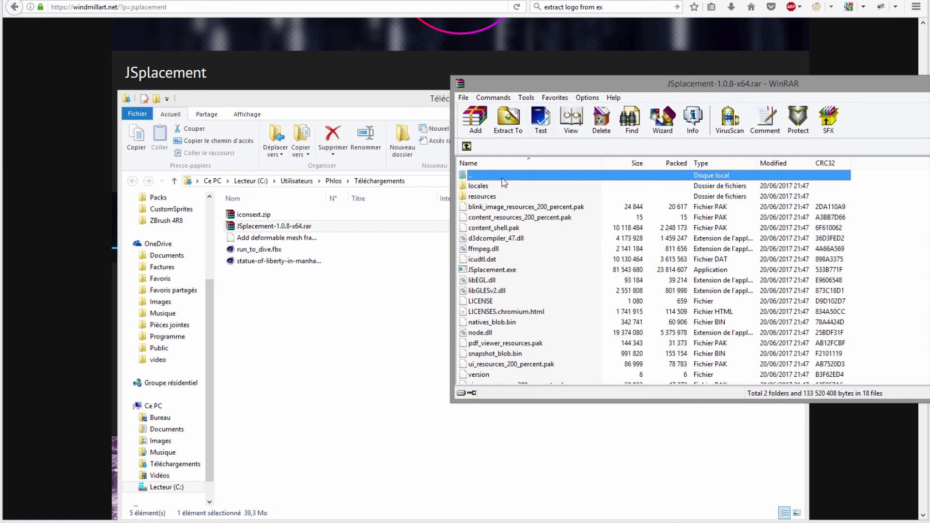
click(167, 487)
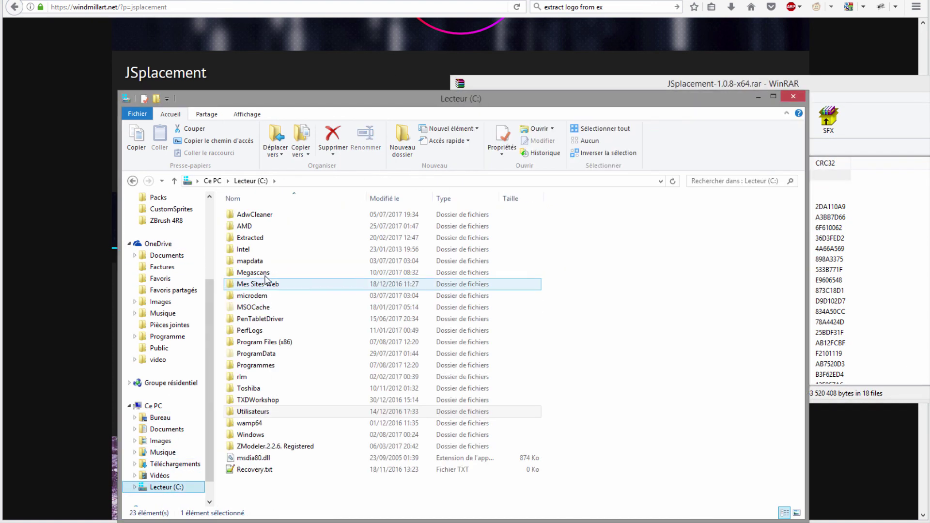
double_click(249, 367)
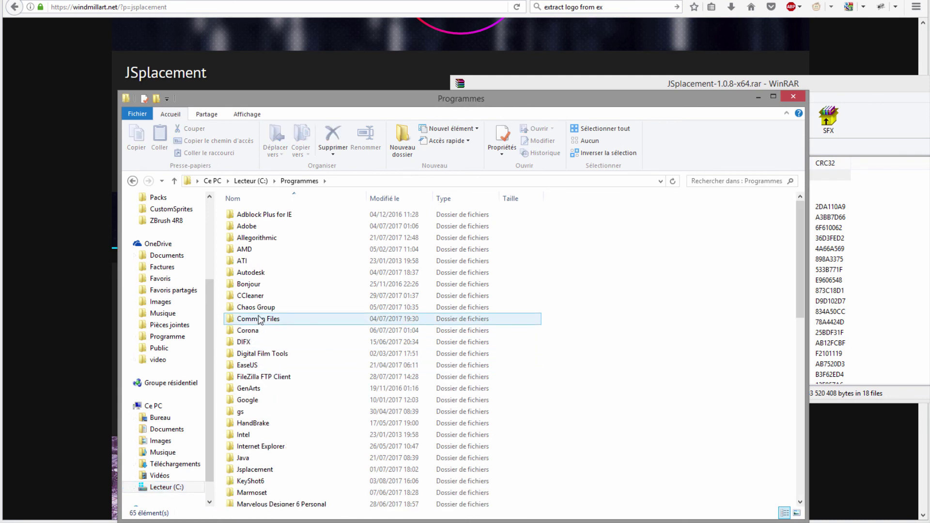
scroll(261, 317, down, 2)
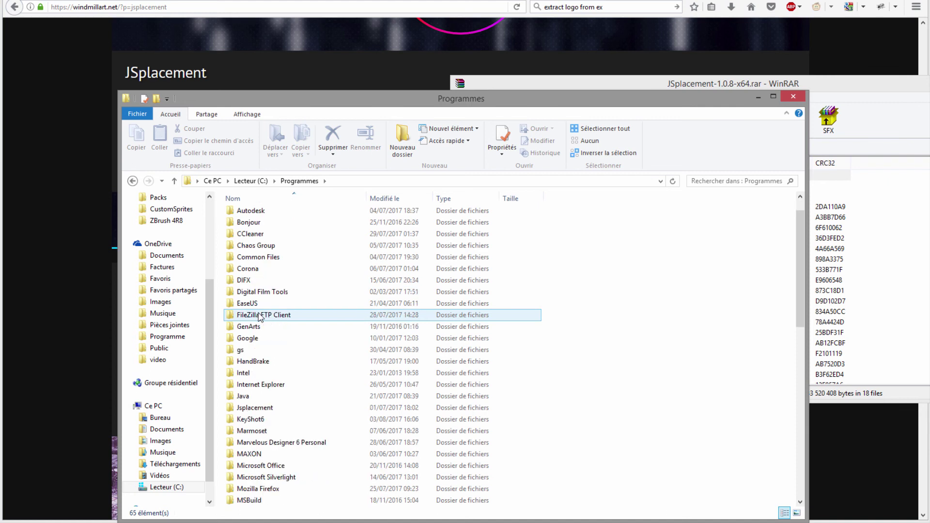
double_click(239, 409)
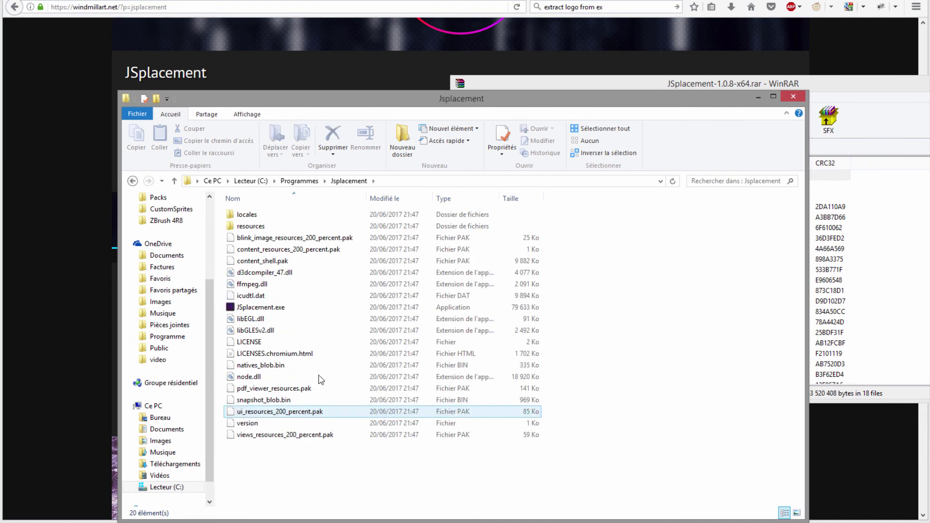
drag(729, 106, 514, 92)
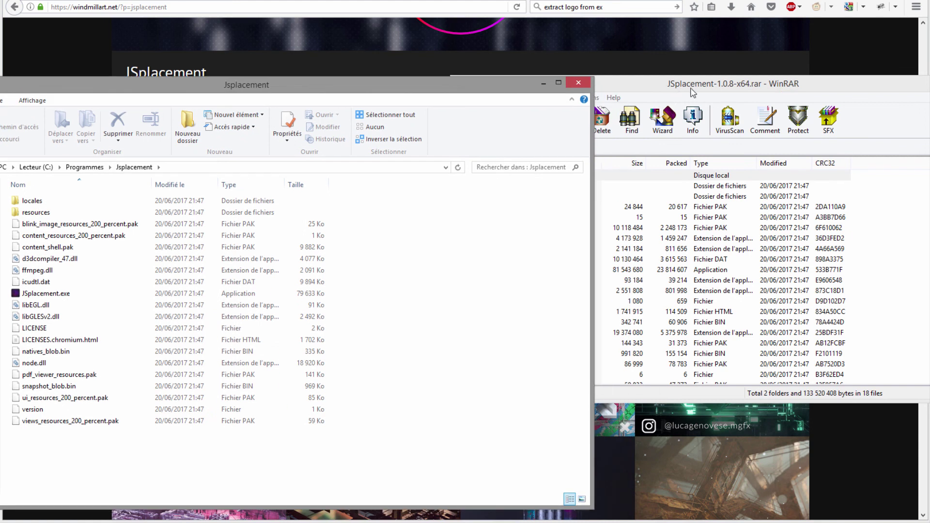
drag(696, 84, 712, 43)
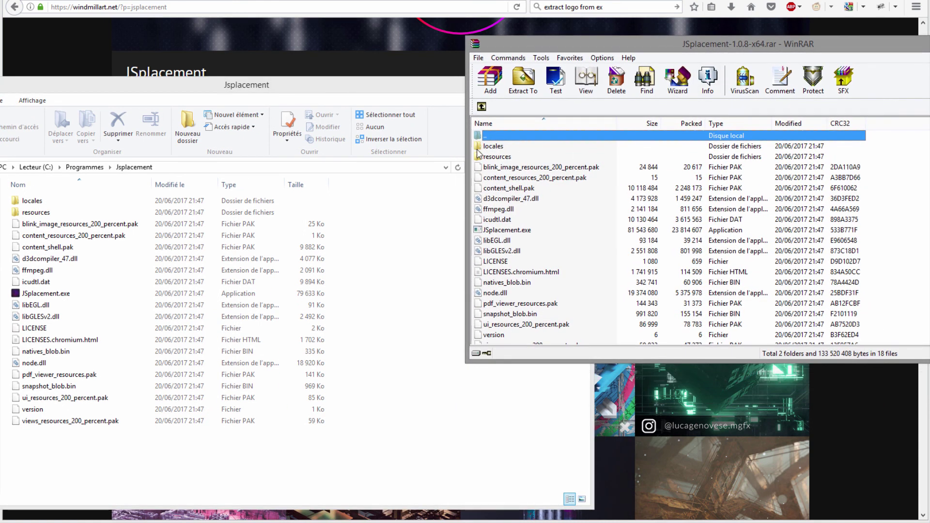
Step: Drag all archive items into the Jsplacement folder and select JSplacement.exe
click(481, 148)
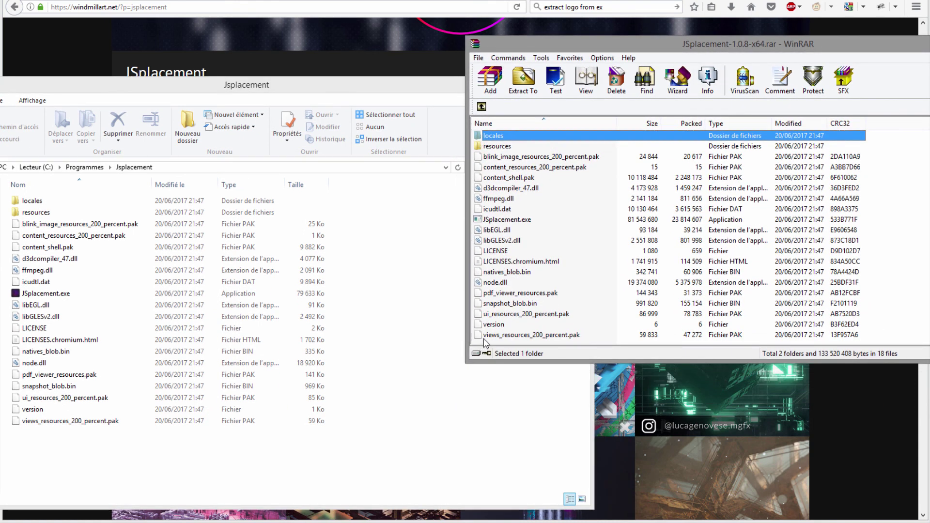
shift+click(483, 337)
mouse_move(554, 289)
mouse_down()
mouse_move(158, 292)
mouse_move(551, 235)
mouse_up()
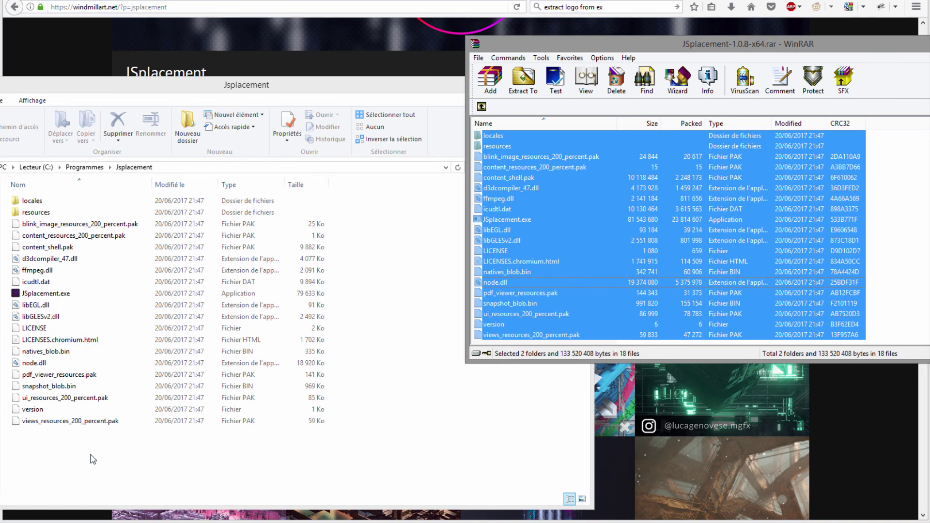
drag(438, 302, 29, 208)
click(26, 202)
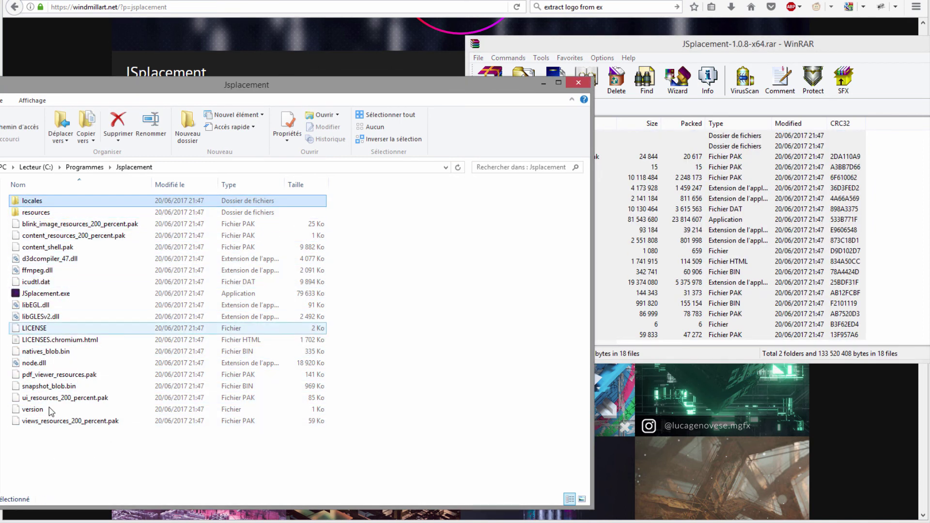
drag(242, 85, 552, 70)
click(353, 281)
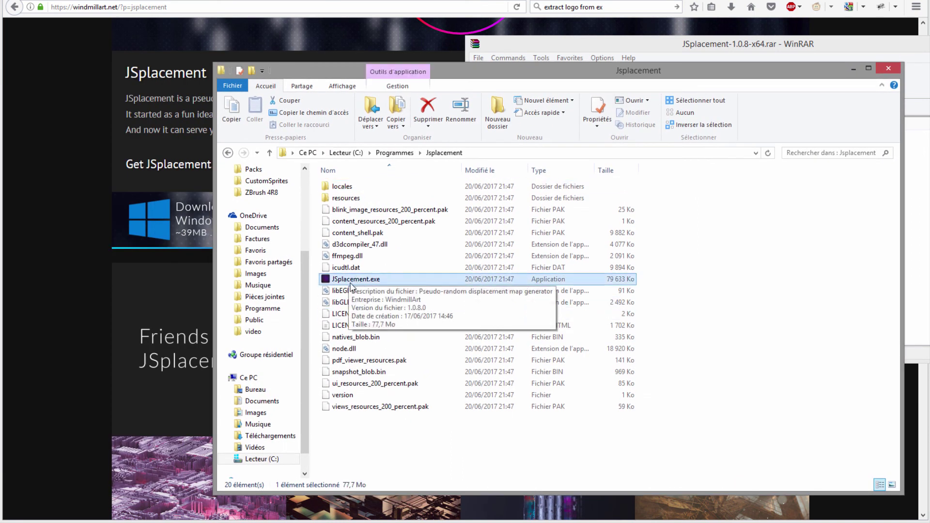
Step: Run JSplacement.exe, allowing it past the unverified-publisher security warning
right_click(354, 281)
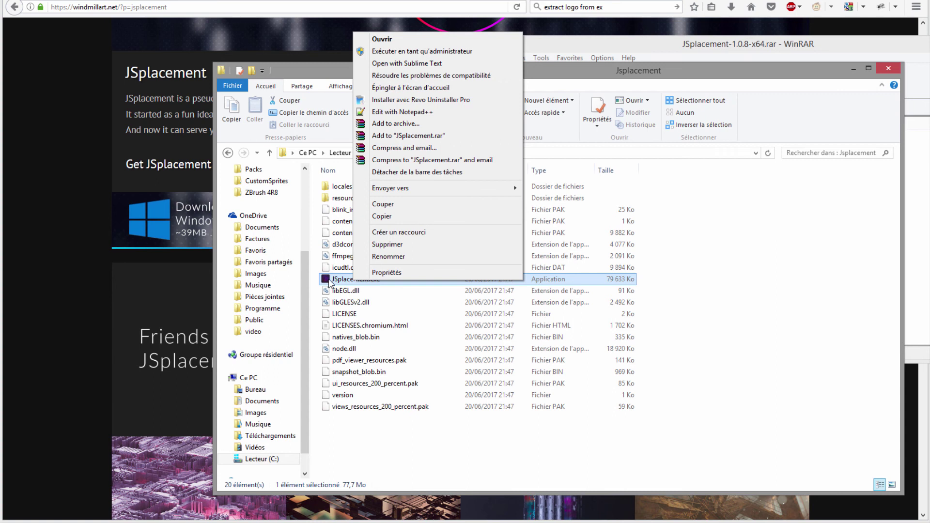
key(Escape)
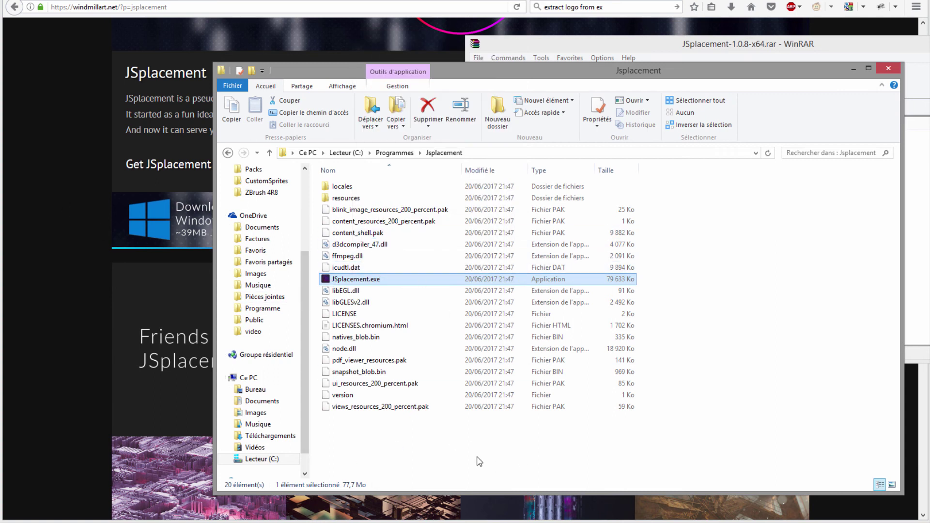
double_click(354, 282)
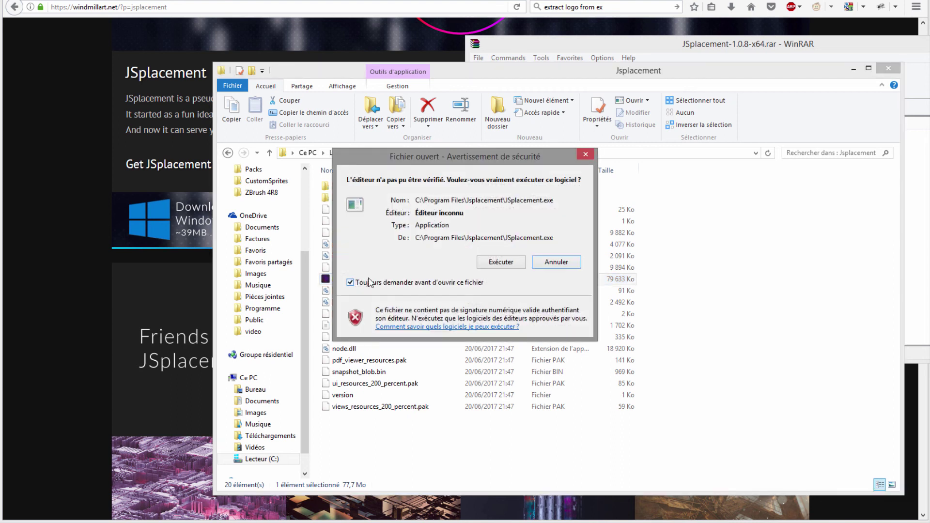
click(492, 263)
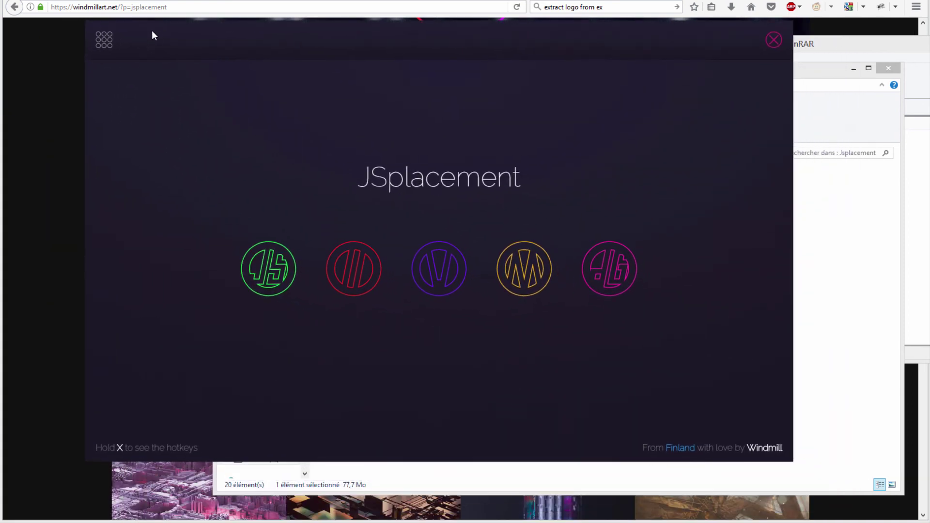
Step: Reposition the JSplacement window and view the hotkey reference with X
drag(152, 36, 136, 23)
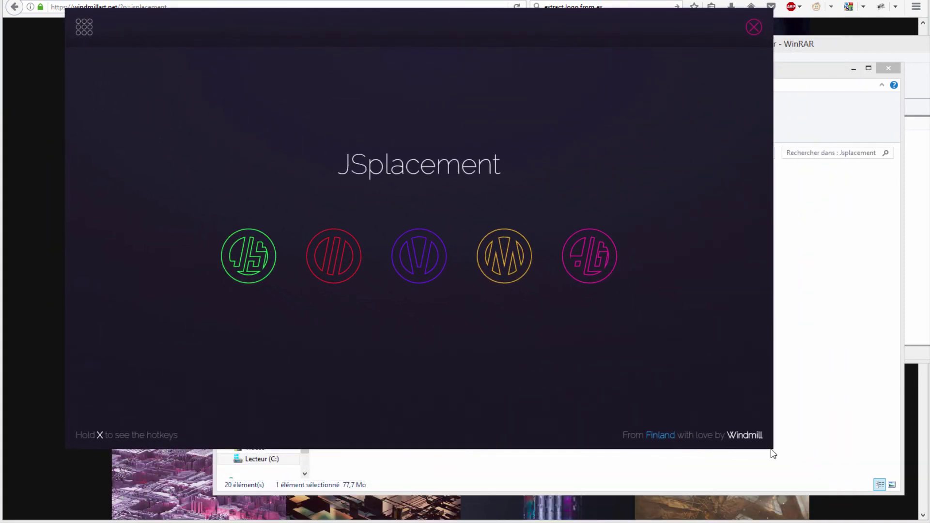
drag(303, 31, 348, 73)
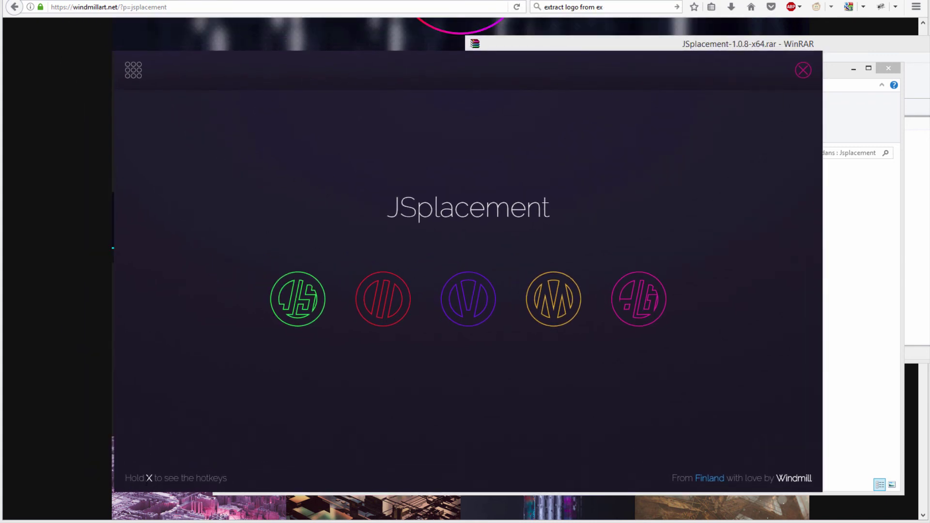
key(x)
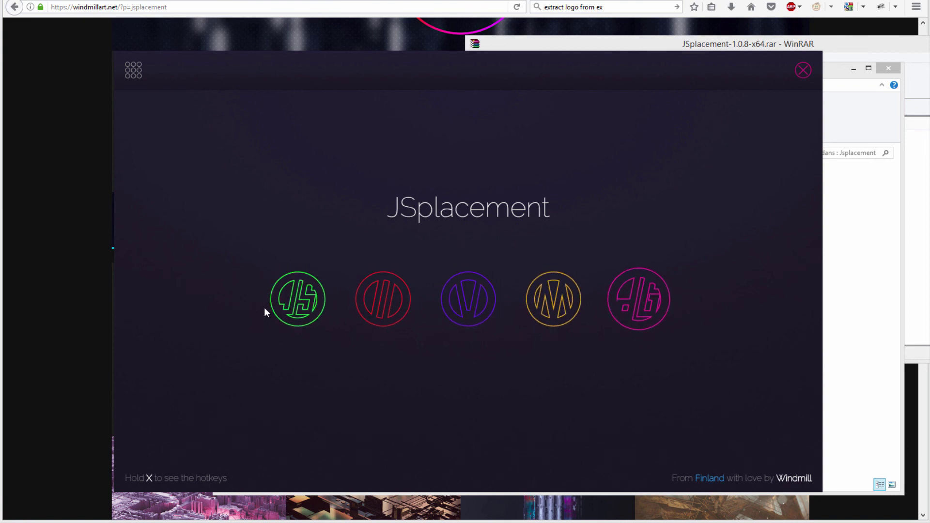
key(x)
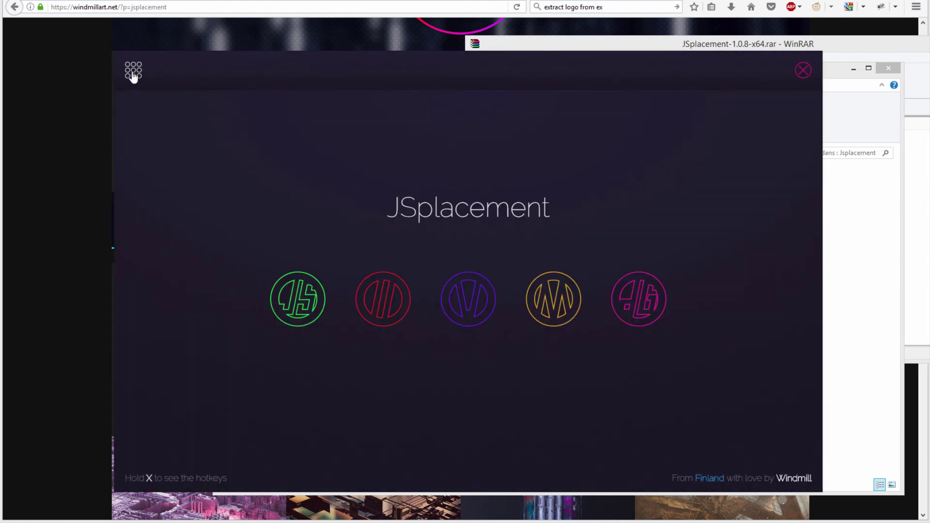
Step: Show the side menu listing the Classic, 2, Velvet, Metropolis and dotGrid generators
click(133, 73)
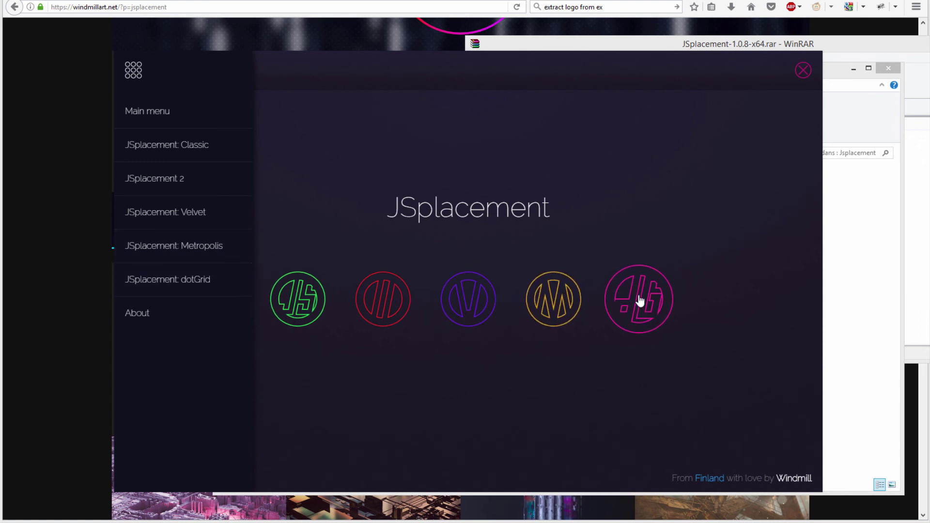
click(132, 73)
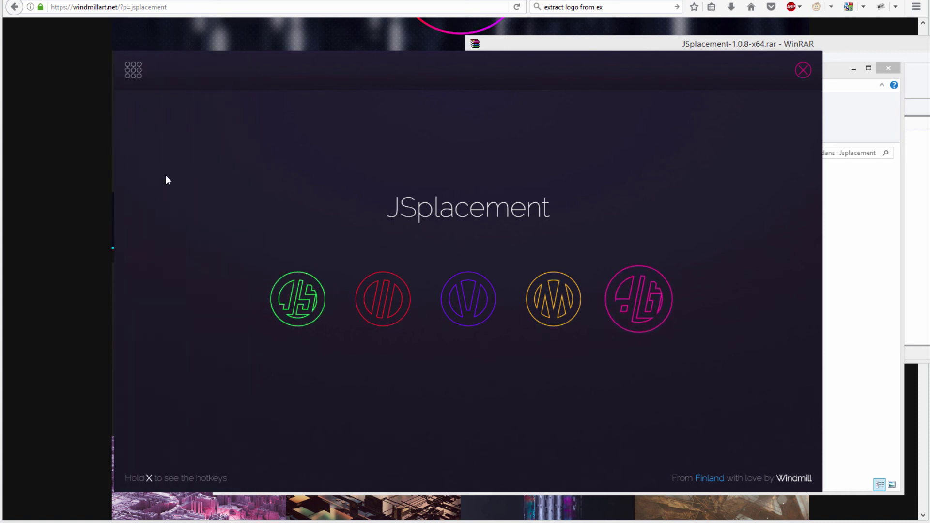
click(134, 76)
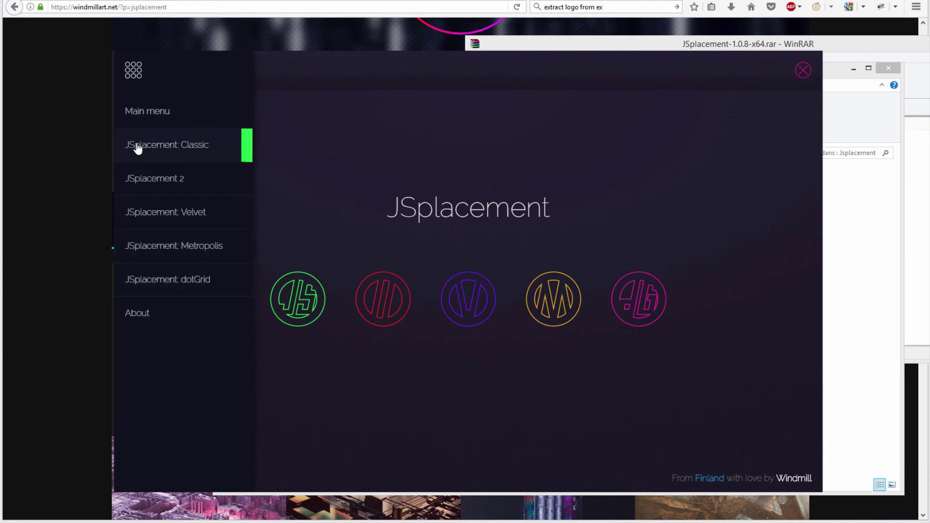
Step: In the Classic generator, generate several 1000-iteration patterns and invert the final map's tones
click(138, 146)
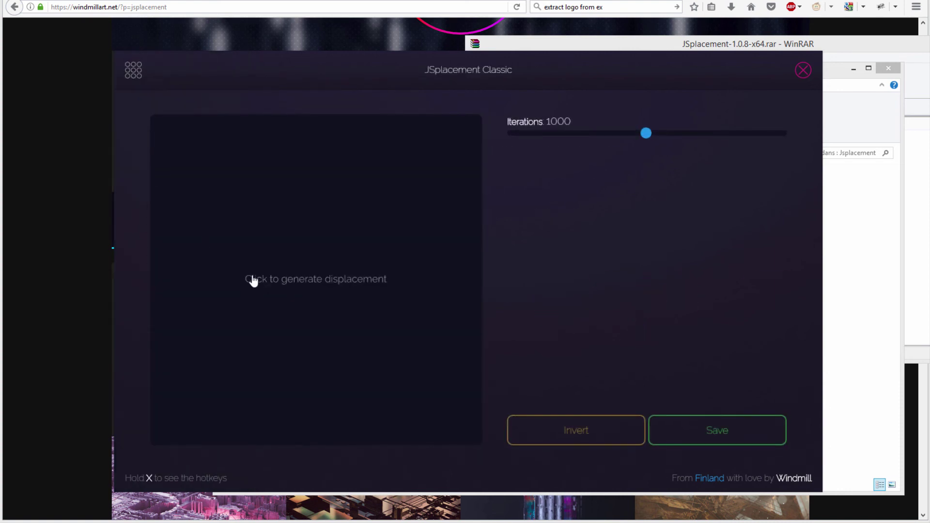
click(311, 285)
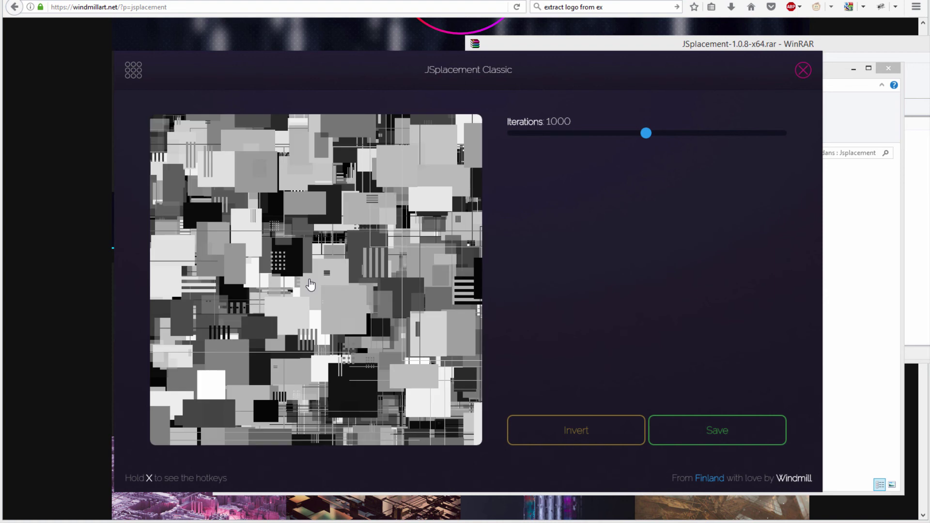
click(283, 268)
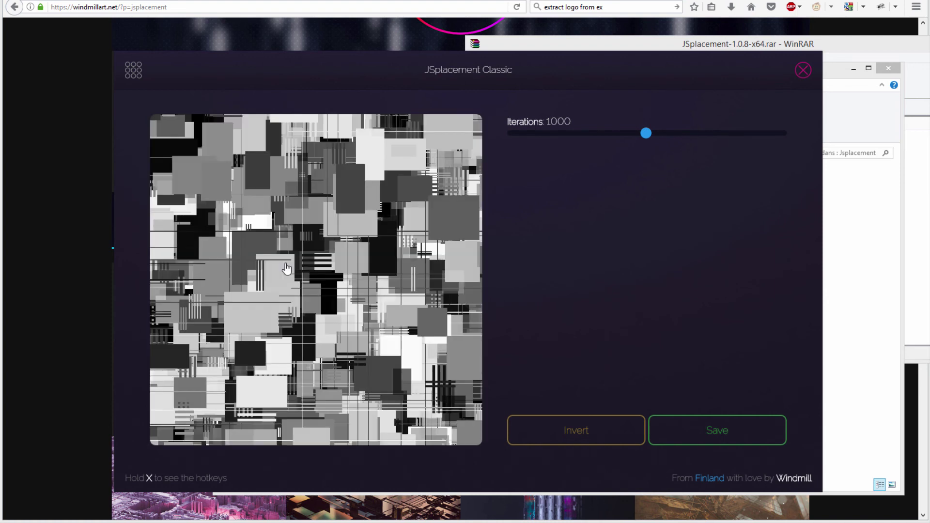
click(285, 291)
click(286, 290)
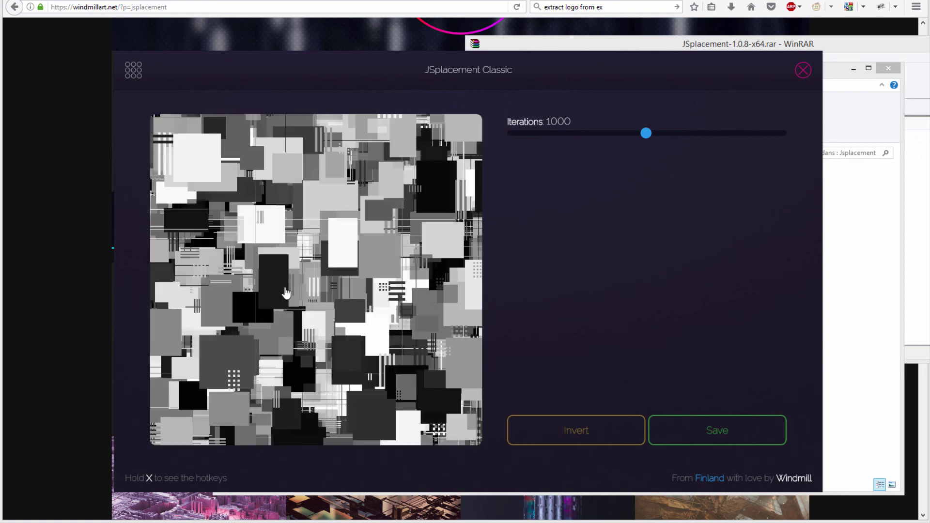
click(286, 293)
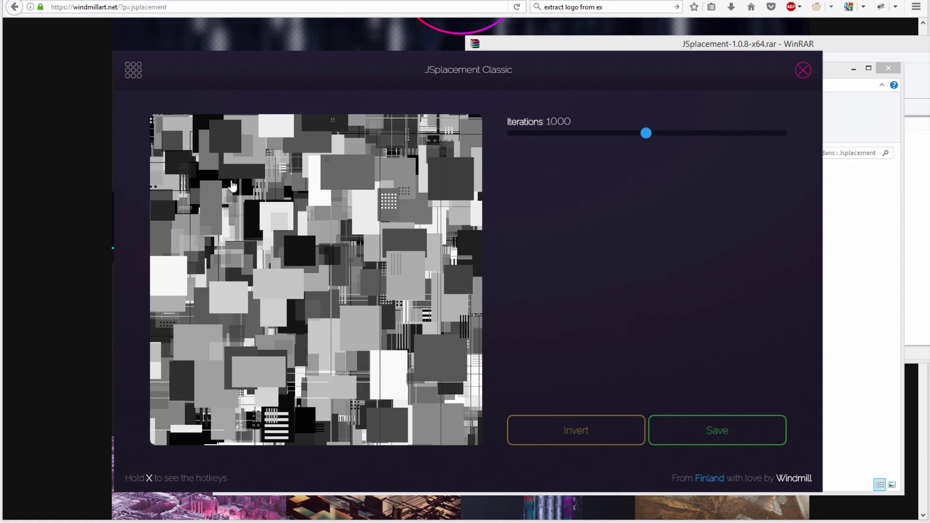
click(571, 439)
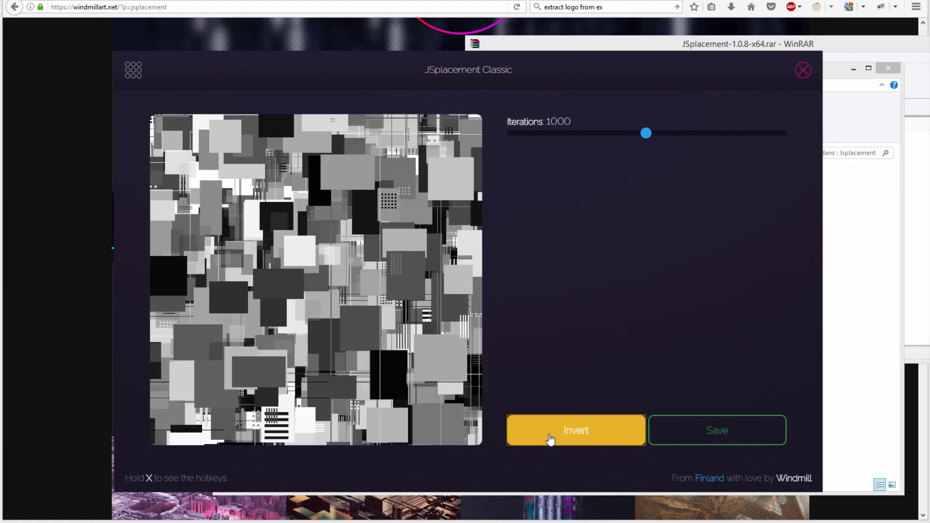
click(549, 438)
click(547, 440)
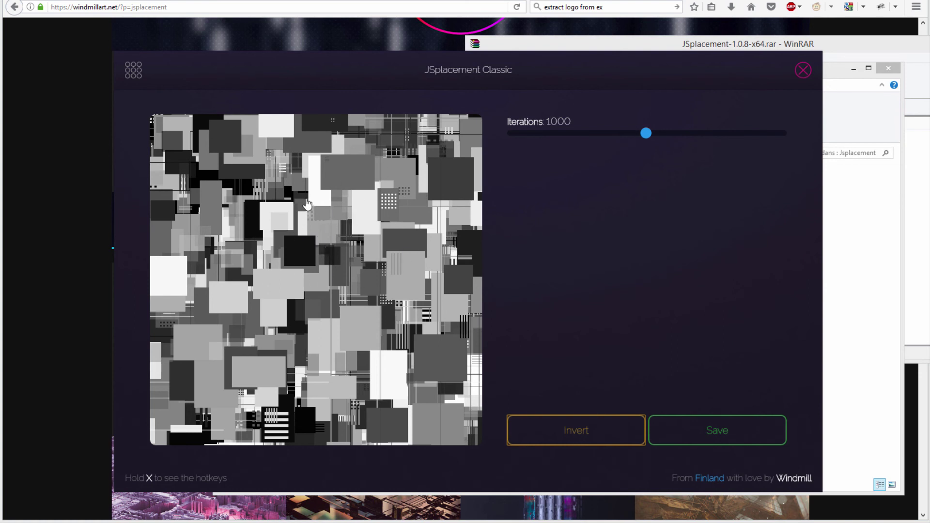
Step: Try Iterations at 10 and 2000, then settle on 540 for the Classic pattern
drag(649, 139, 508, 135)
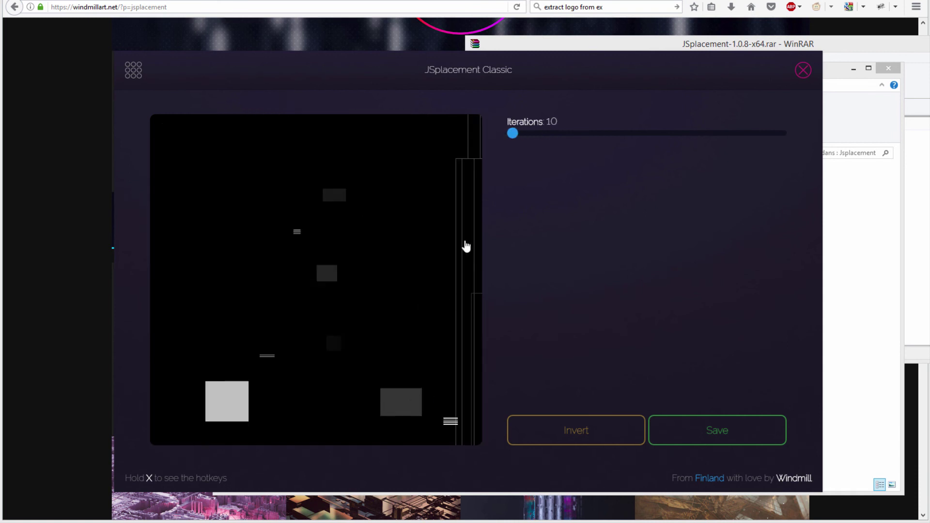
drag(513, 134, 781, 133)
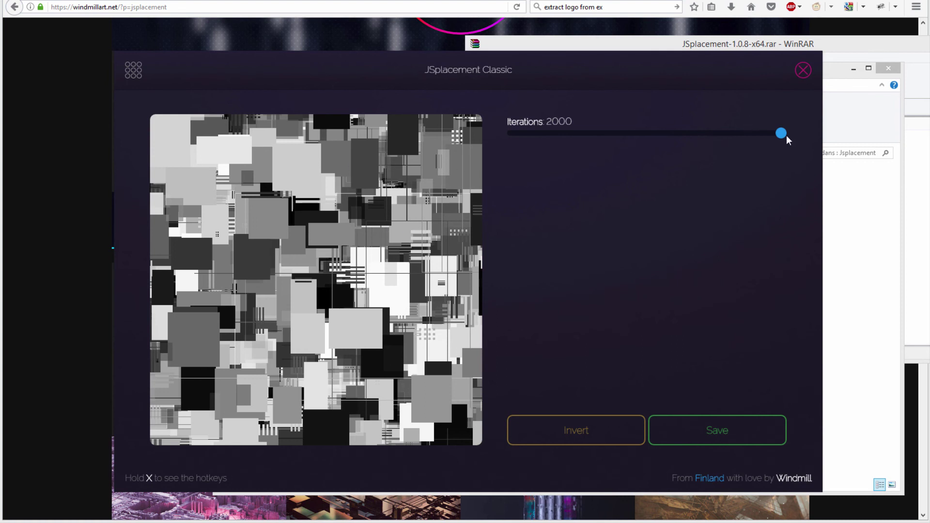
mouse_move(604, 138)
mouse_down()
mouse_move(558, 136)
mouse_move(585, 138)
mouse_up()
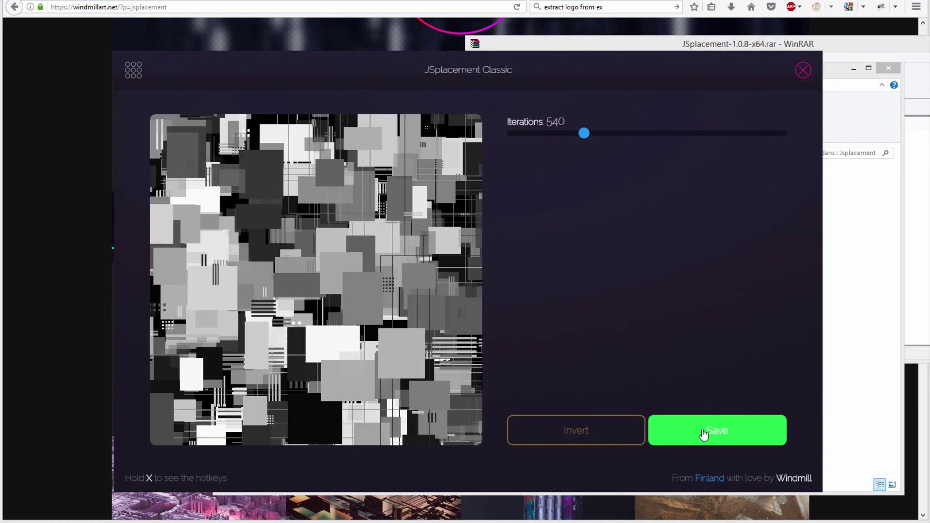
Step: Save the pattern over map1.png, after previewing the rendu keyshot.jpg render in the folder
click(700, 436)
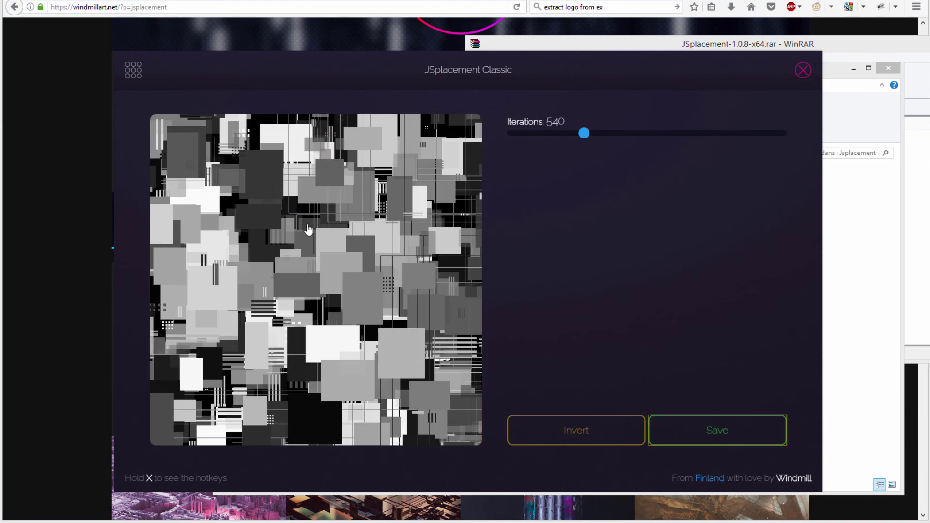
click(238, 130)
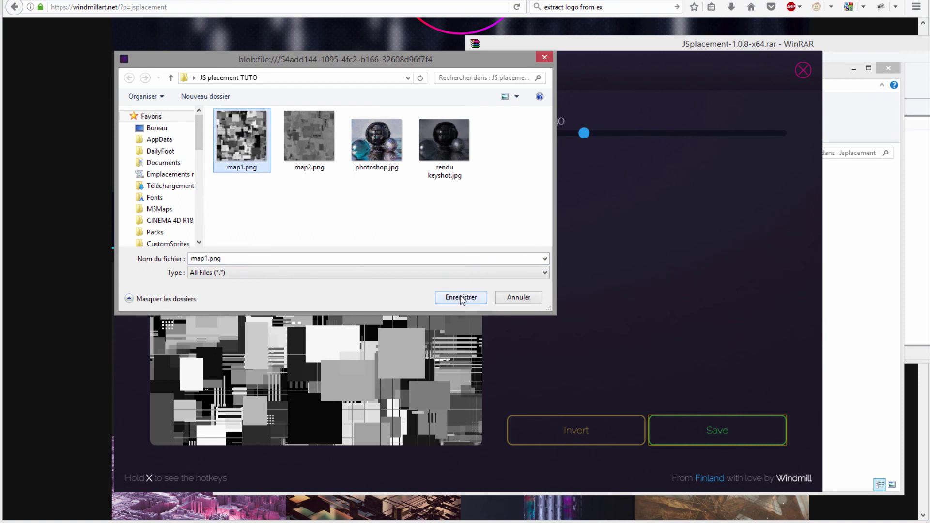
click(433, 141)
right_click(433, 142)
click(470, 167)
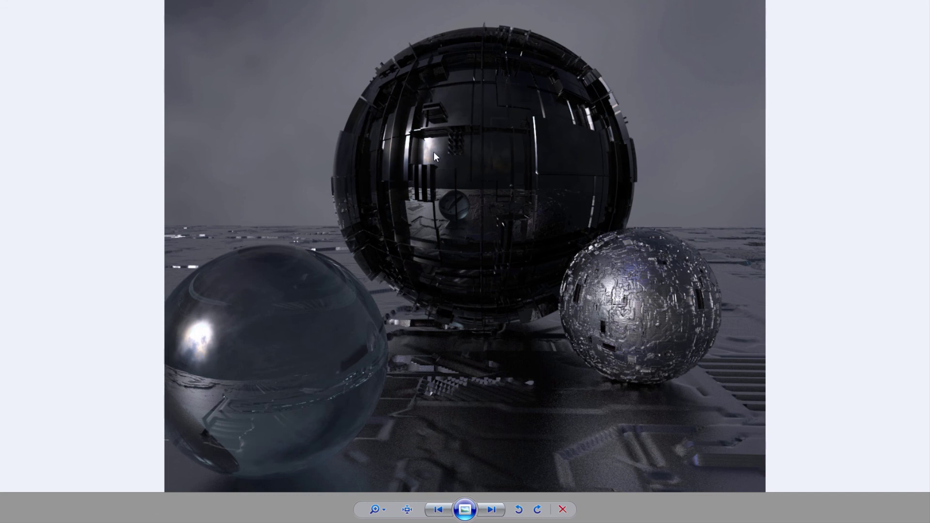
click(491, 507)
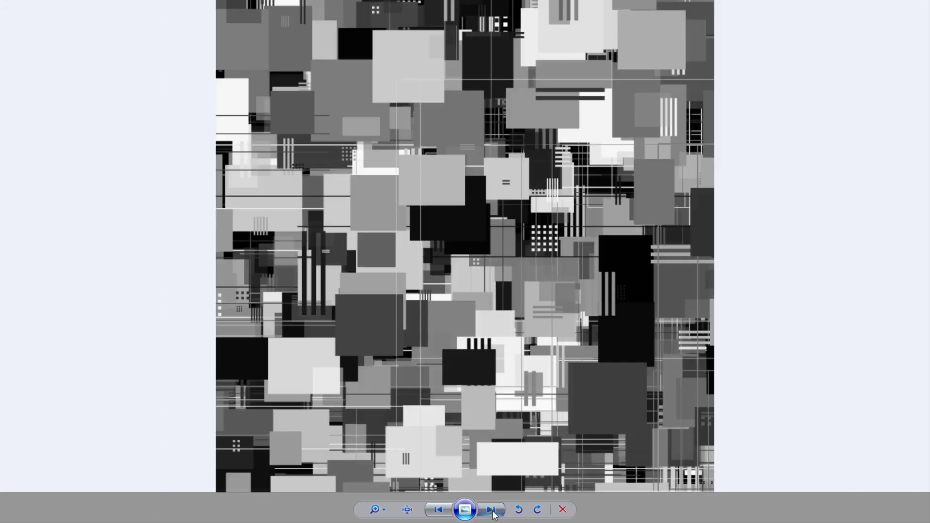
click(446, 510)
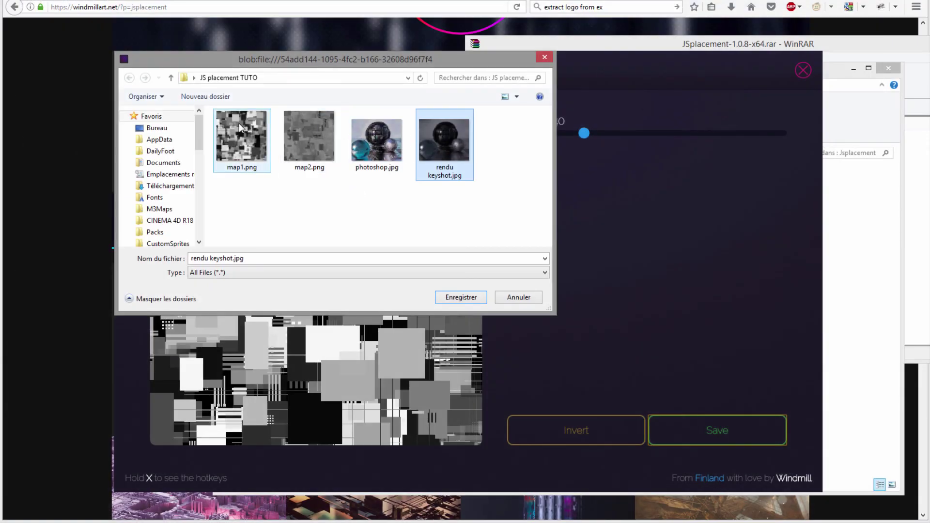
click(239, 123)
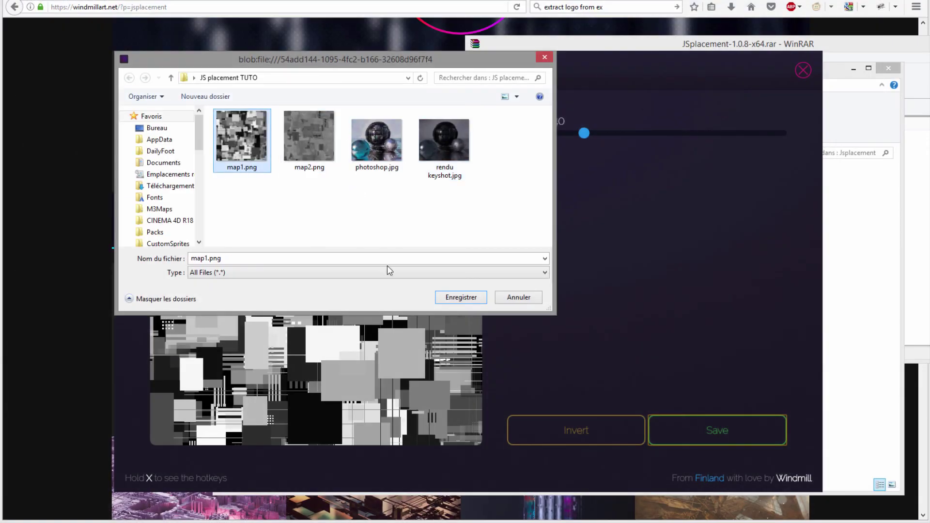
click(446, 299)
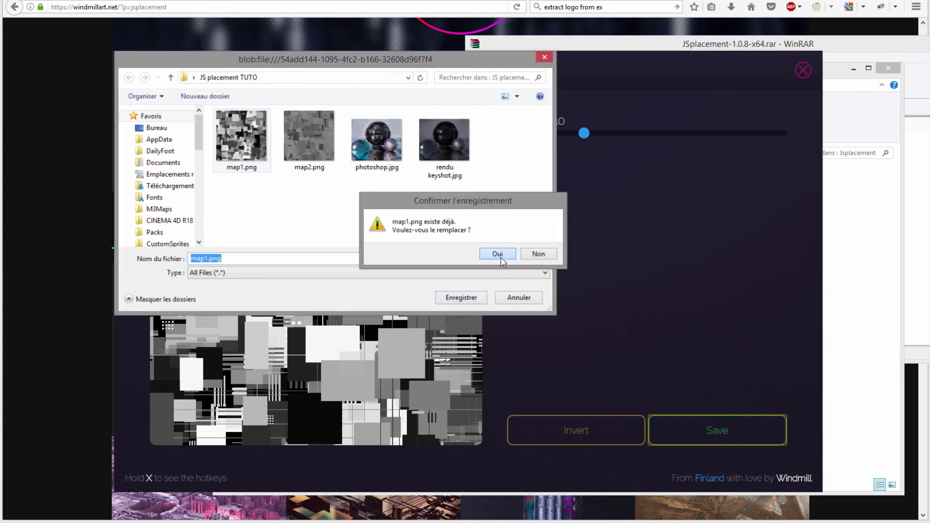
click(502, 259)
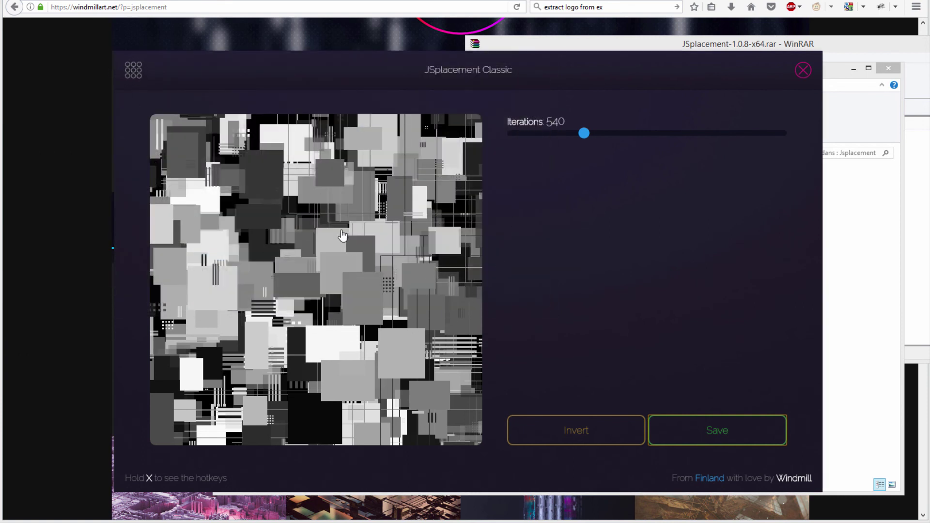
Step: Generate several fresh Classic patterns and bring up the generator mode list
click(333, 253)
click(303, 257)
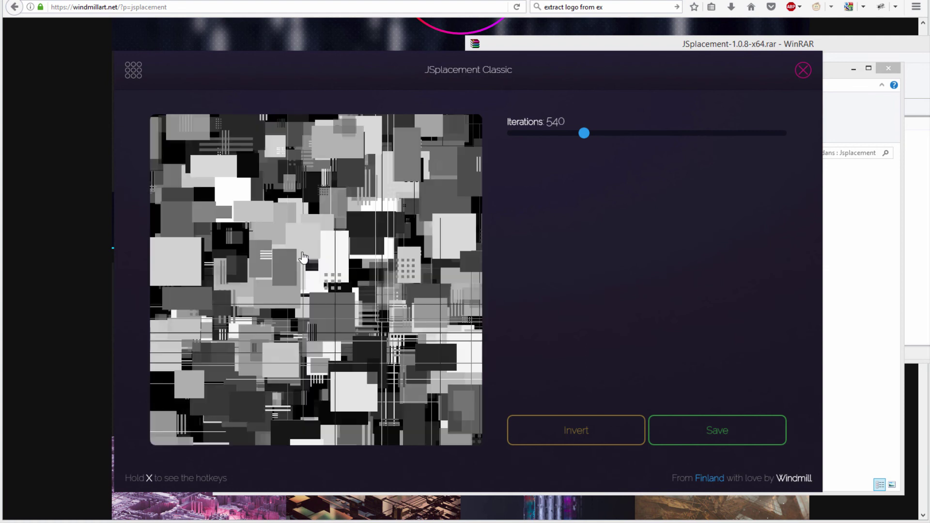
click(302, 259)
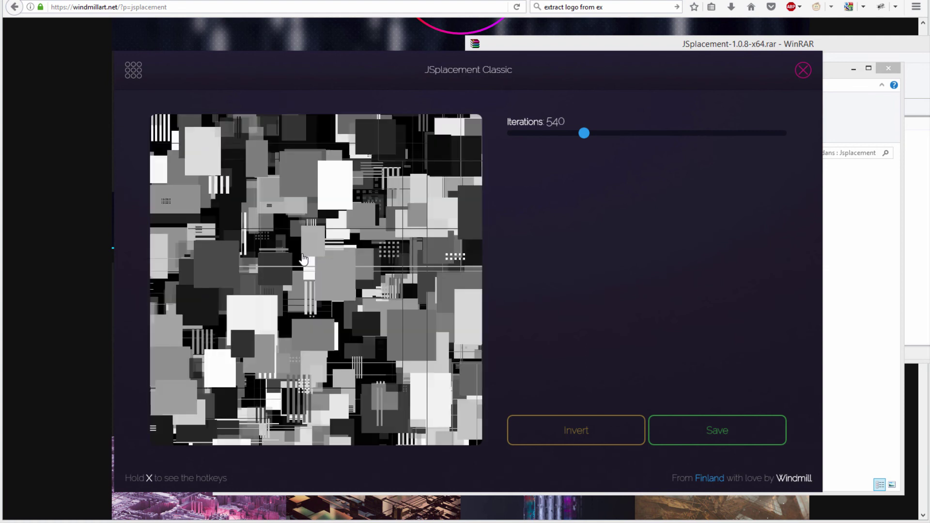
click(303, 261)
click(303, 260)
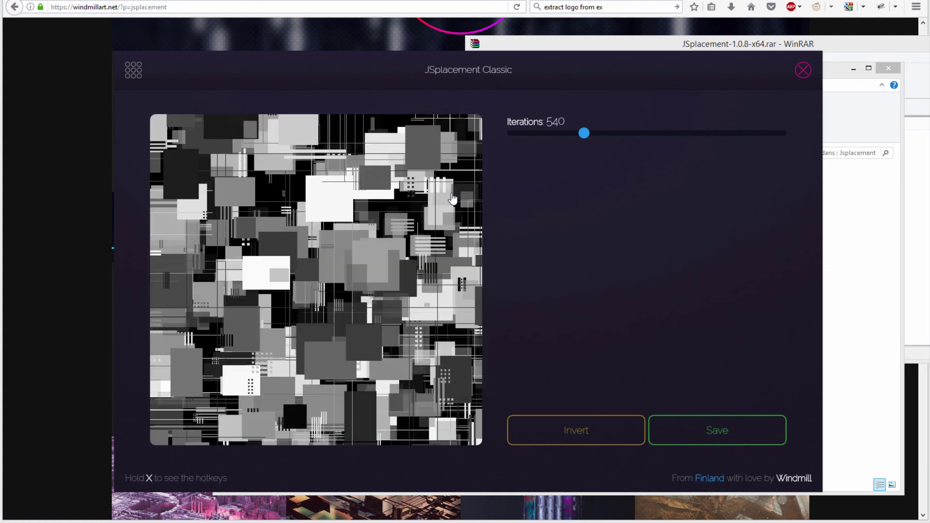
click(133, 74)
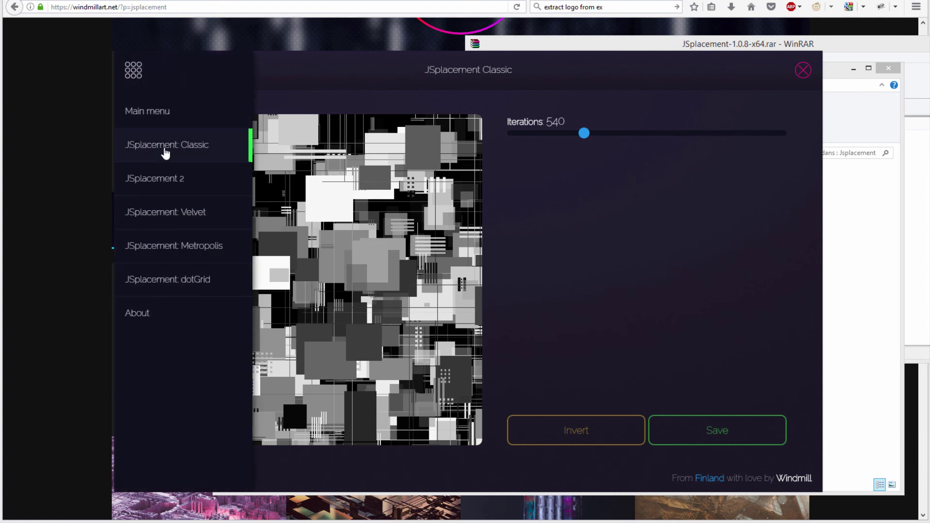
Step: Switch to JSplacement 2, generate maps, set Iterations to 20 and choose Custom Sprites
click(158, 183)
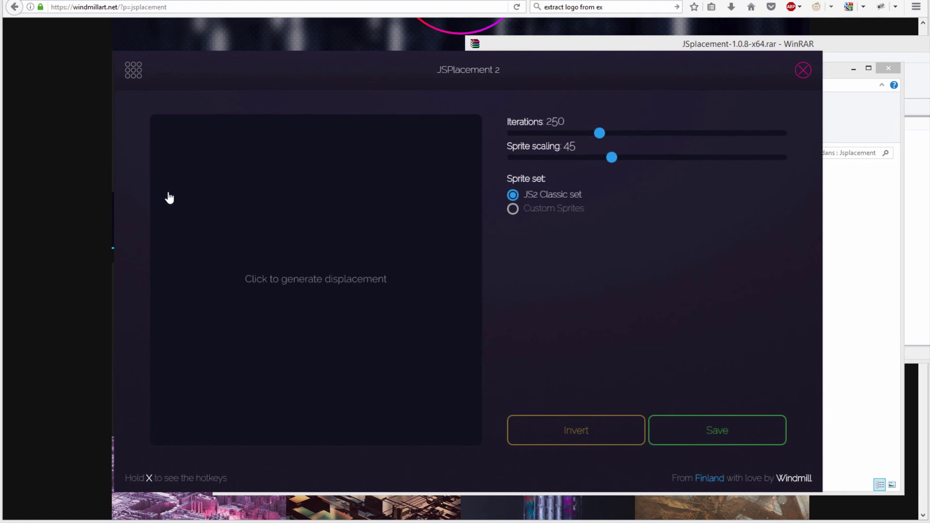
click(294, 286)
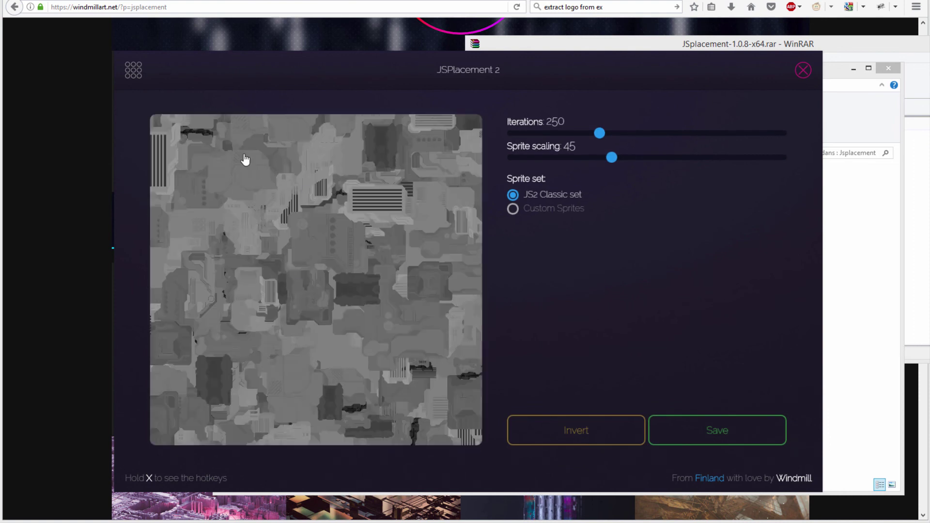
click(280, 194)
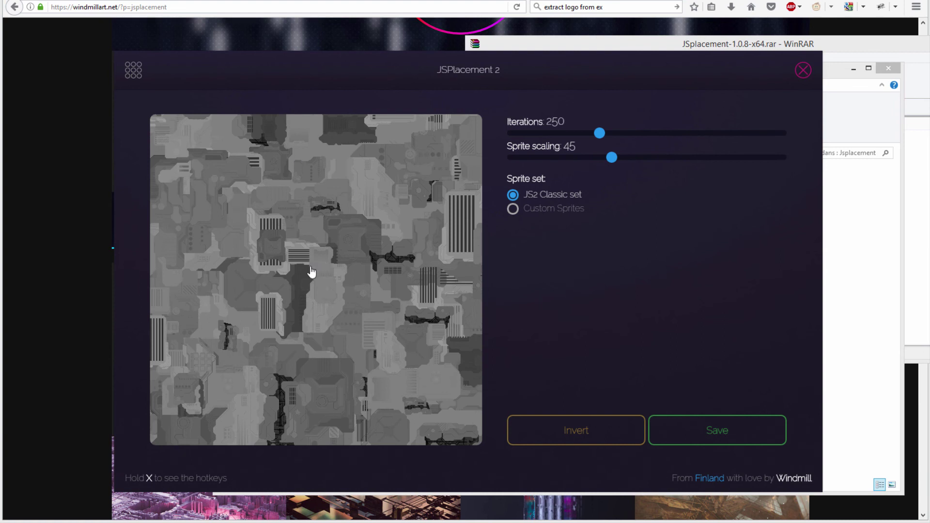
click(291, 240)
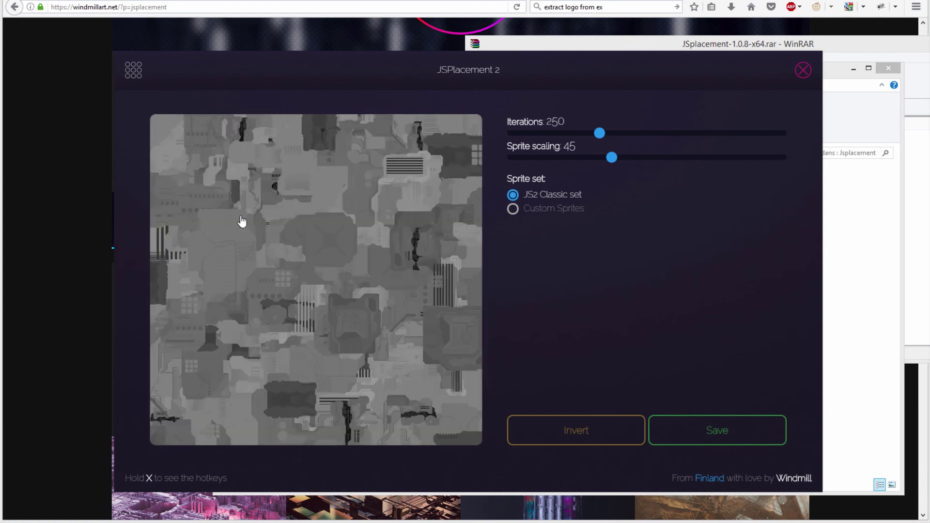
click(237, 162)
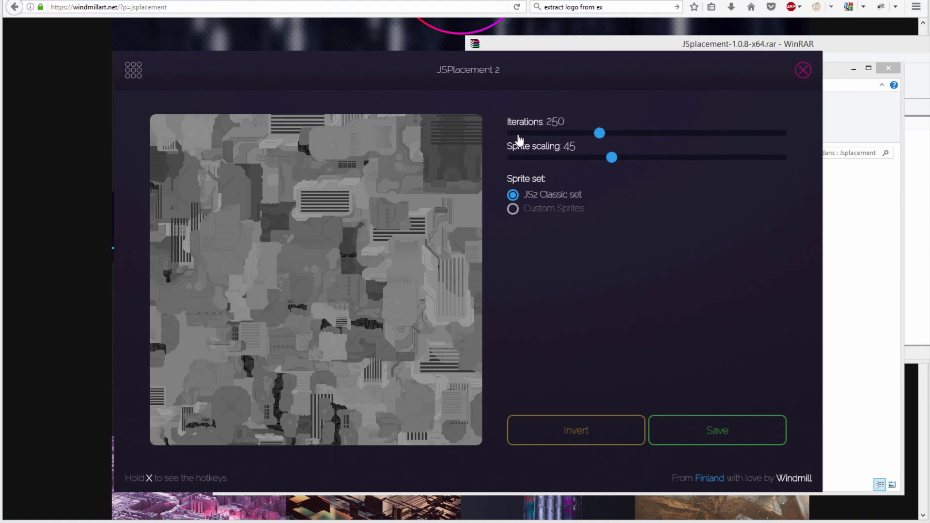
click(517, 136)
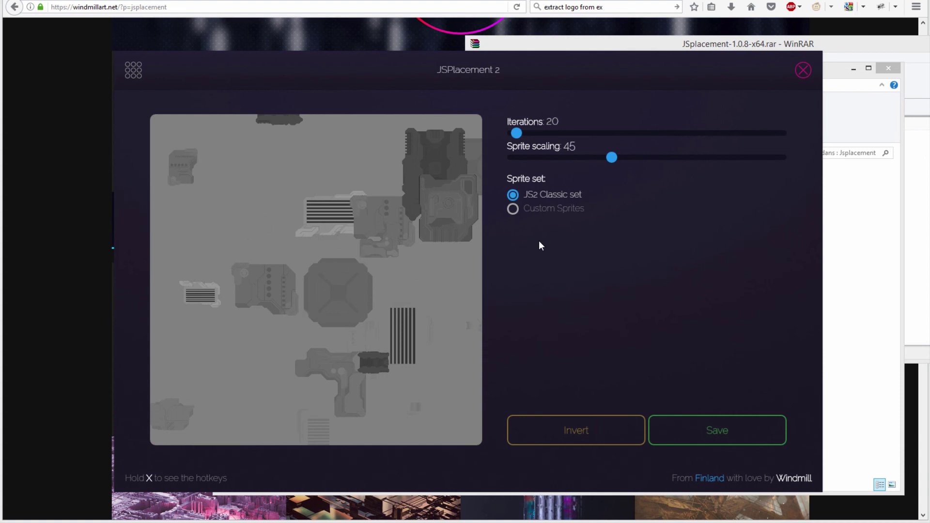
click(535, 214)
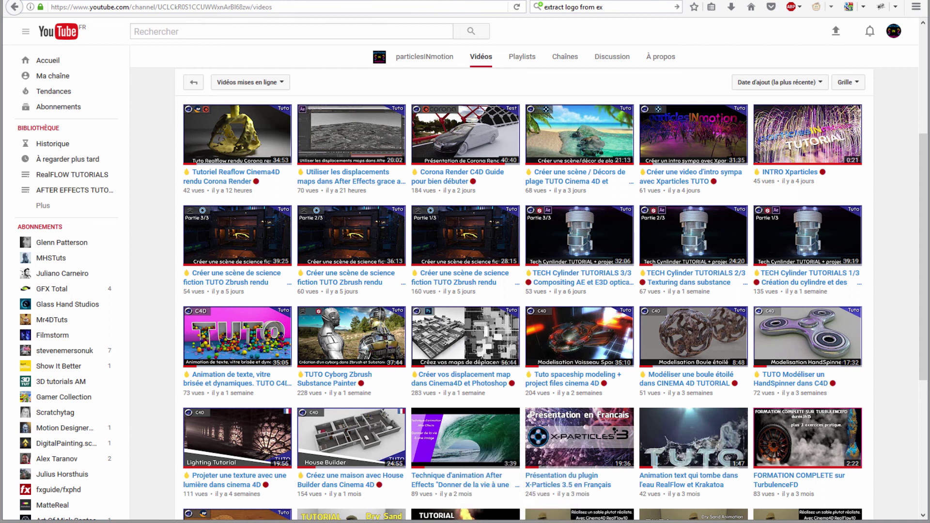
Step: Restore the JSplacement 2 window from the taskbar and show the hotkeys overlay
click(500, 506)
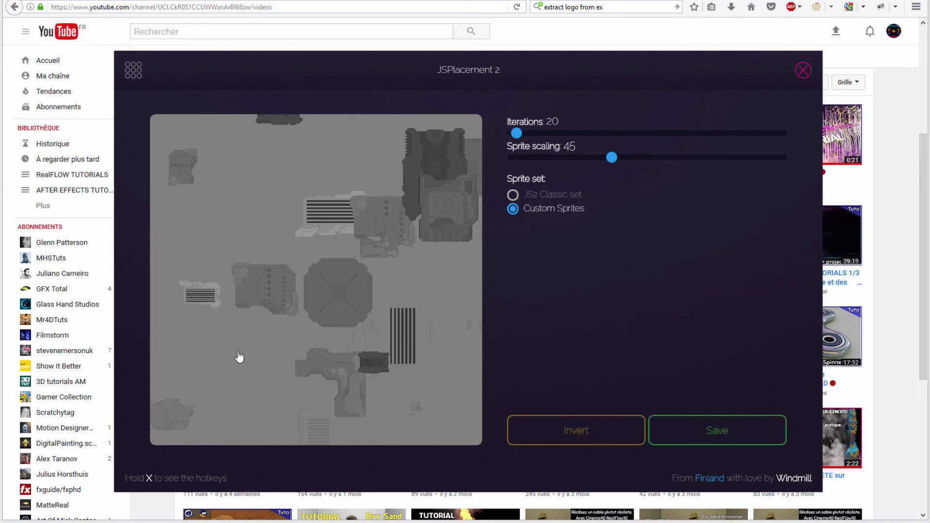
key(x)
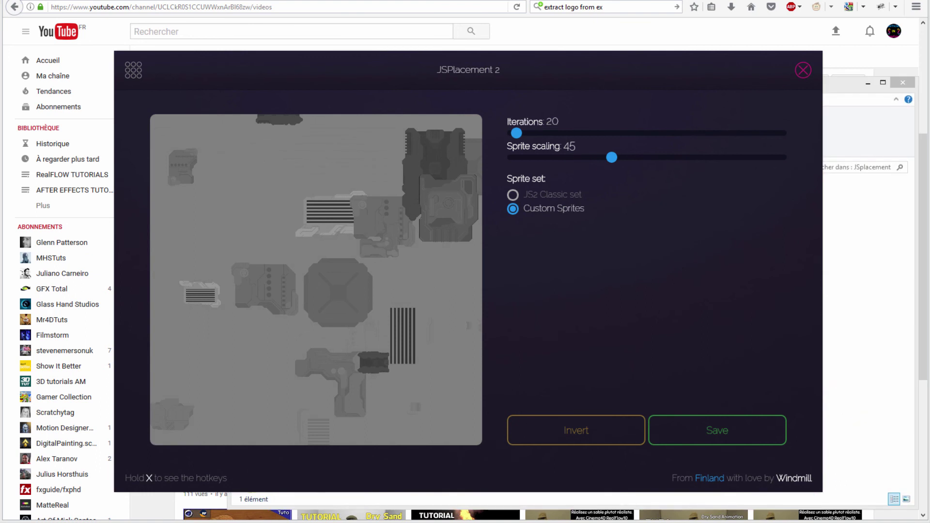
Step: Open JSplacement's CustomSprites folder, confirm it is empty, and close the Explorer window
click(181, 492)
drag(403, 87, 352, 54)
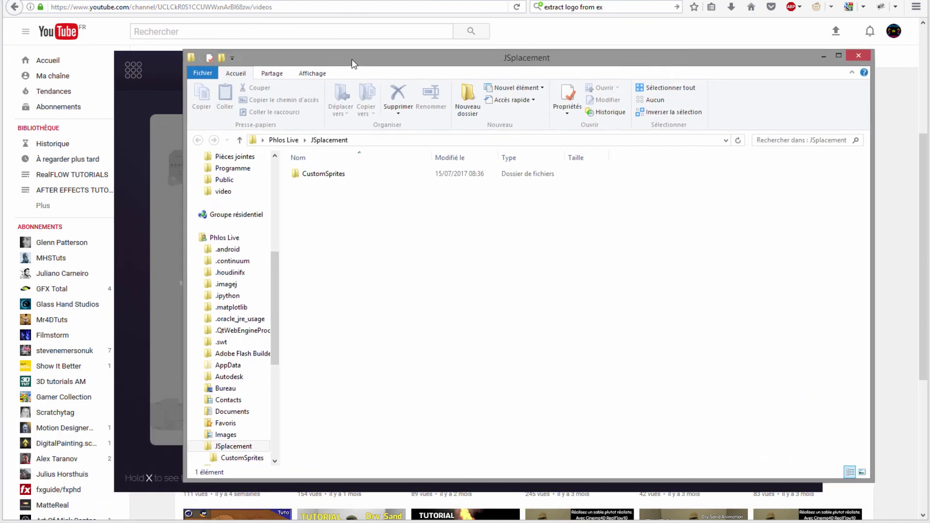
click(302, 173)
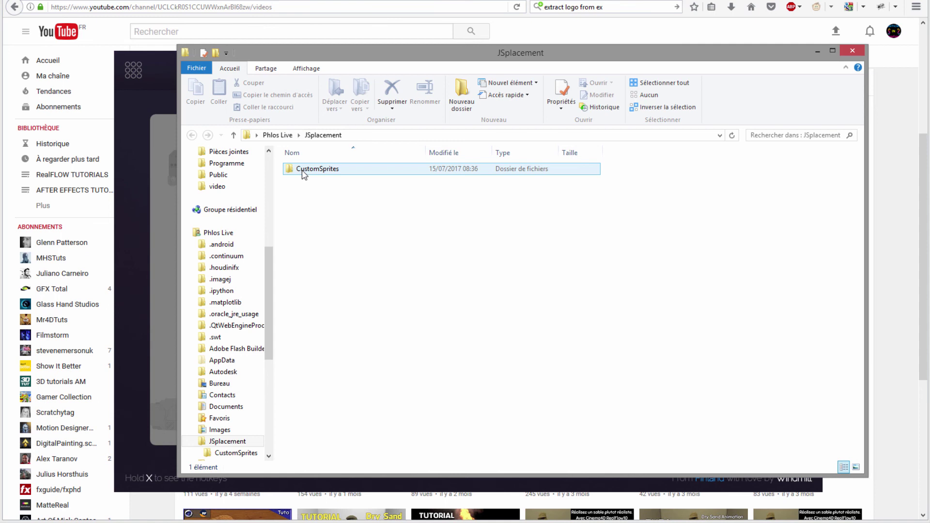
double_click(303, 170)
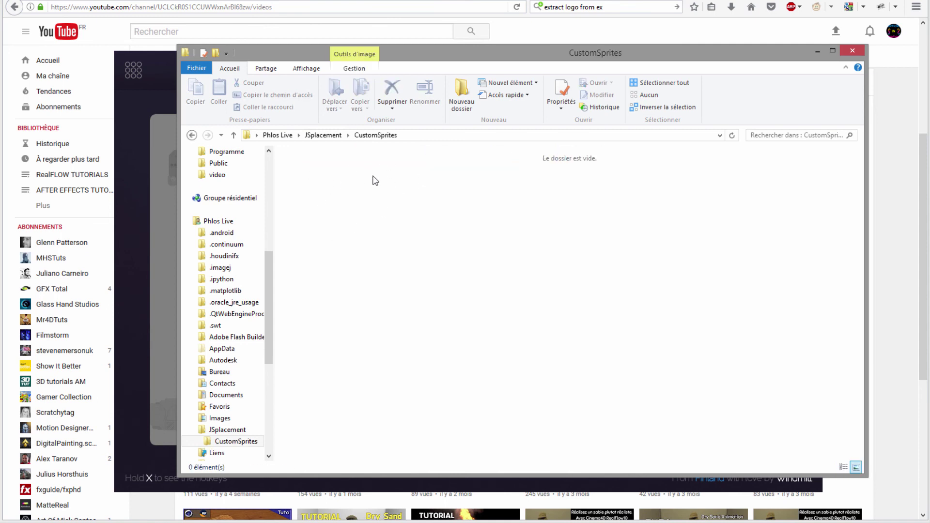
drag(423, 72, 650, 101)
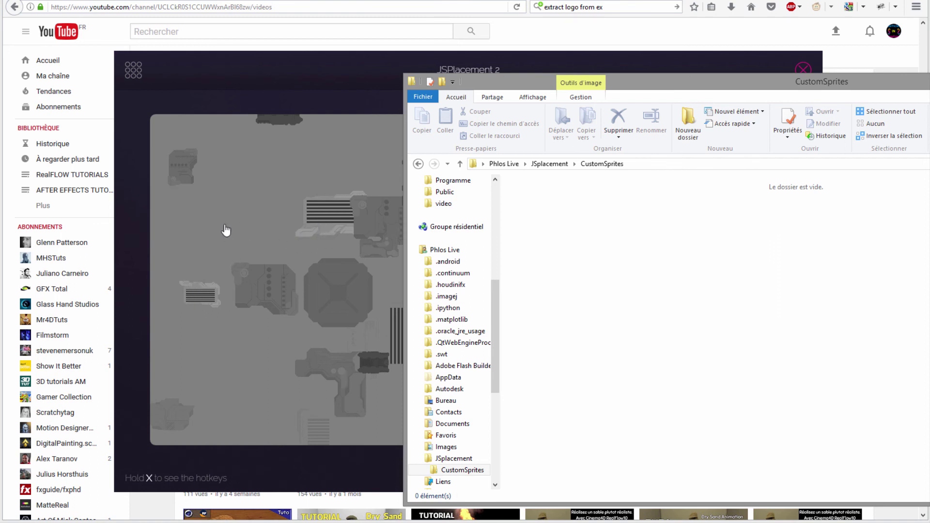
mouse_move(639, 88)
mouse_down()
mouse_move(449, 104)
mouse_move(513, 88)
mouse_up()
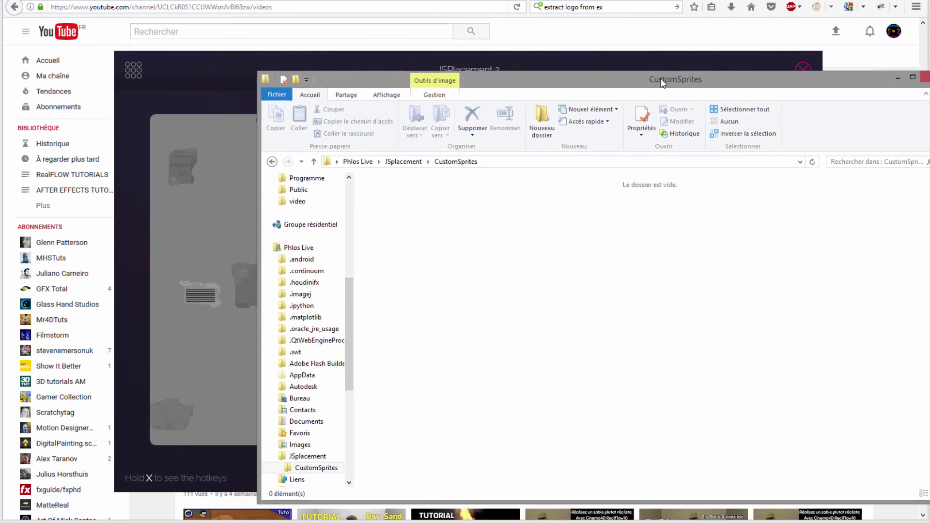
drag(662, 83, 640, 94)
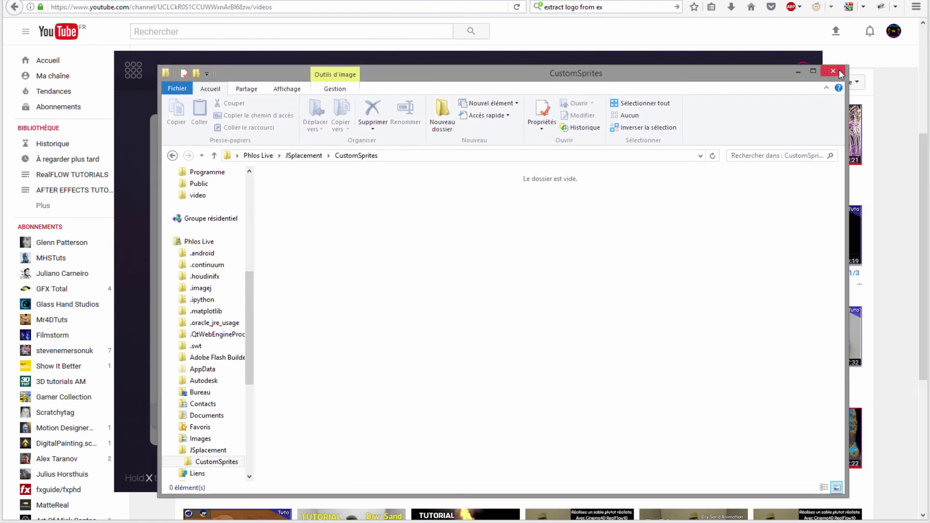
click(839, 69)
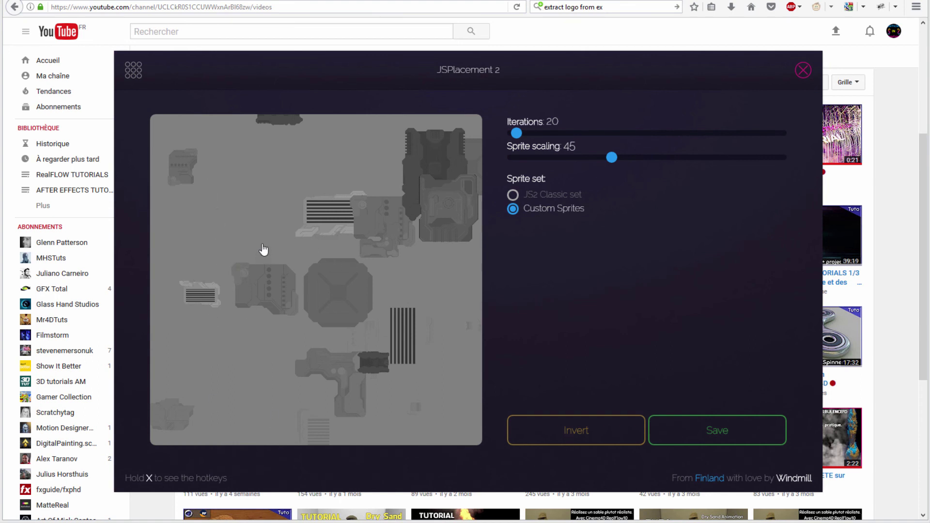
Step: Raise the iterations, select the JS2 Classic sprite set and generate a grey sci-fi panel map
drag(519, 139, 616, 135)
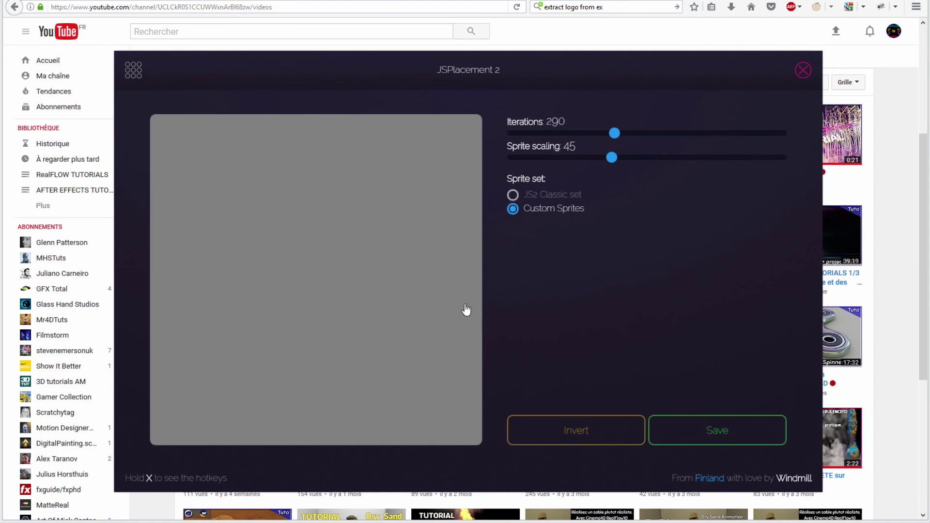
click(525, 195)
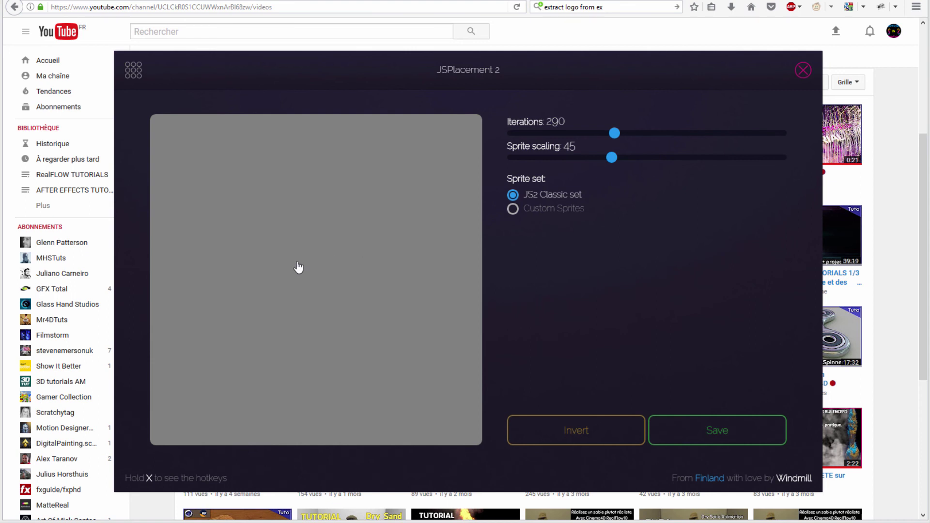
click(615, 134)
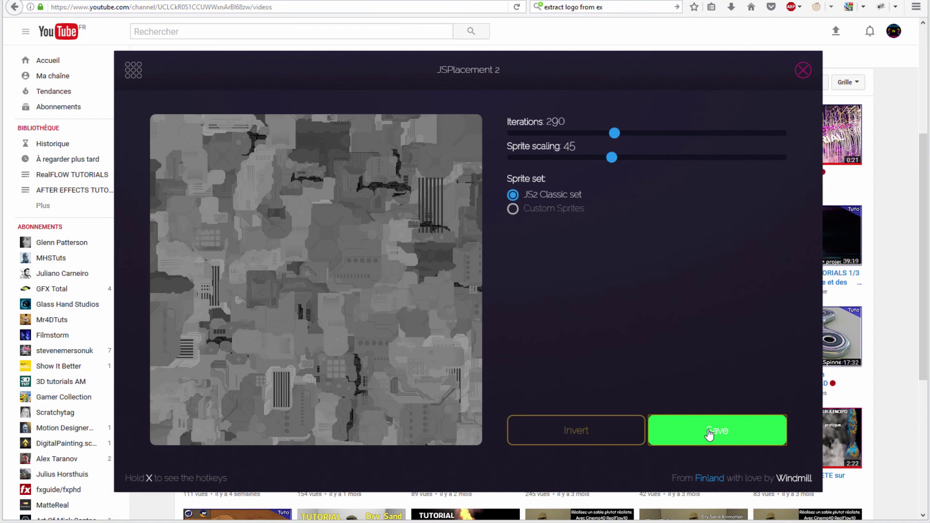
Step: Save the generated map over map2.png in JS placement TUTO, confirming the overwrite
click(709, 434)
click(317, 135)
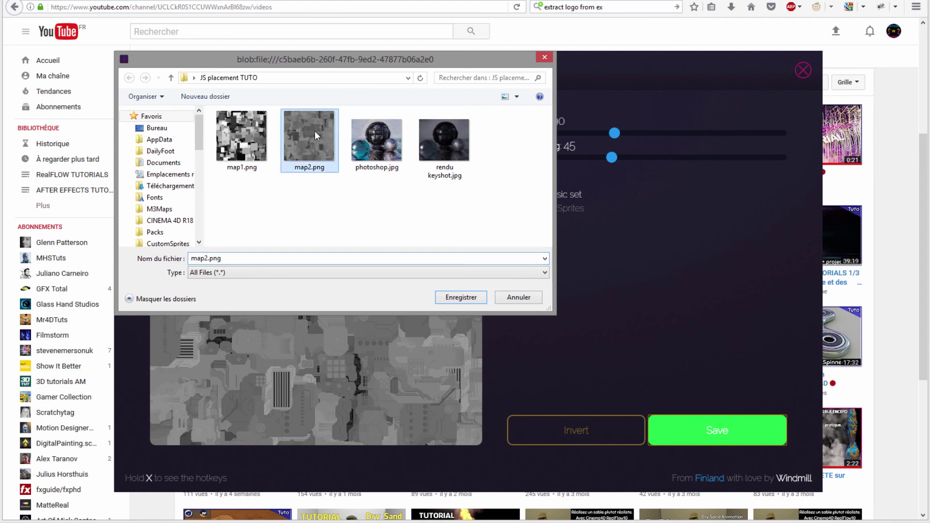
click(470, 296)
click(498, 256)
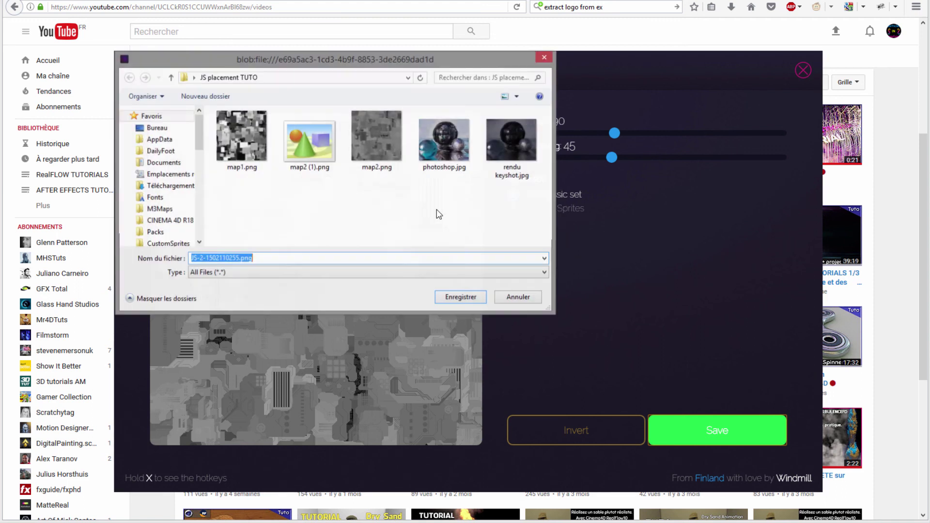
Step: Dismiss the extra save dialog and open the desktop's JS placement TUTO folder to check the maps
mouse_move(309, 138)
click(544, 58)
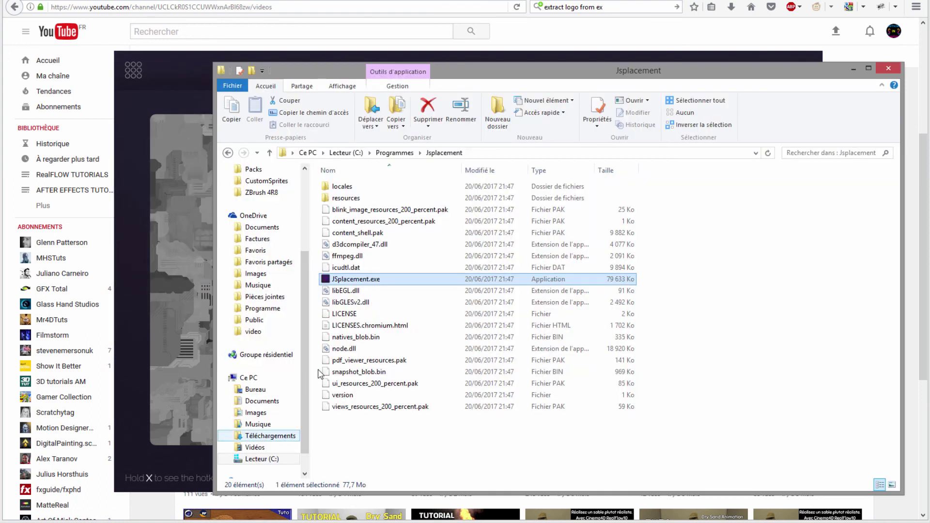
click(255, 389)
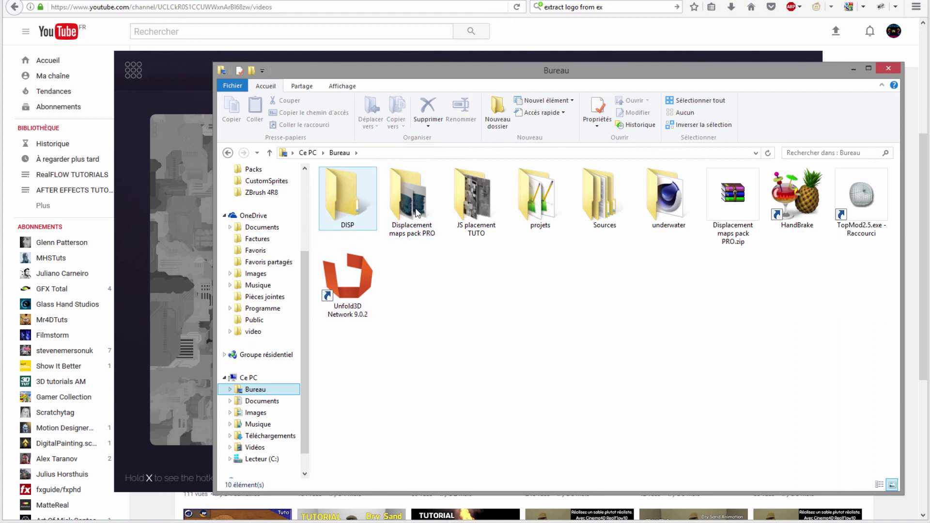
double_click(476, 201)
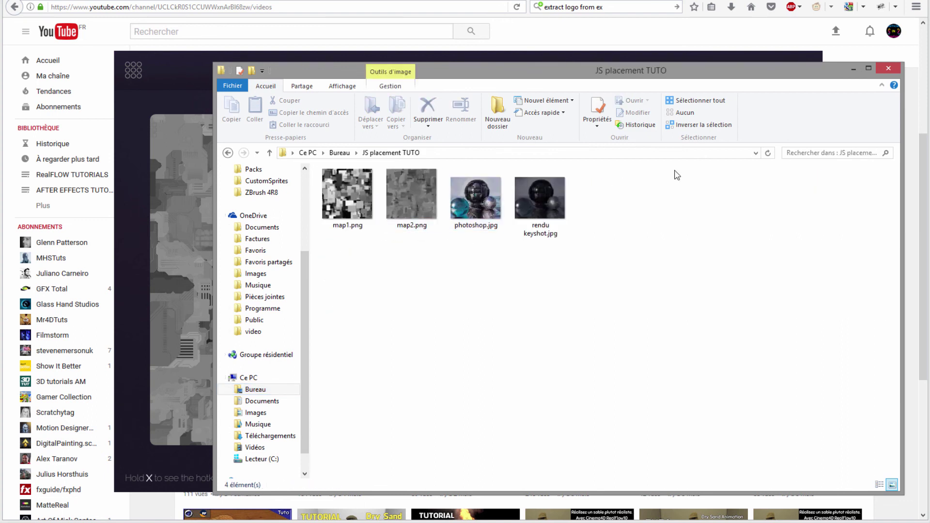
key(p)
Step: Close the folder, switch to the Velvet generator and generate a symmetric X&Y pattern
click(889, 70)
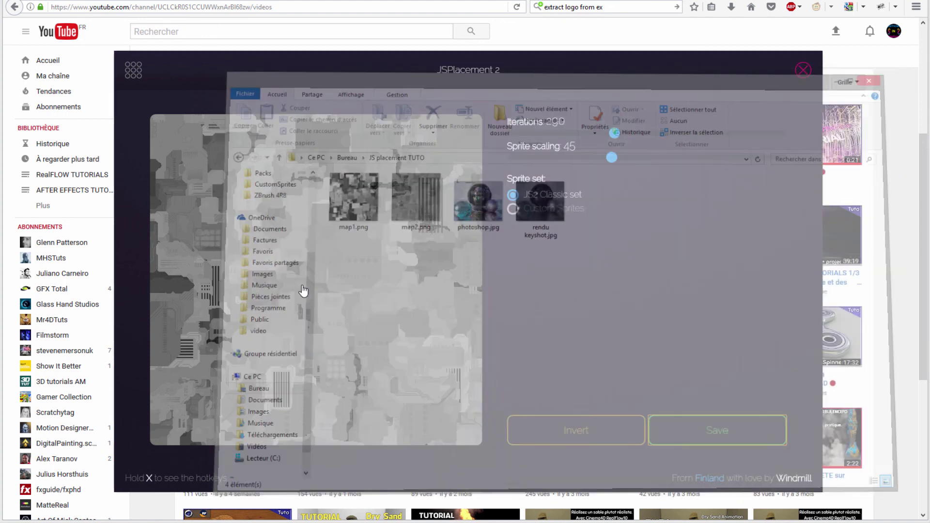
click(133, 70)
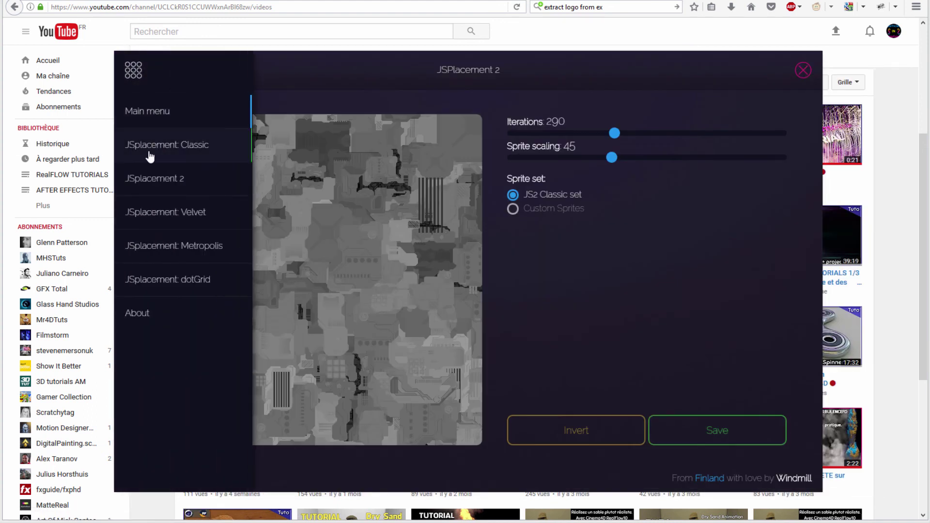
click(137, 221)
click(318, 281)
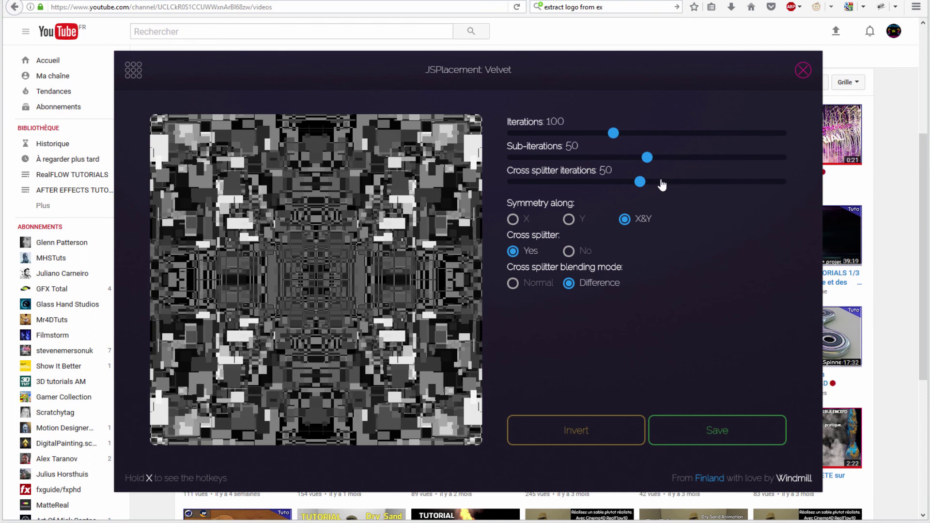
click(133, 69)
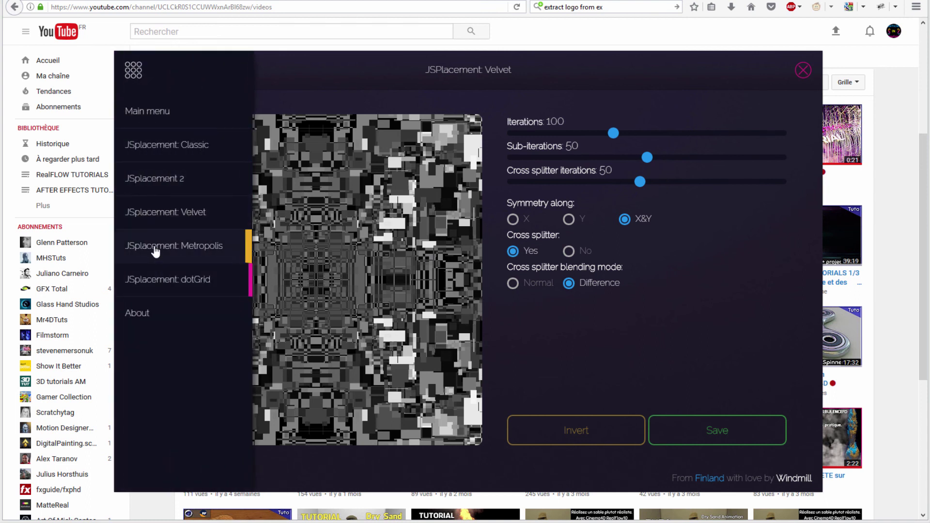
Step: Switch to the Metropolis generator, generate a square-scatter map and toggle Invert on and off
click(155, 248)
click(317, 266)
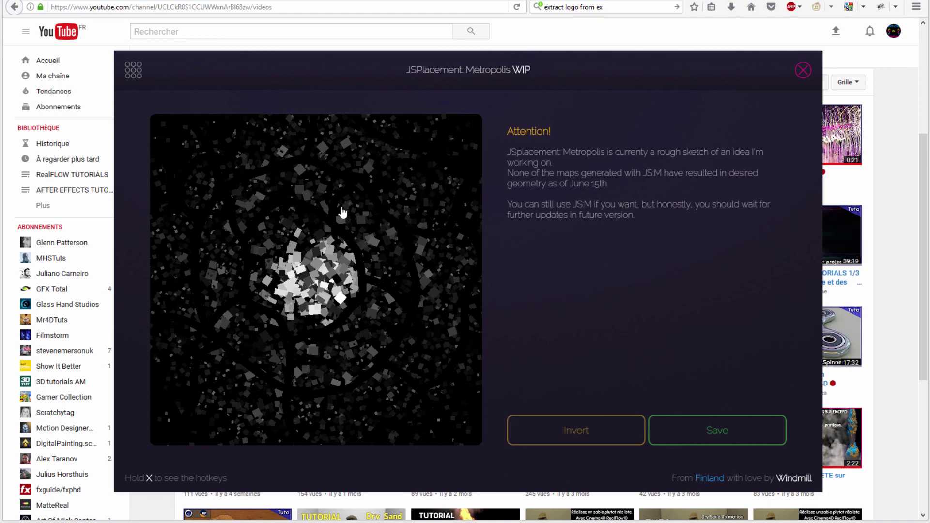
click(704, 434)
click(560, 434)
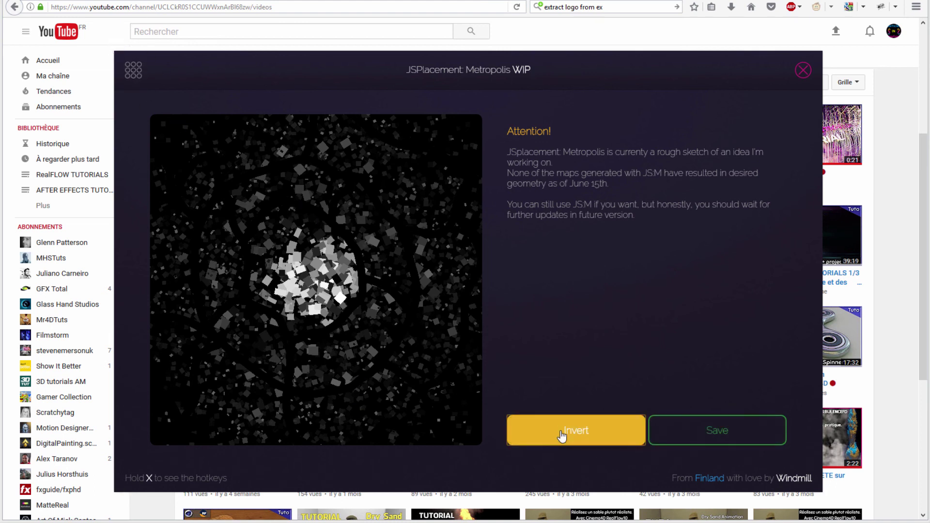
click(557, 433)
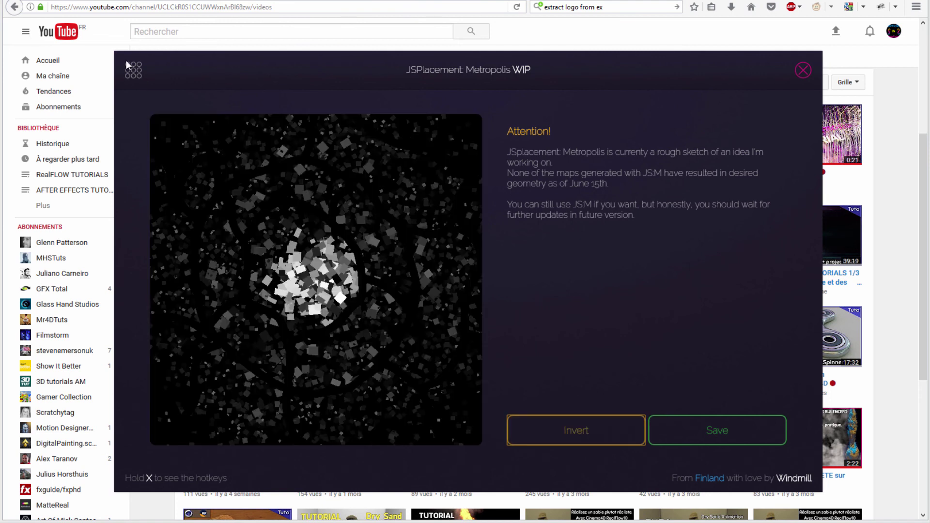
click(137, 76)
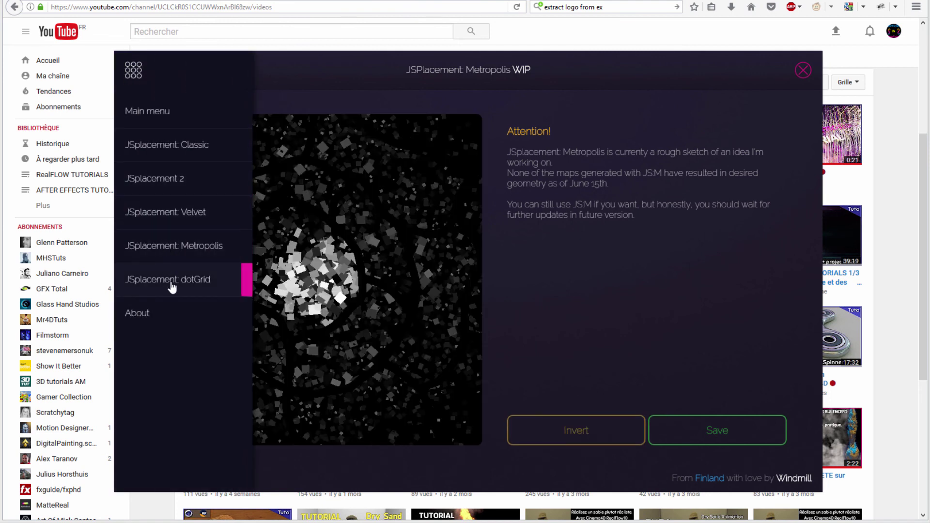
Step: Generate a dotGrid map with 1:1 on/off ratio, minimum brightness 36, scale 3, then close JSplacement
click(172, 286)
click(329, 280)
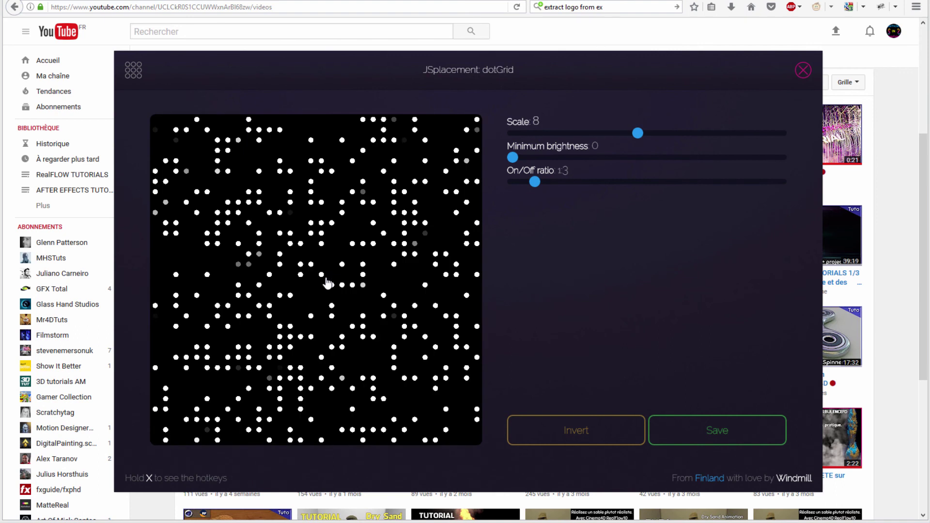
mouse_move(534, 184)
mouse_down()
mouse_move(512, 183)
mouse_move(525, 157)
mouse_move(550, 157)
mouse_move(492, 159)
mouse_up()
click(364, 217)
click(374, 253)
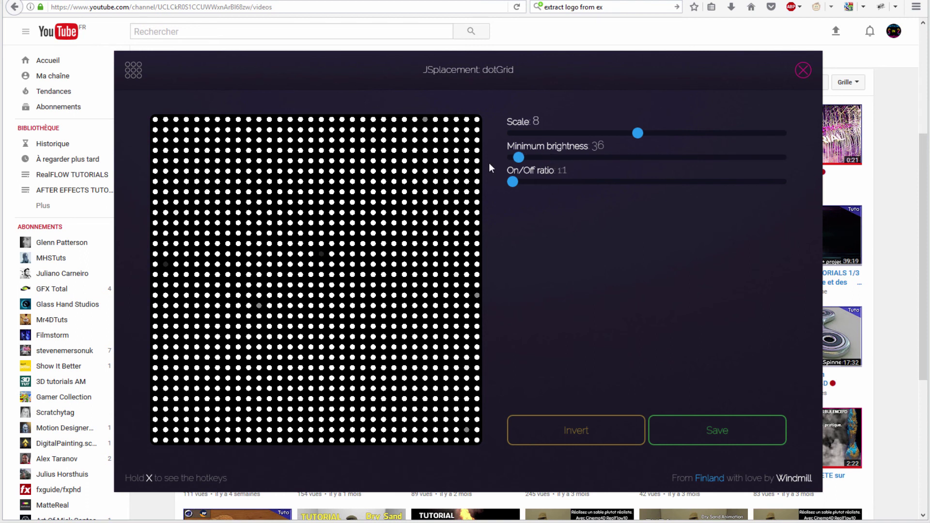
click(548, 133)
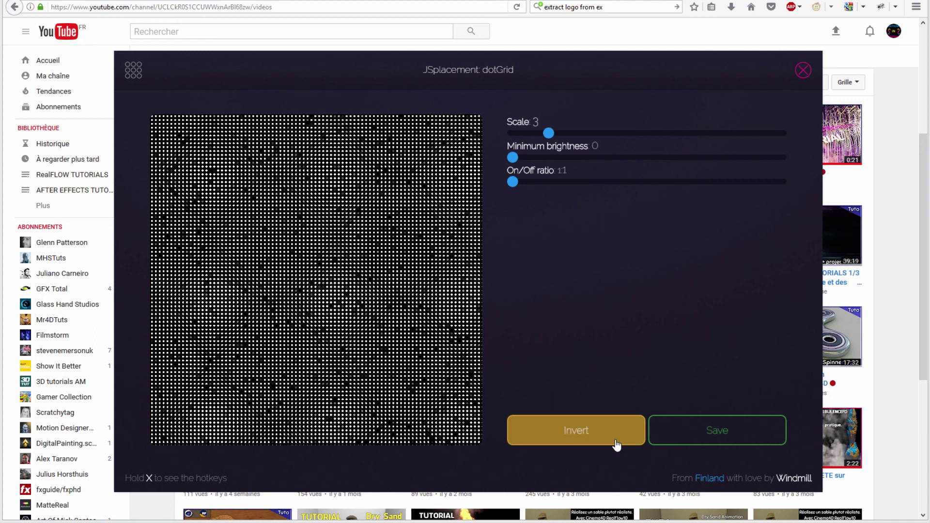
click(134, 70)
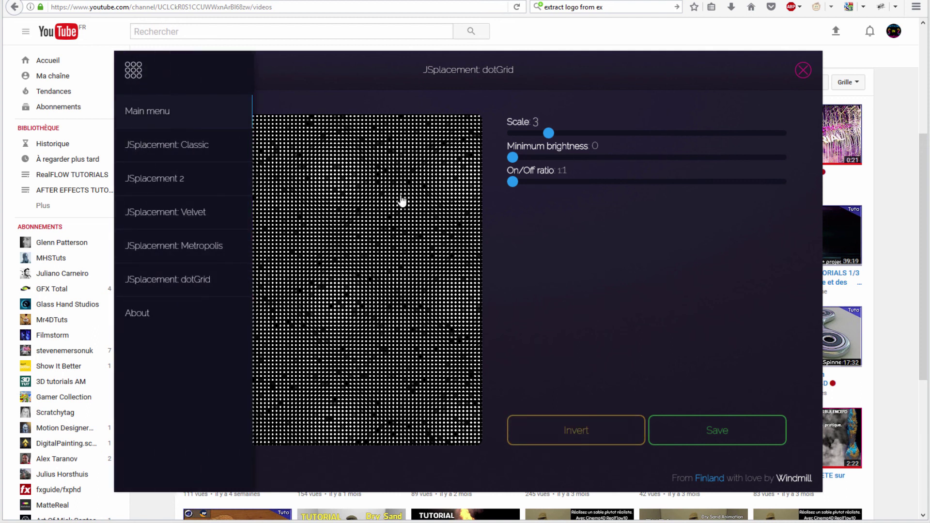
click(803, 70)
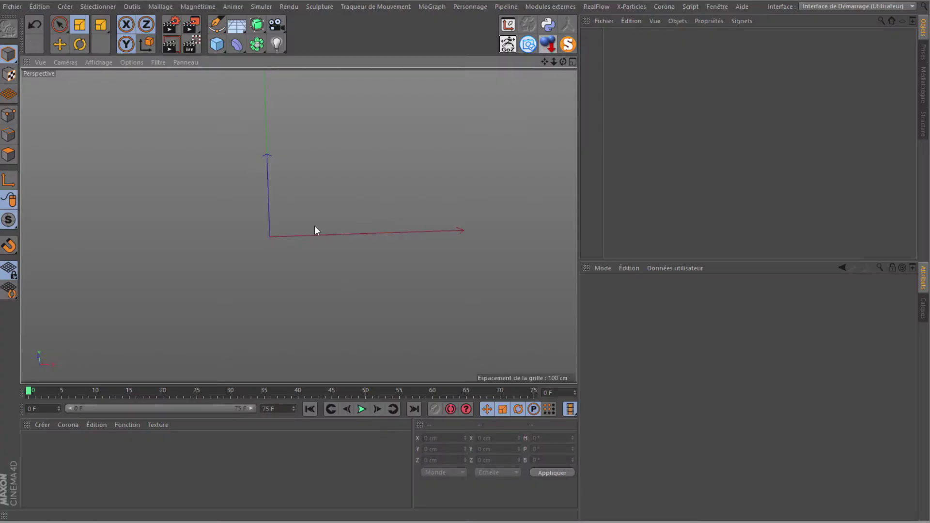
Step: Add a Plan primitive sized 1000 × 1000 cm
click(217, 44)
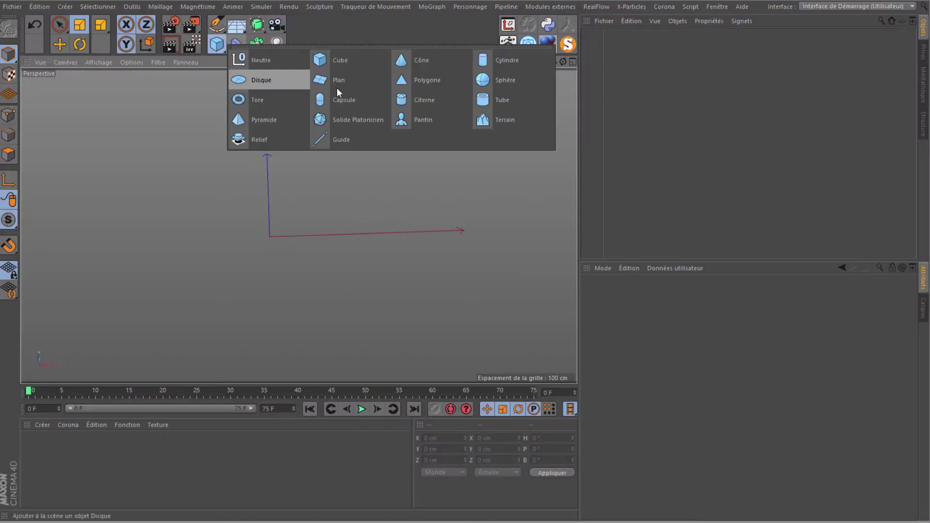
click(338, 80)
click(611, 319)
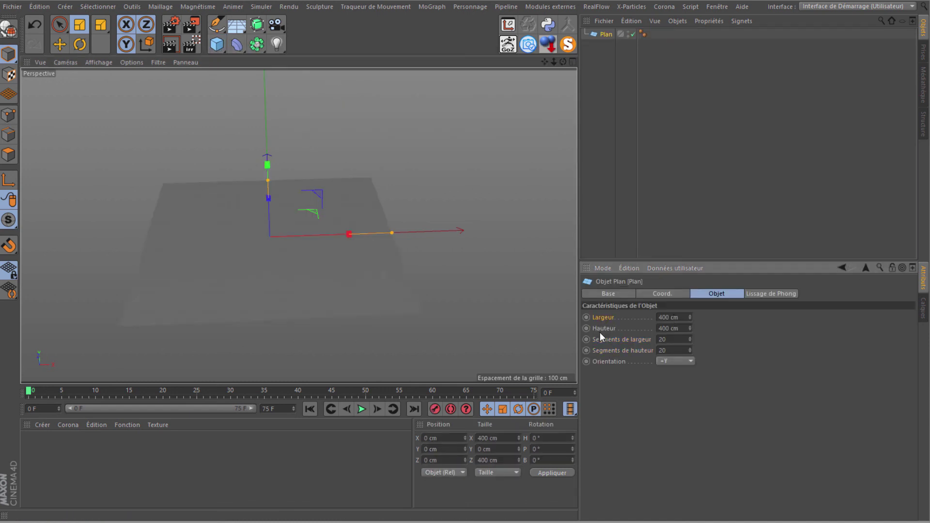
click(682, 319)
key(Tab)
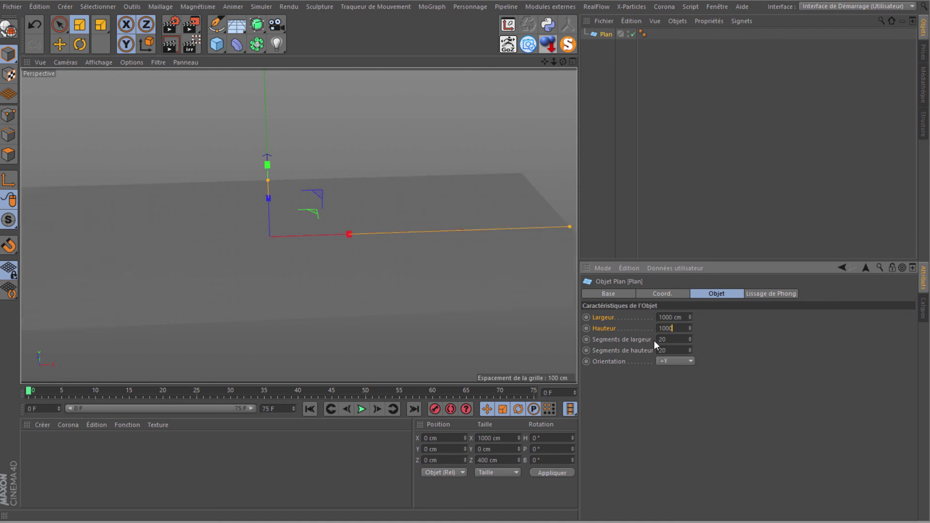
Step: Set both plane segment counts to 1000 and add a Déplaceur deformer
drag(632, 339, 618, 353)
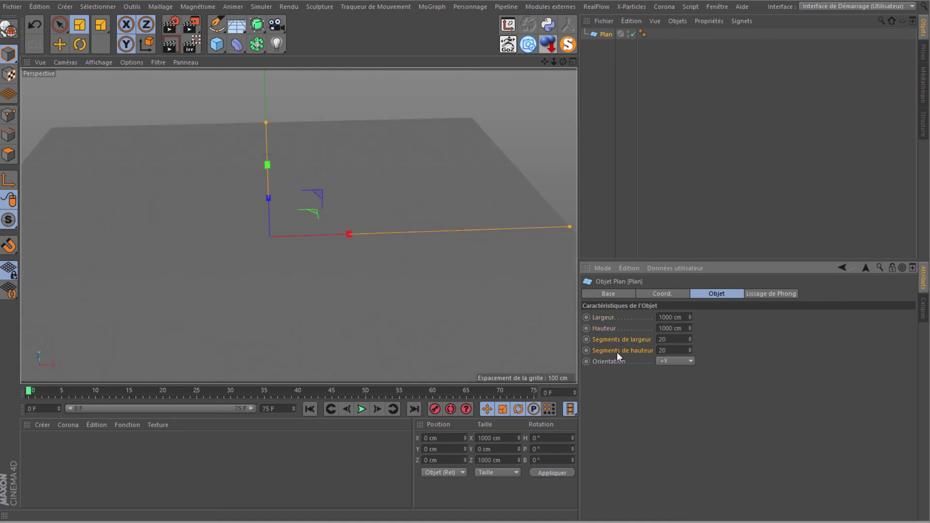
key(BackSpace)
key(BackSpace)
text(1000)
key(Return)
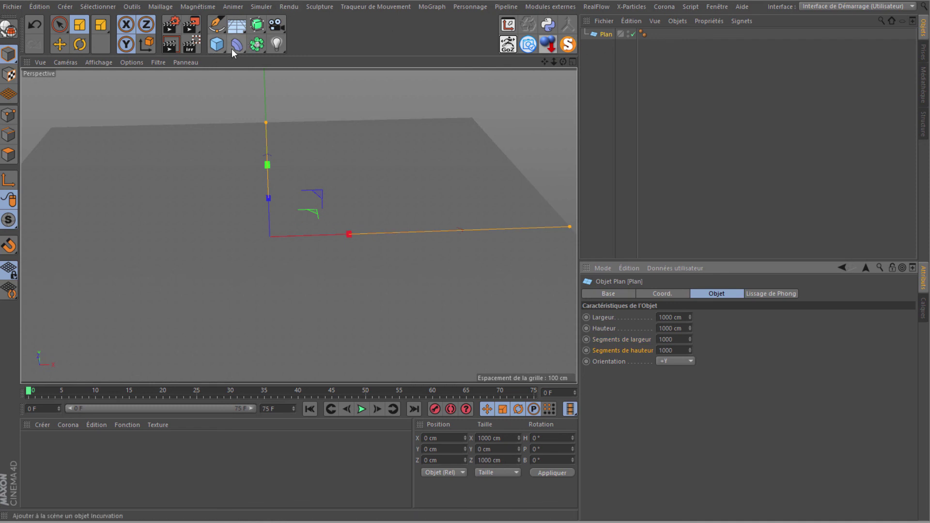
drag(232, 48, 274, 185)
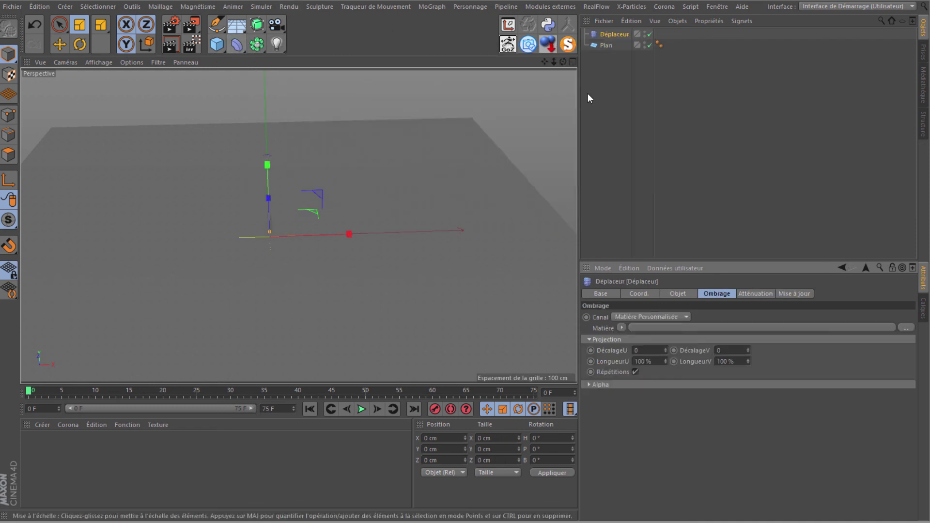
Step: Make the Déplaceur a child of the Plan object
mouse_move(605, 34)
mouse_down()
mouse_move(601, 49)
mouse_move(609, 33)
mouse_up()
click(609, 33)
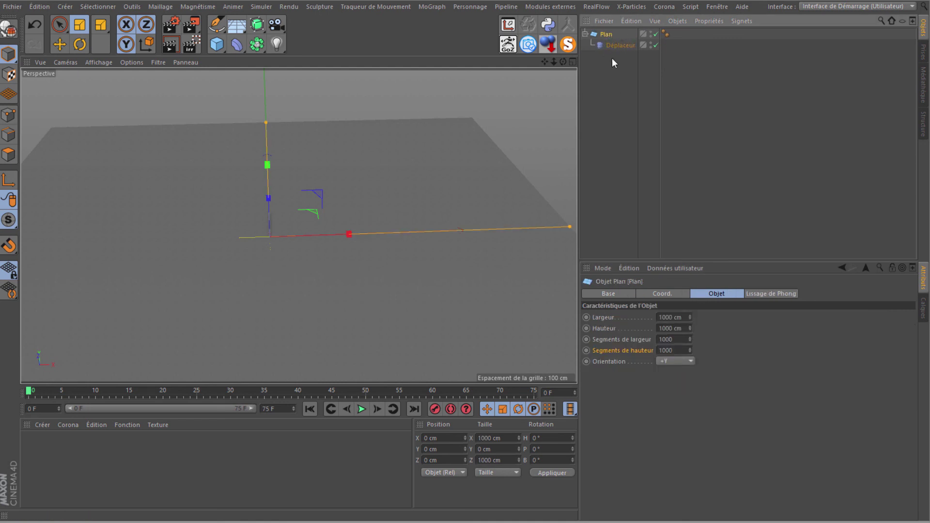
click(611, 48)
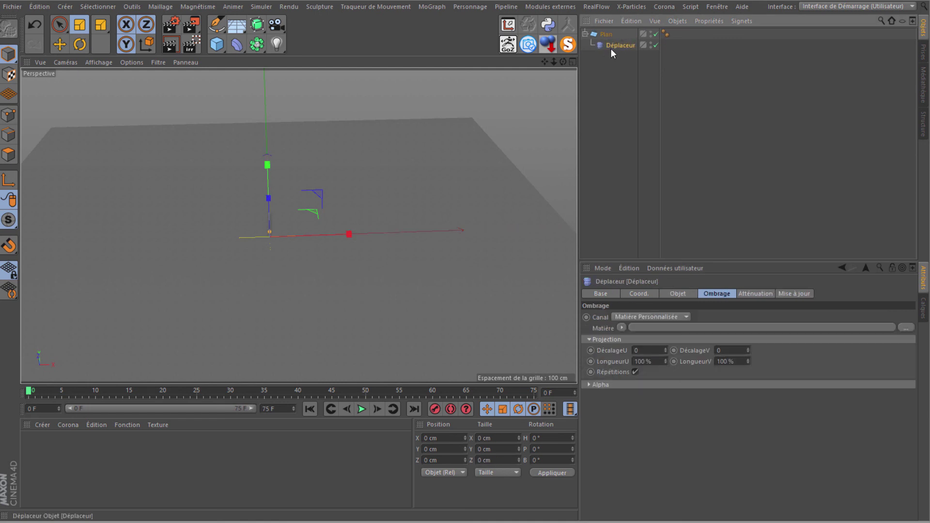
Step: Load map2.png as the Déplaceur's shader image, answering the copy-to-project prompt
click(620, 328)
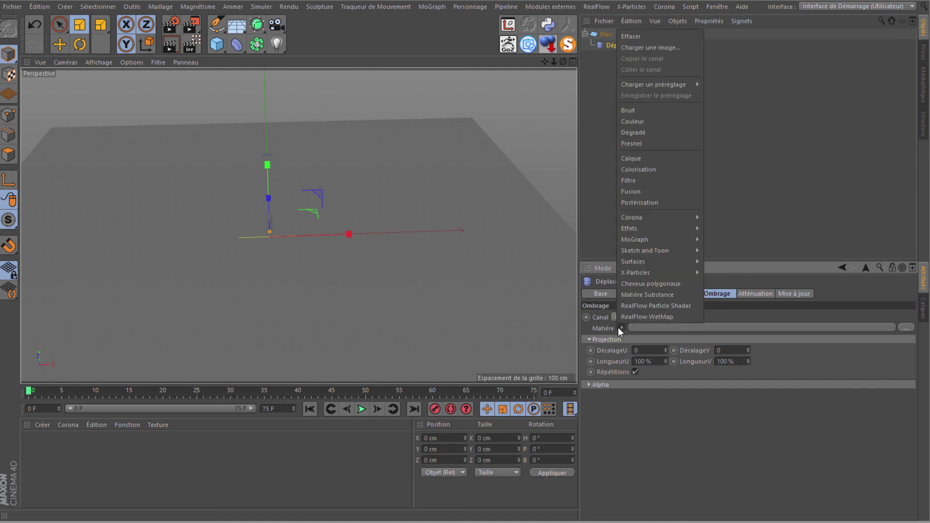
click(633, 47)
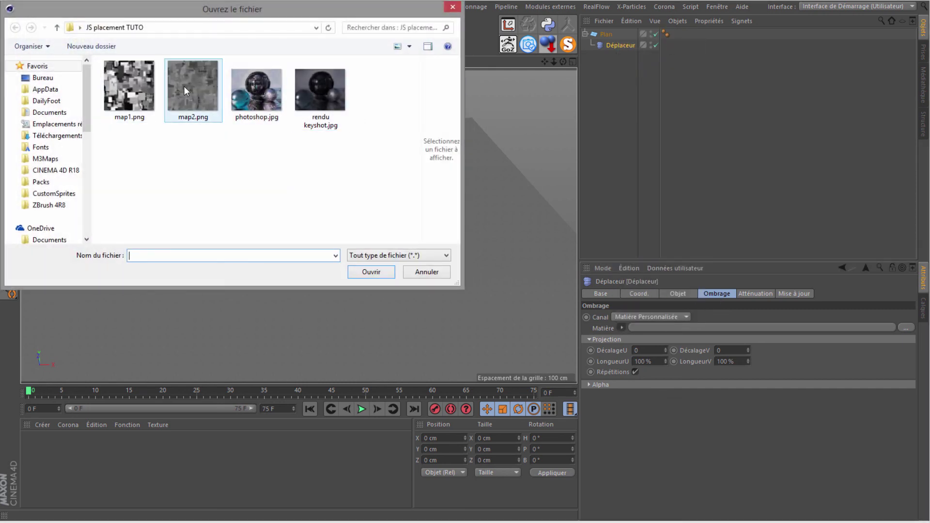
click(193, 83)
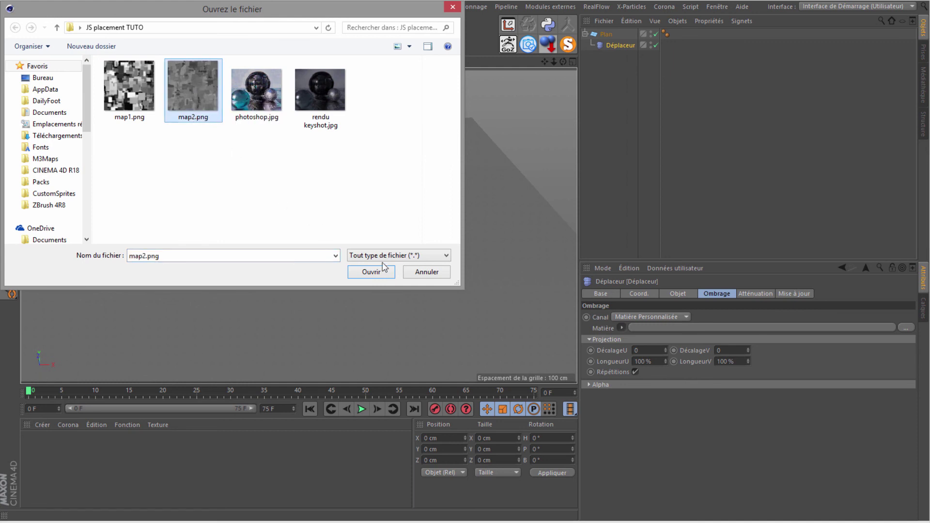
click(379, 271)
click(544, 292)
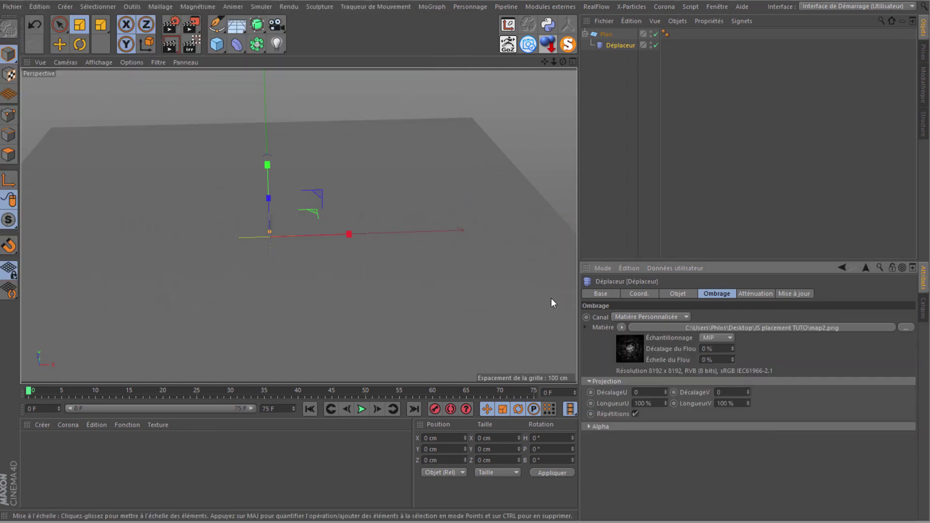
click(628, 351)
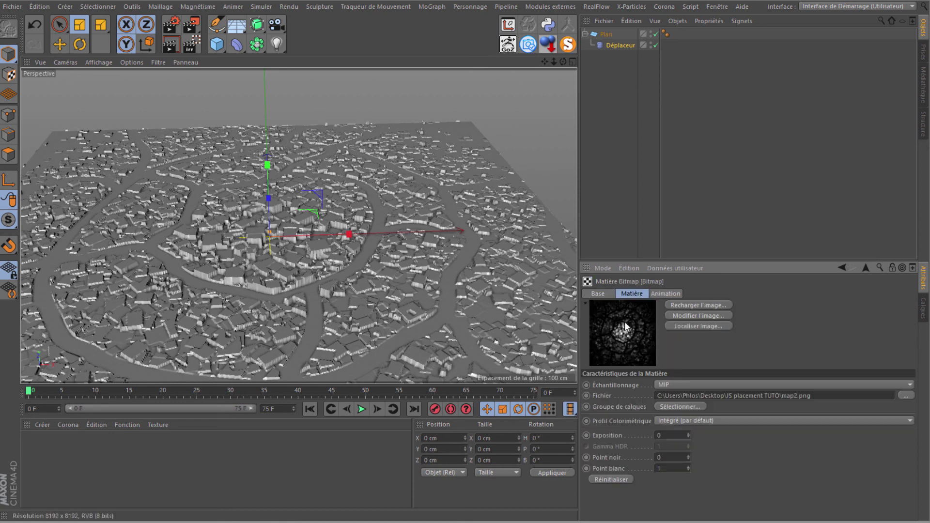
Step: Reload map2.png and set the displacer's U and V tiling lengths to 50%
click(689, 306)
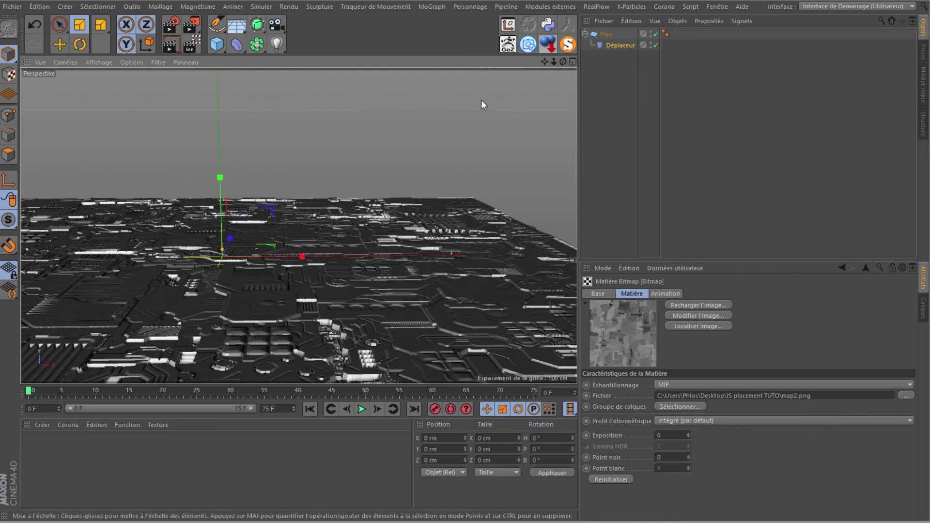
drag(544, 60, 232, 312)
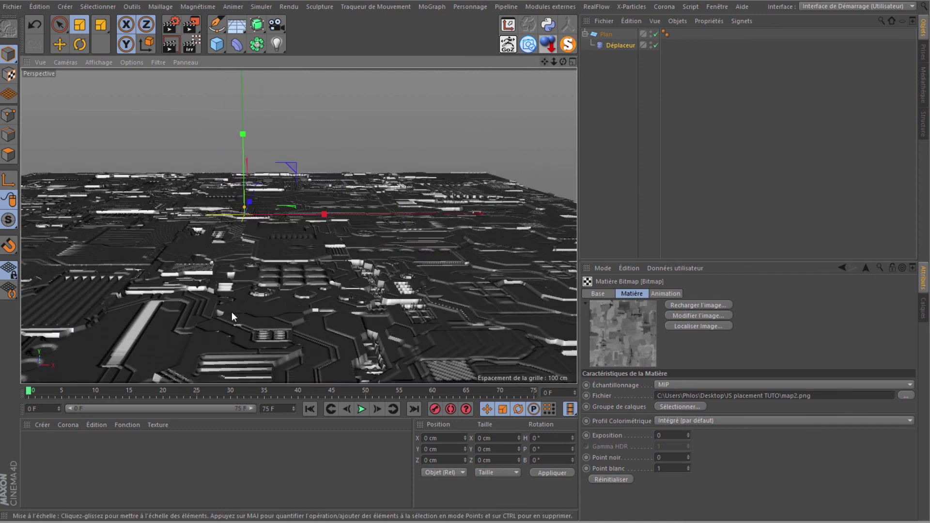
click(609, 45)
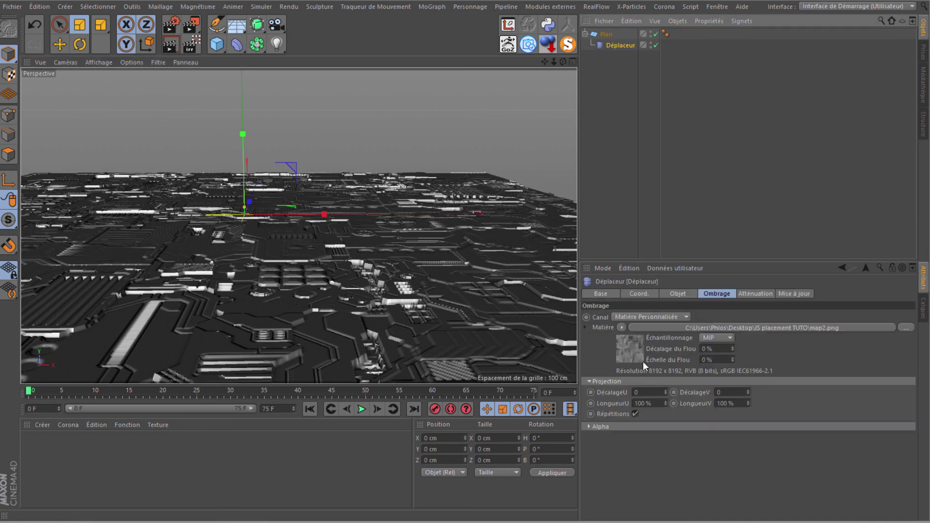
click(651, 403)
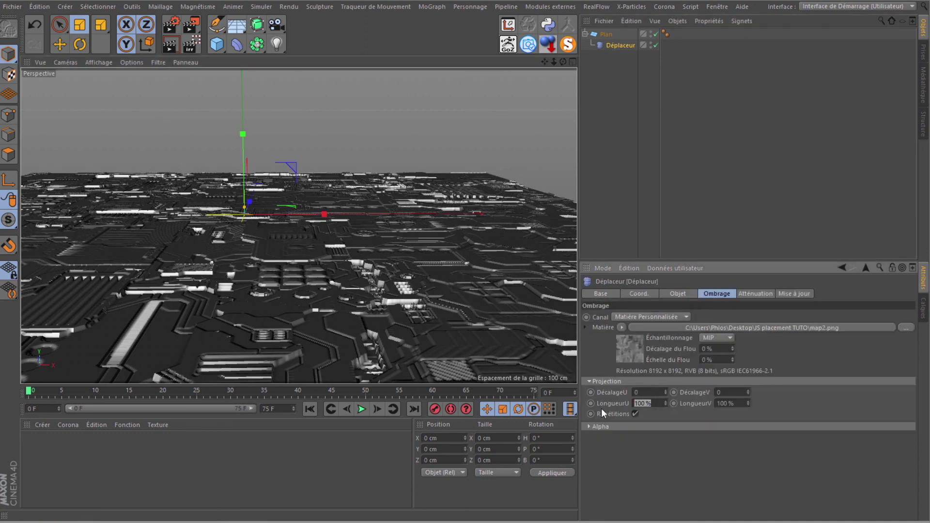
text(5)
text(0)
key(Tab)
text(50)
key(Tab)
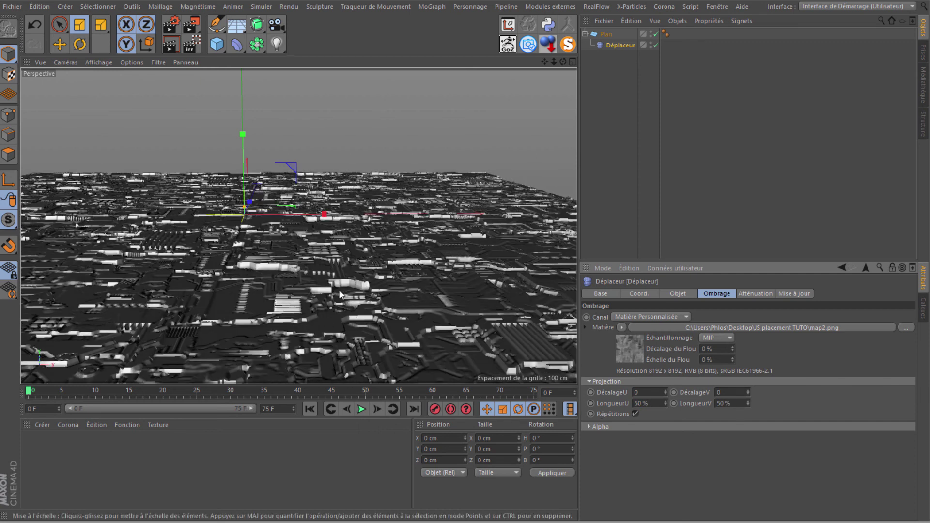
Step: Lower the displacer's Hauteur to 5 cm and collapse the Plan hierarchy
drag(563, 61, 466, 245)
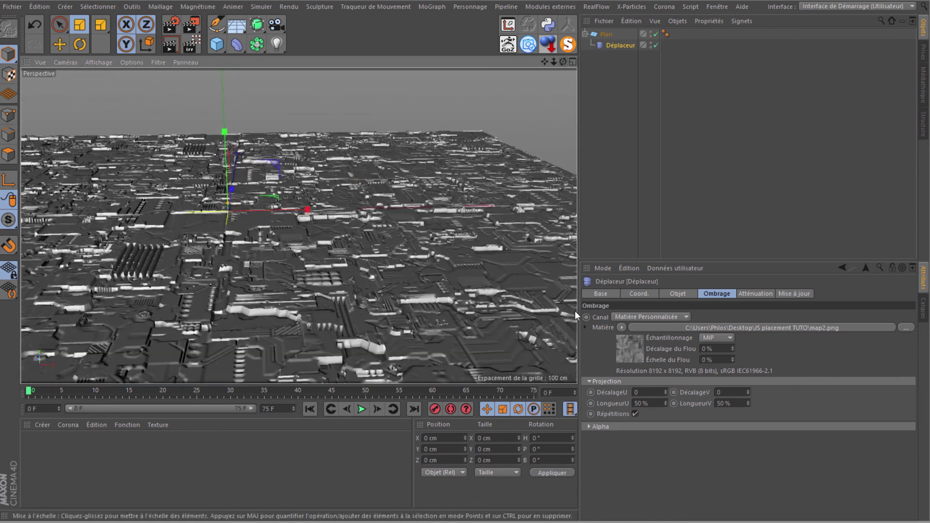
click(676, 295)
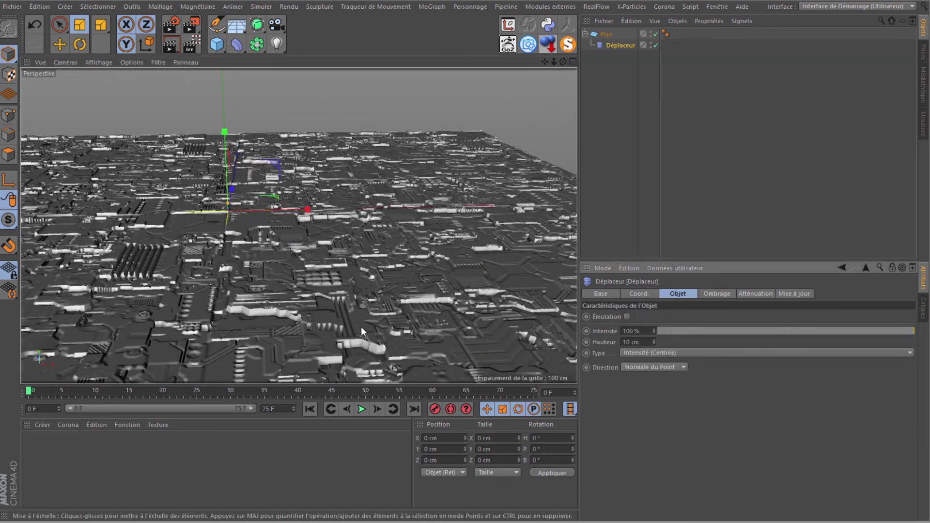
click(637, 342)
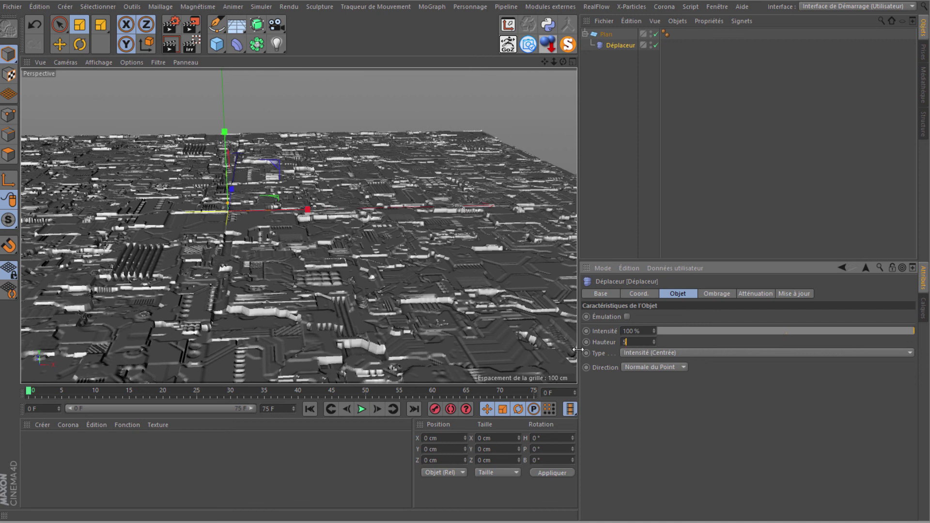
text(5)
key(Return)
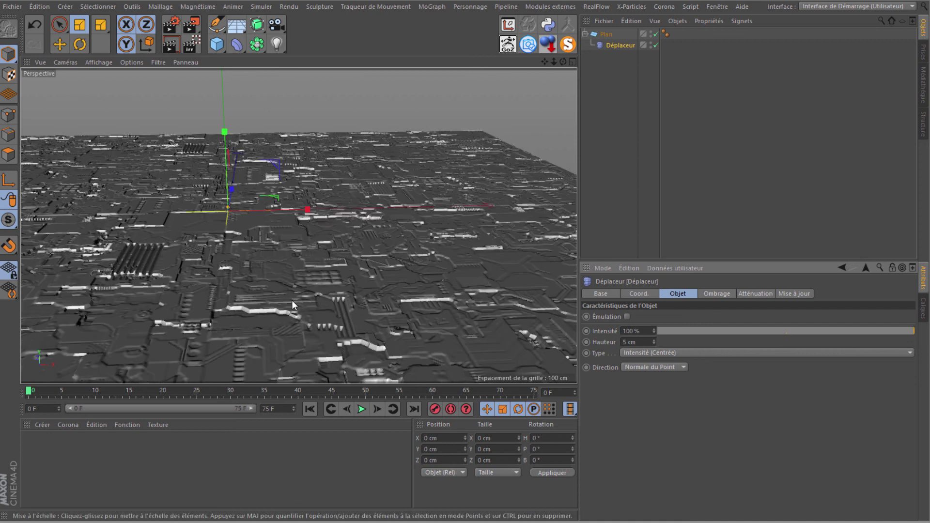
click(584, 35)
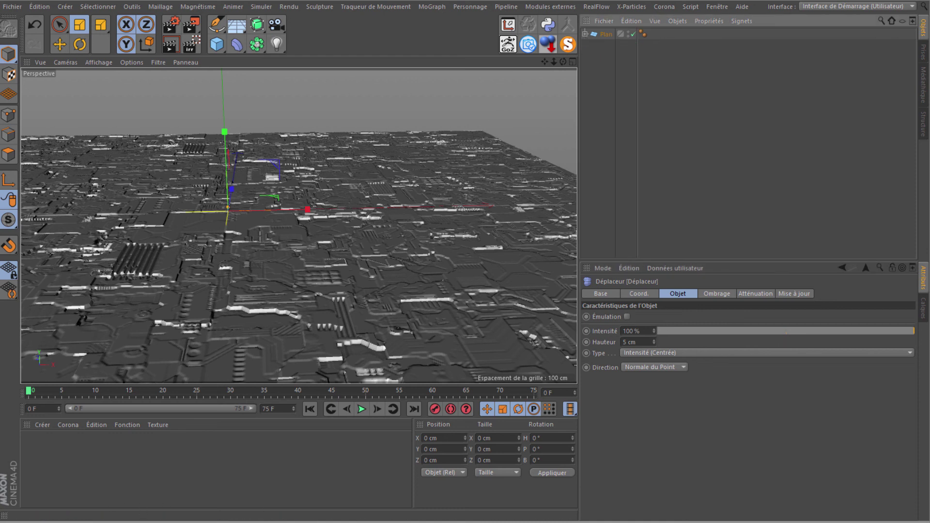
key(super+e)
Step: Preview rendu keyshot.jpg from the desktop's JS placement TUTO folder, then close the viewer and Explorer
double_click(291, 199)
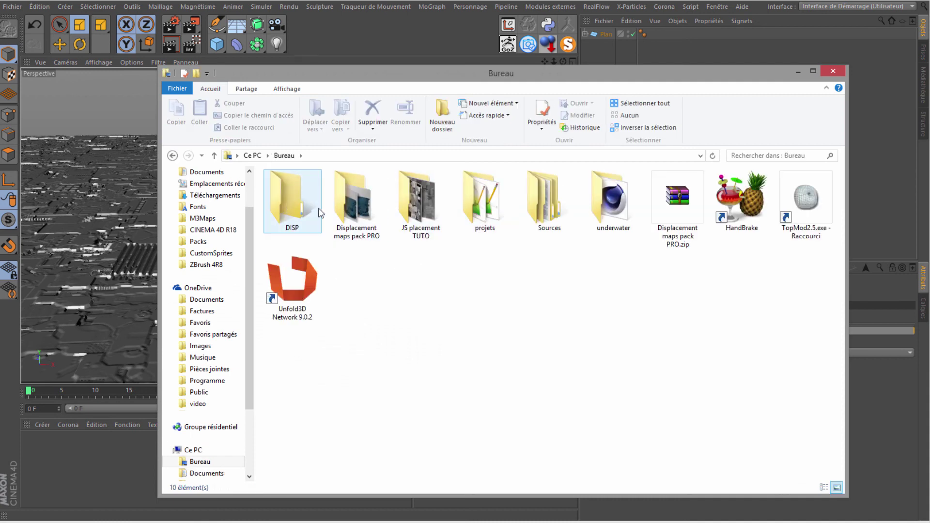
click(420, 203)
double_click(421, 203)
click(473, 207)
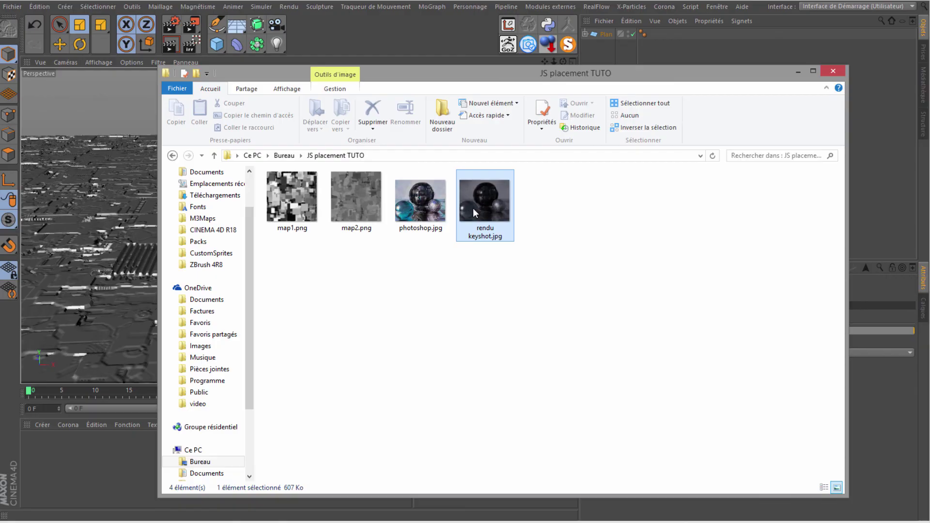
double_click(472, 208)
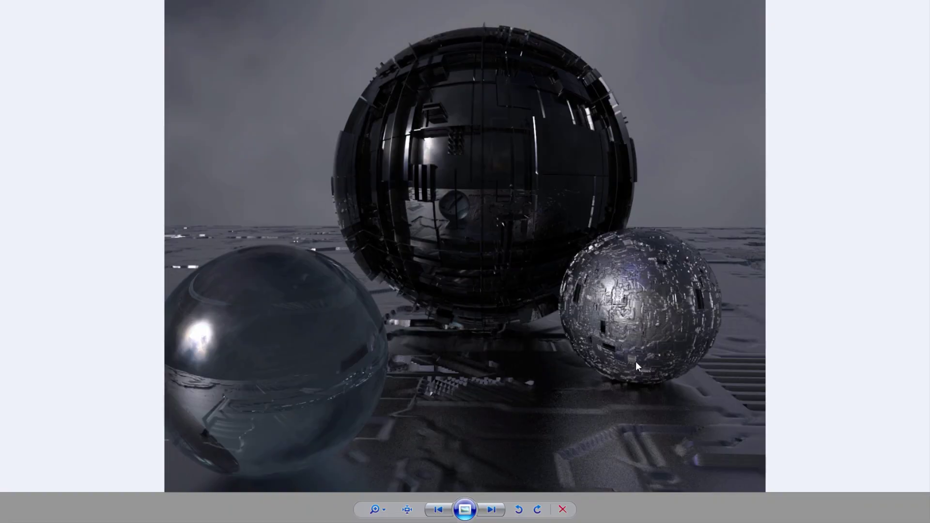
key(Escape)
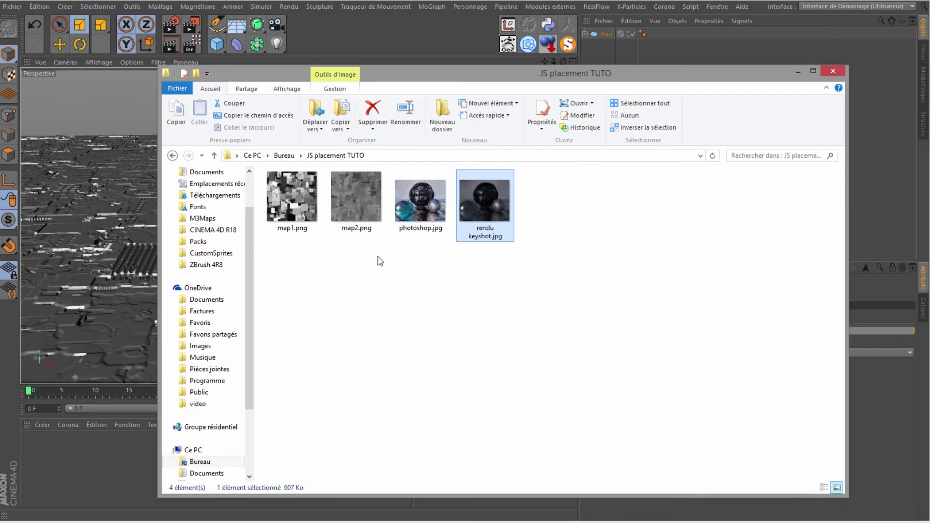
click(833, 70)
Step: Add a sphere, check it briefly in solo, and move it along X over the plane
mouse_move(217, 44)
mouse_down()
mouse_move(281, 104)
mouse_move(499, 80)
mouse_up()
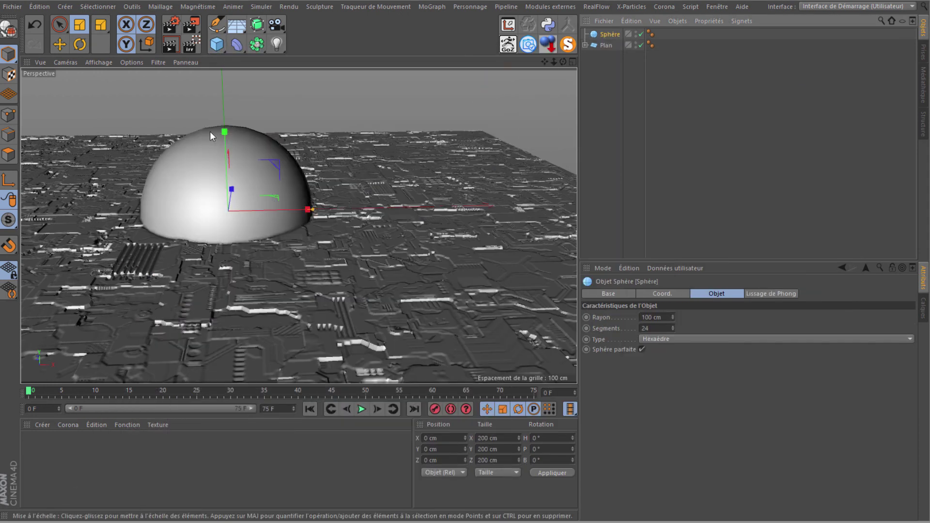
click(561, 45)
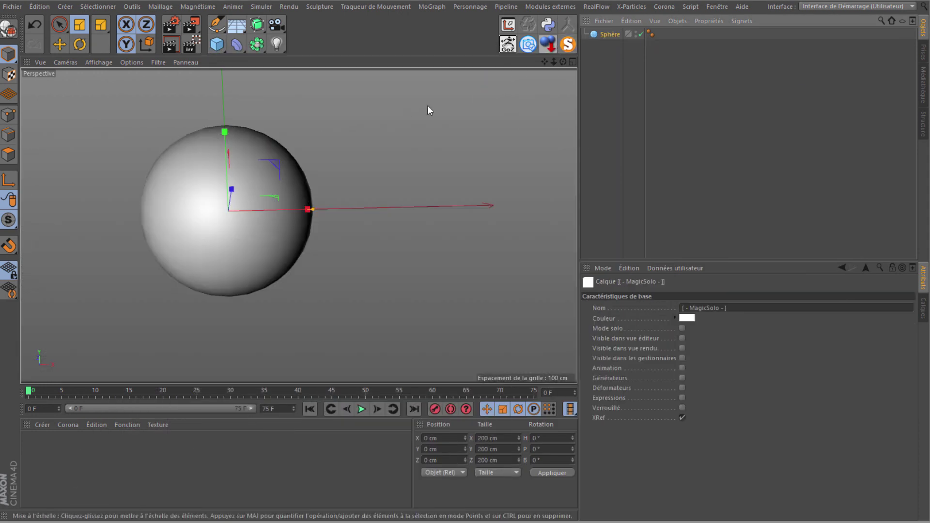
click(566, 48)
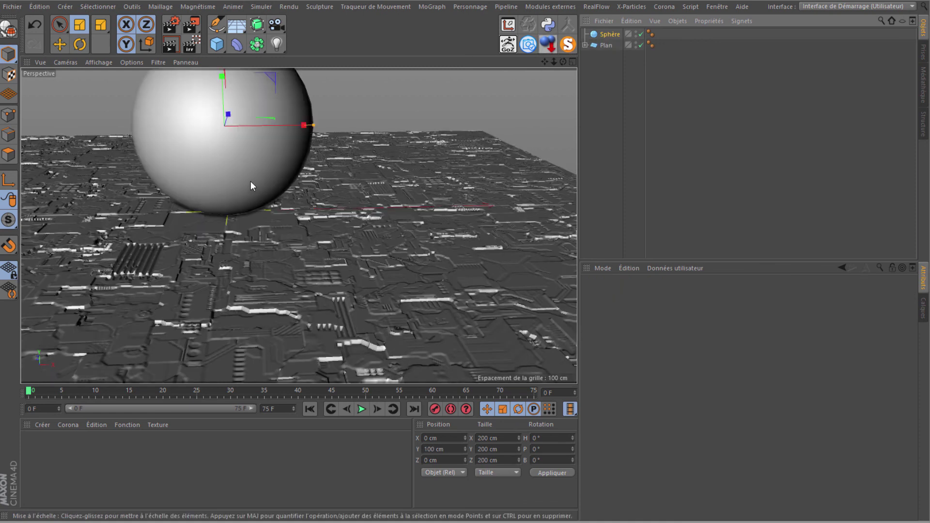
key(e)
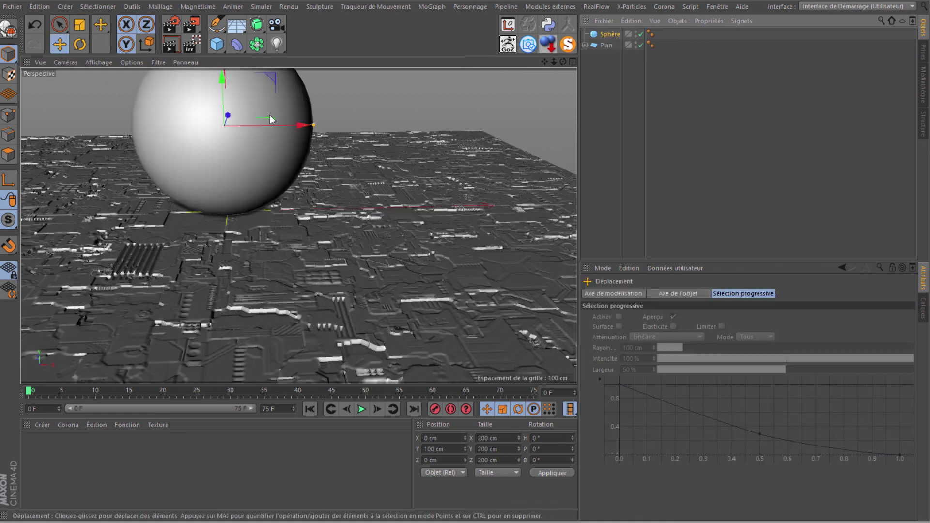
drag(224, 135, 288, 137)
Step: Position the sphere at Z -222.521 cm above the displaced plane
drag(561, 62, 467, 251)
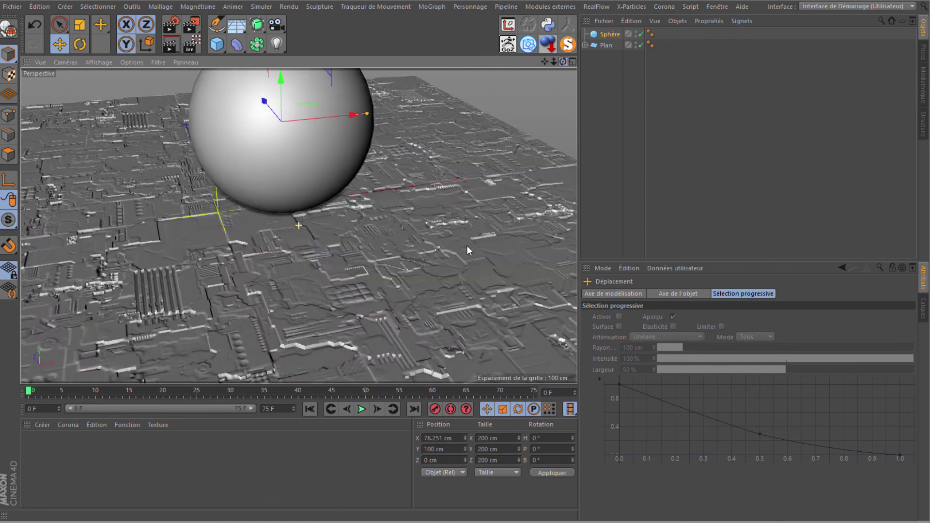
scroll(467, 251, down, 3)
mouse_move(293, 118)
mouse_down()
mouse_move(425, 176)
mouse_move(462, 182)
mouse_up()
mouse_move(563, 62)
mouse_down()
mouse_move(467, 250)
mouse_move(532, 129)
mouse_up()
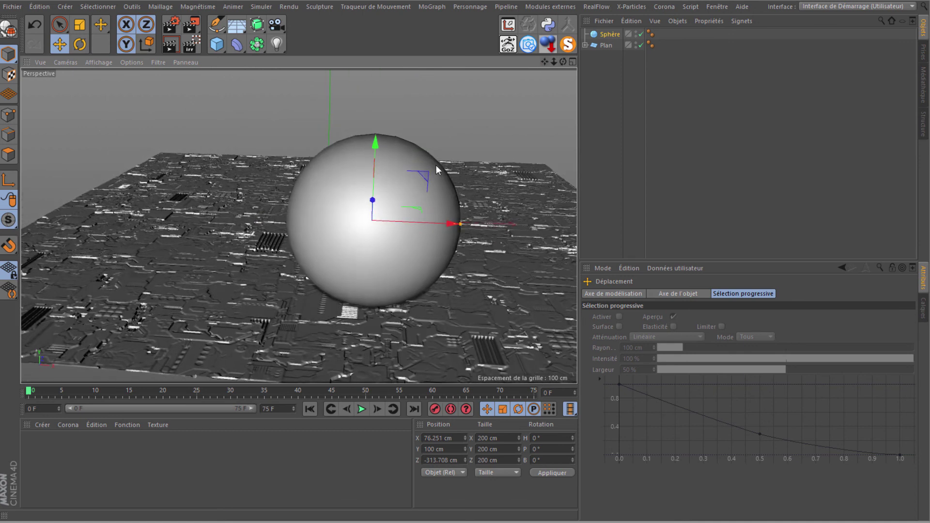
drag(563, 62, 436, 193)
drag(266, 160, 230, 147)
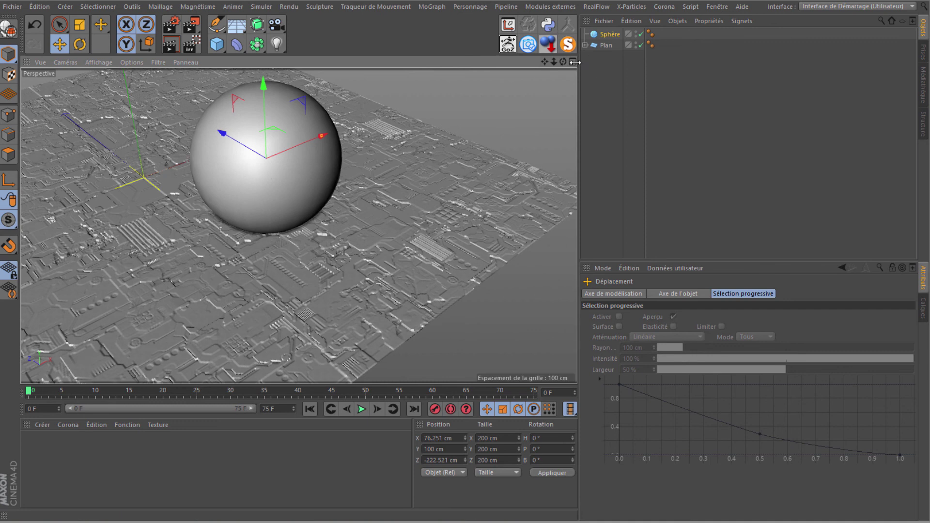
drag(563, 62, 567, 64)
Step: Add a Displacer deformer to the scene from the deformer list
click(610, 34)
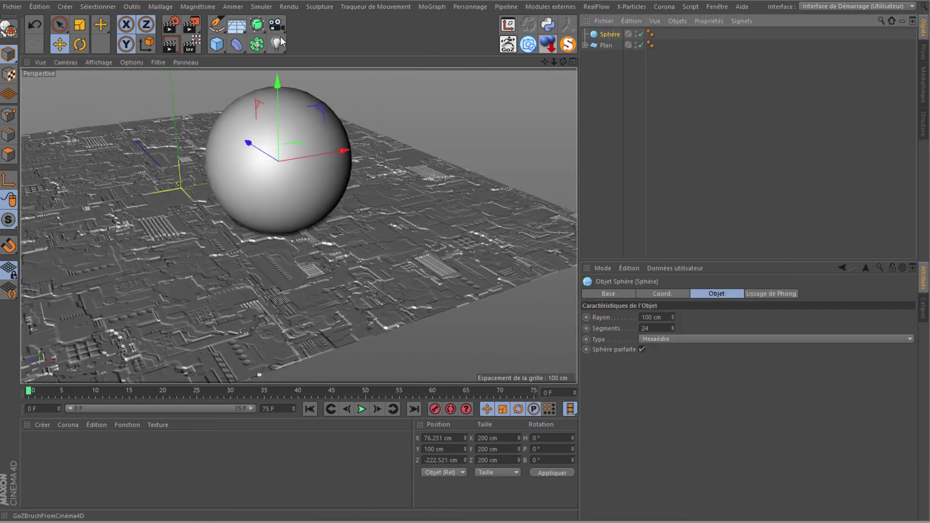
drag(528, 44, 587, 45)
drag(239, 47, 265, 180)
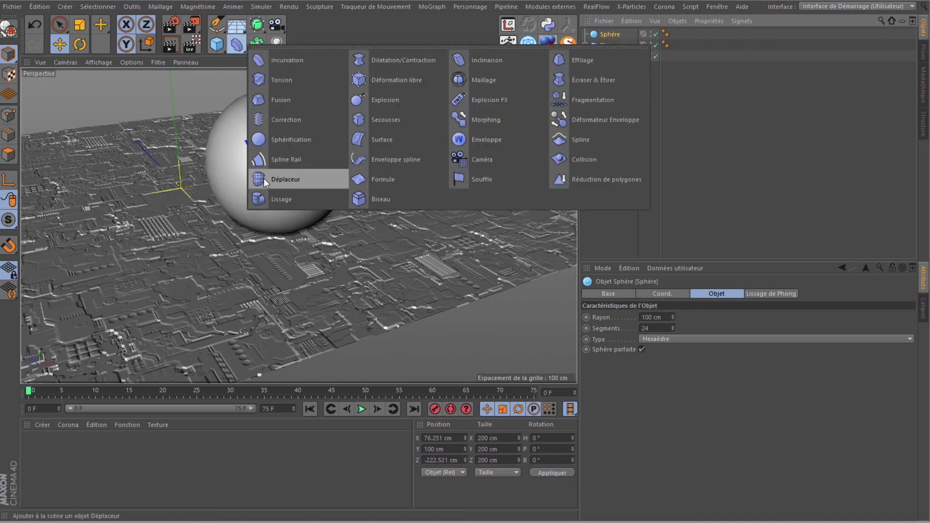
Step: Make the displacer a child of the sphere and raise the sphere to 1000 segments
mouse_move(603, 36)
mouse_down()
mouse_move(607, 51)
mouse_move(611, 44)
mouse_up()
click(611, 34)
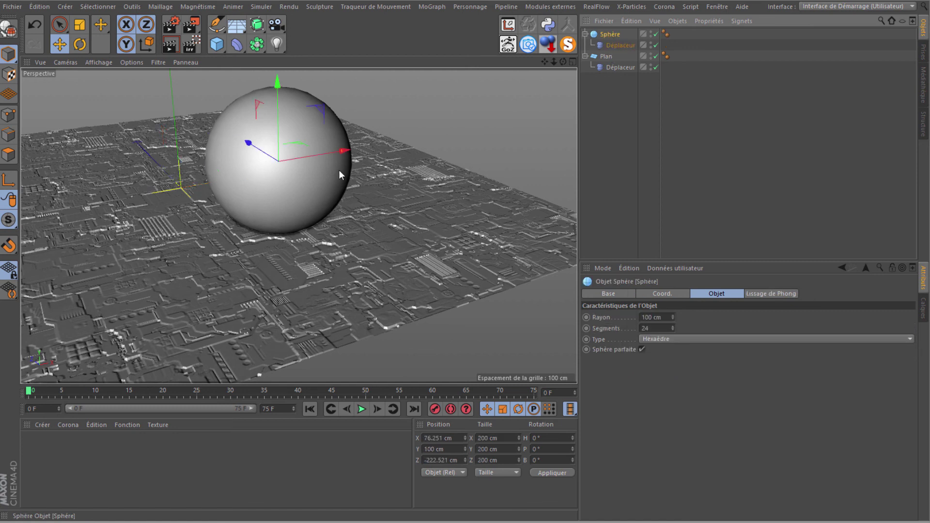
click(645, 328)
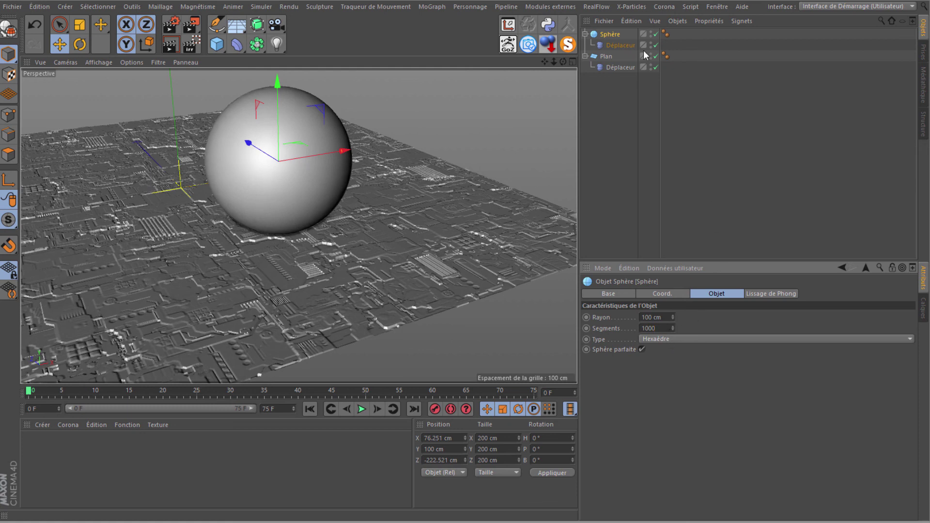
Step: Load map1.png as the displacer's shading texture, confirming the copy prompt
click(612, 45)
click(717, 293)
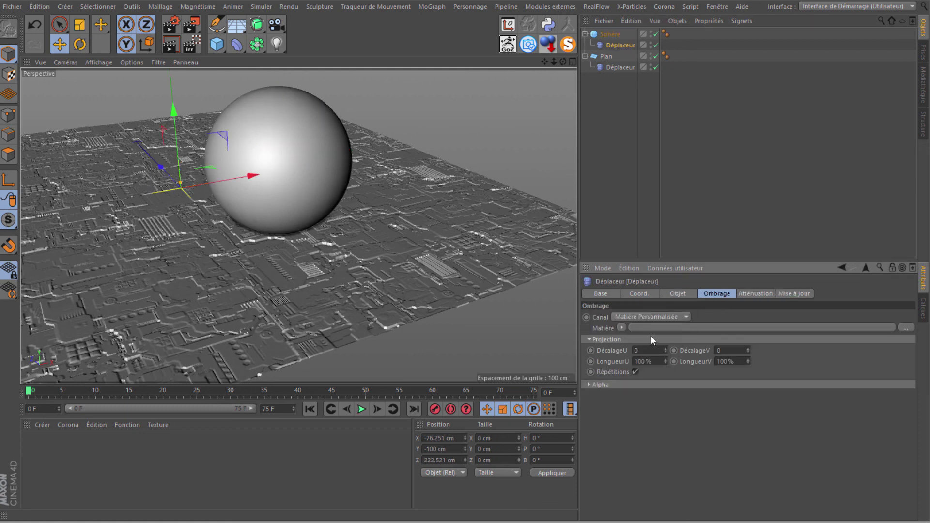
click(622, 330)
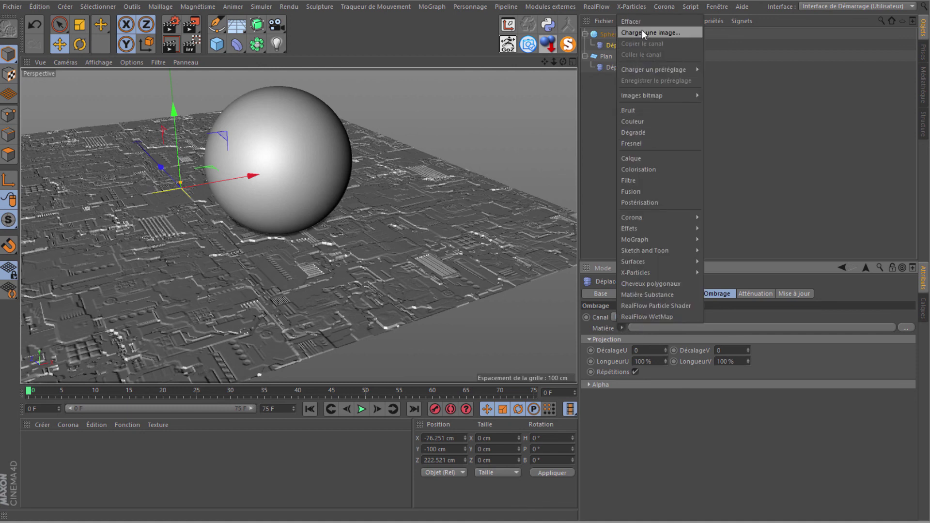
click(641, 31)
click(129, 82)
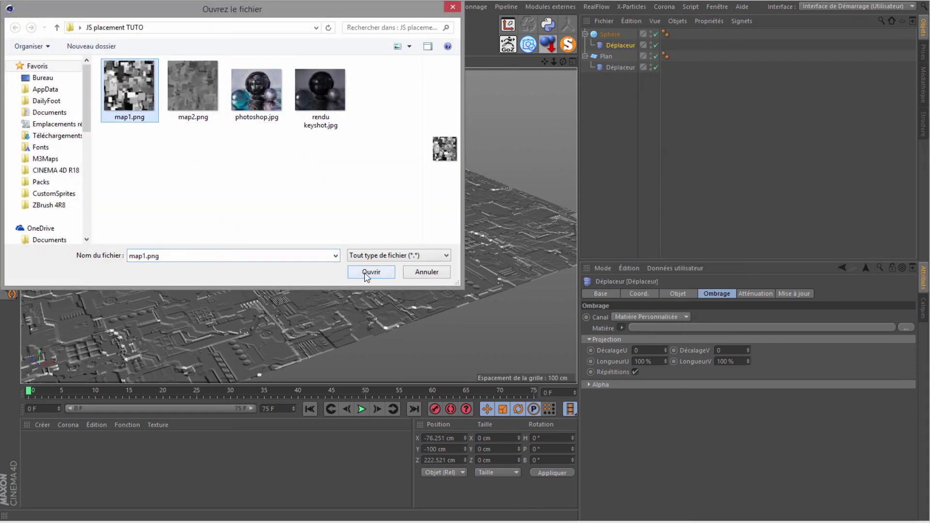
click(367, 269)
click(545, 293)
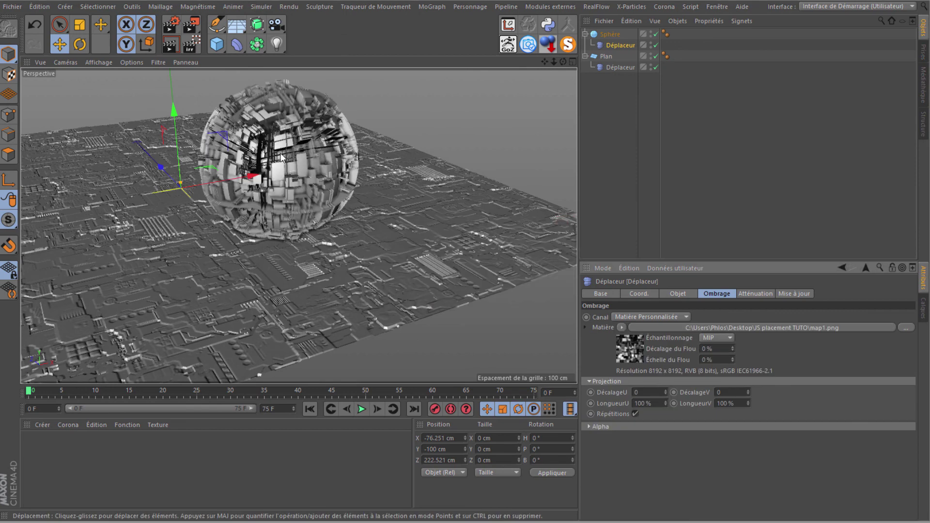
Step: Zoom and orbit close to the blocky map1 sphere, then switch to Photoshop
scroll(278, 165, up, 3)
scroll(278, 166, up, 3)
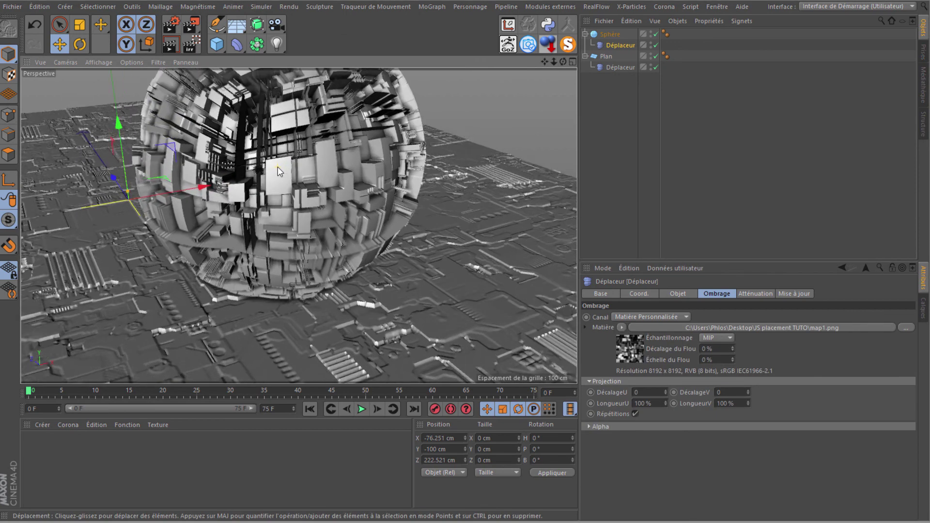
scroll(278, 166, up, 3)
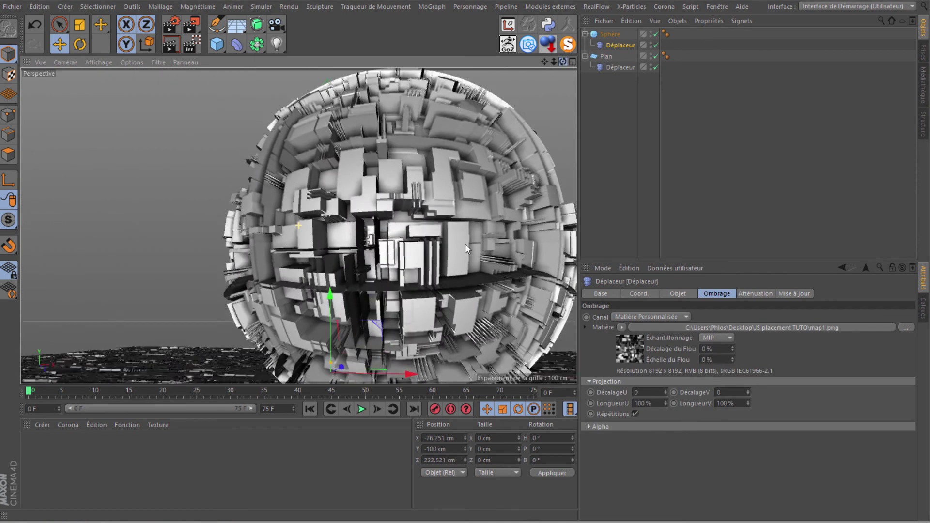
mouse_move(565, 59)
mouse_down()
mouse_move(466, 245)
mouse_move(547, 89)
mouse_move(266, 280)
mouse_up()
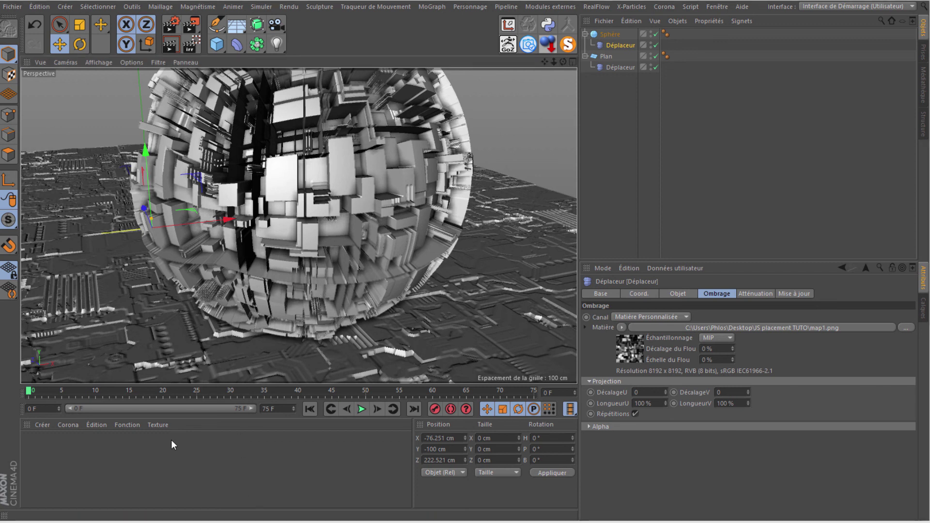
key(alt+Tab)
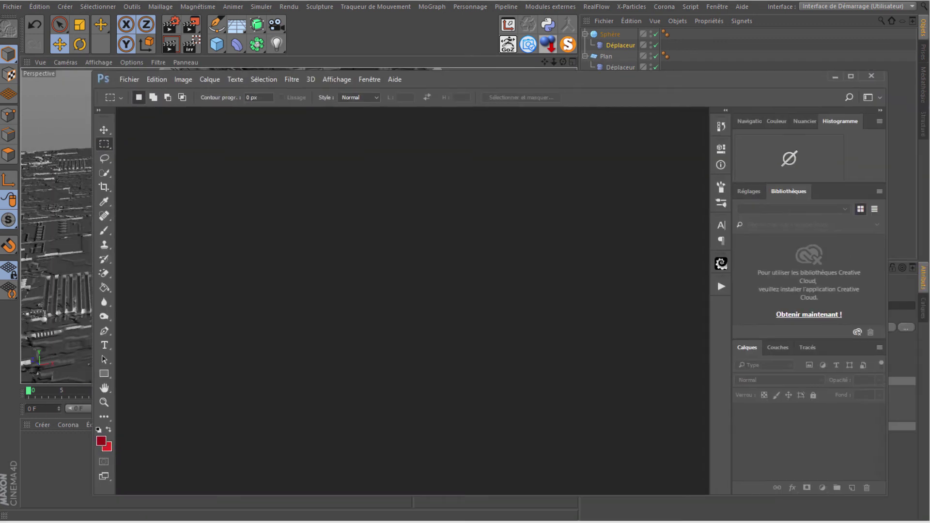
Step: Maximise Photoshop and open map1.png in it from the JS placement TUTO folder
mouse_move(387, 45)
mouse_down()
mouse_move(396, 0)
mouse_move(372, 18)
mouse_up()
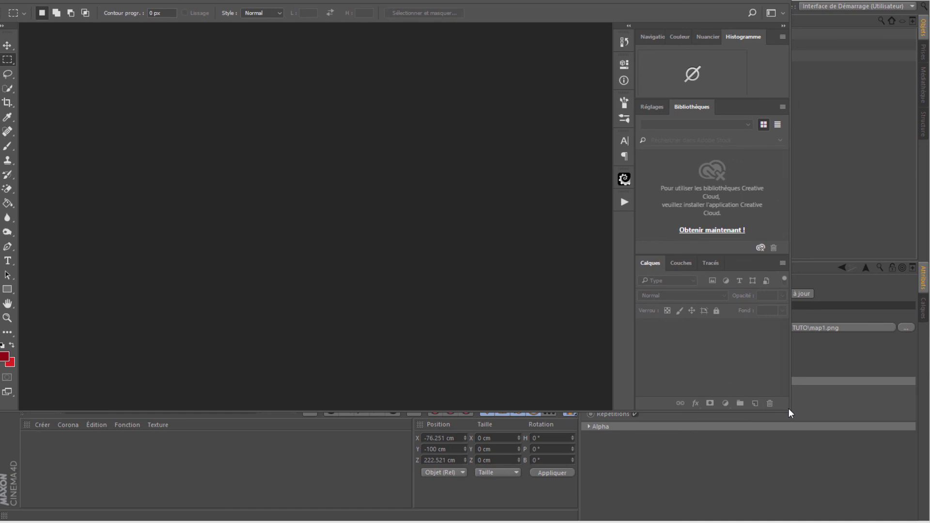
drag(790, 412, 929, 522)
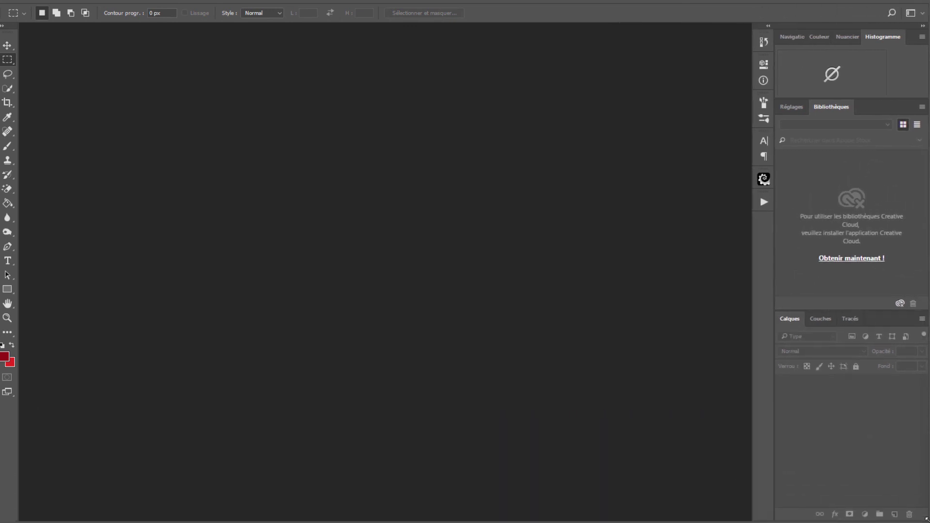
click(114, 522)
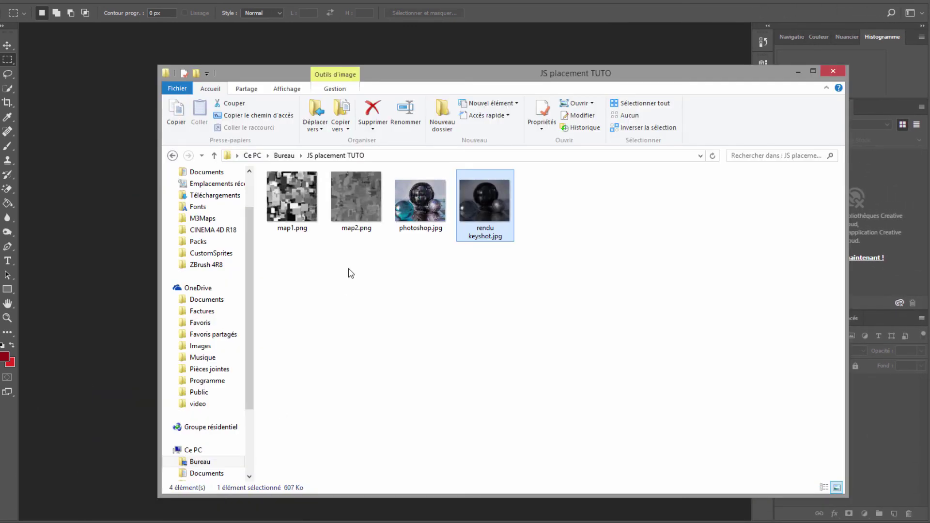
drag(283, 189, 115, 200)
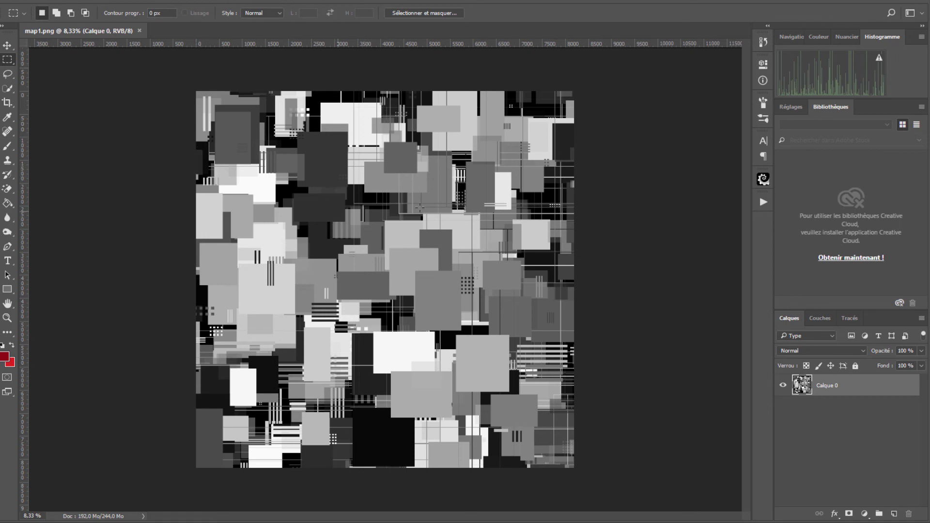
Step: Place horizontal and vertical guides at the image centre, 4096 px
mouse_move(27, 170)
mouse_down()
mouse_move(310, 167)
mouse_move(19, 184)
mouse_up()
mouse_move(296, 48)
mouse_down()
mouse_move(298, 63)
mouse_move(298, 30)
mouse_move(275, 17)
mouse_up()
click(241, 1)
mouse_move(244, 179)
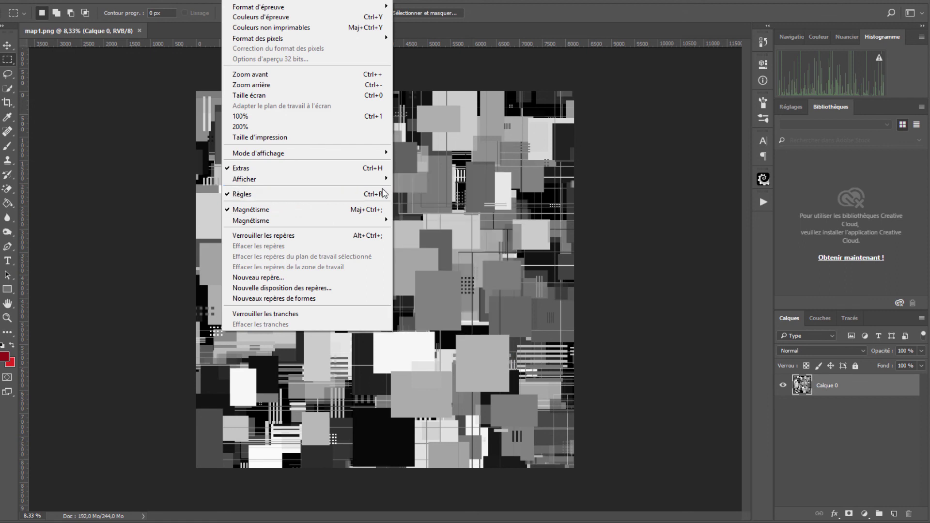
click(129, 45)
mouse_move(129, 46)
mouse_down()
mouse_move(125, 293)
mouse_move(126, 280)
mouse_up()
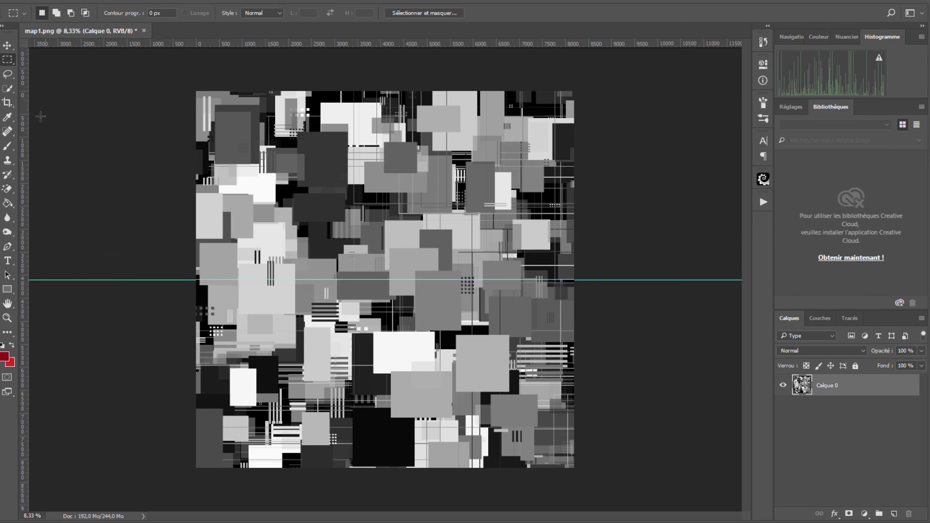
drag(25, 134, 389, 157)
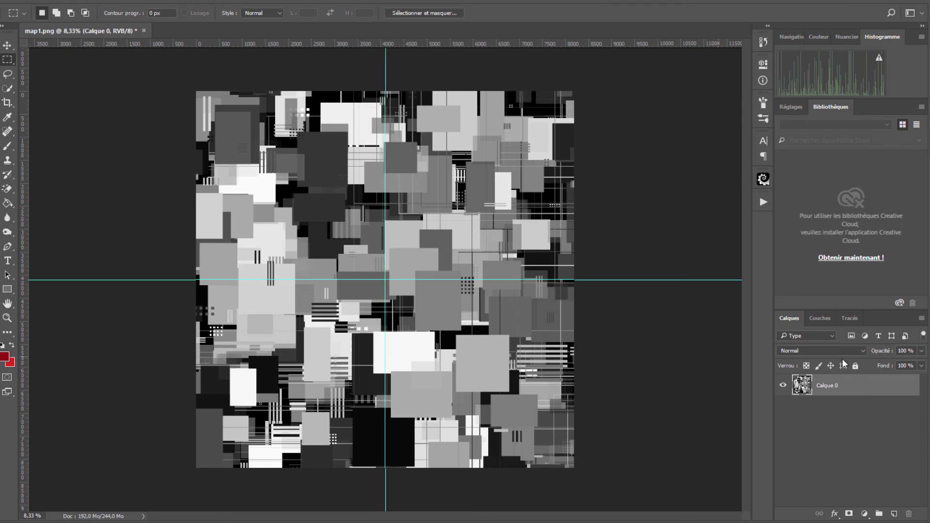
Step: Duplicate the Calque 0 map layer with Ctrl+J
key(ctrl+j)
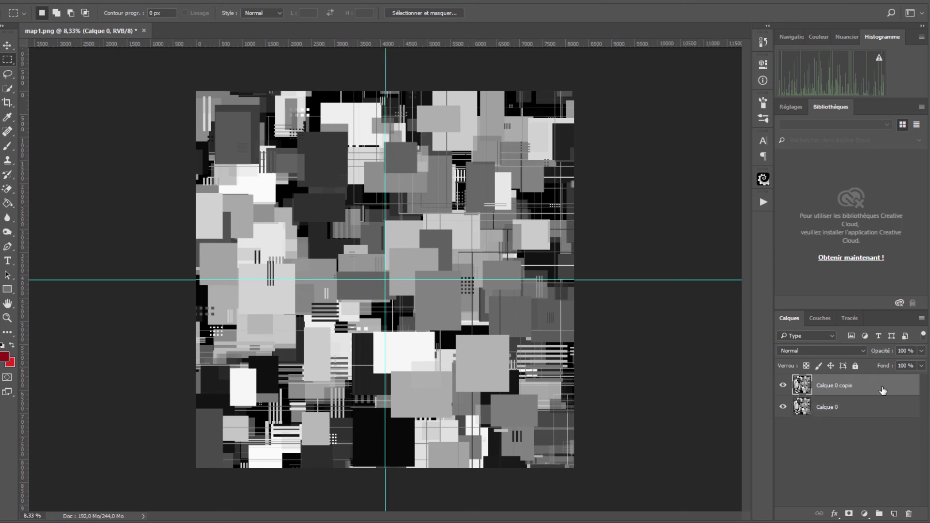
key(ctrl+j)
key(ctrl+j)
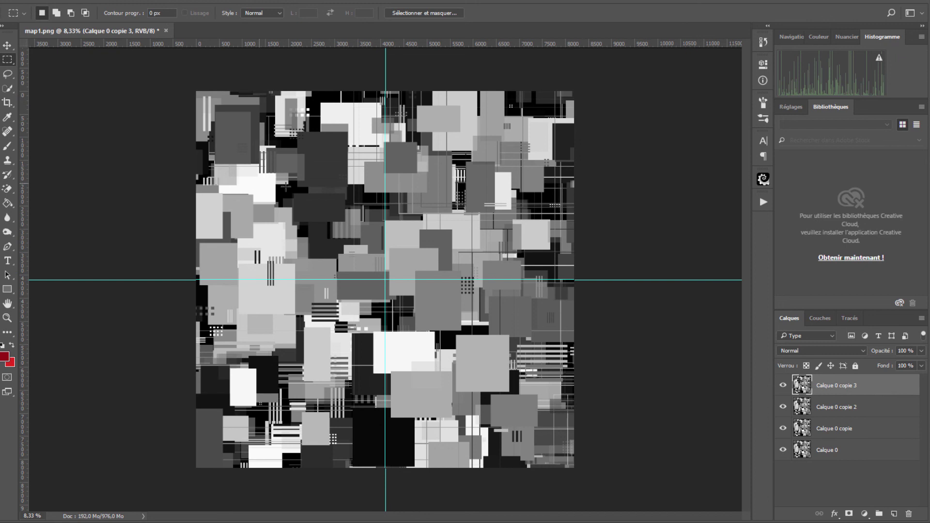
click(8, 45)
Step: Shift the top layer copy into the upper-left quarter, hiding the other layers to check it
drag(468, 363, 289, 183)
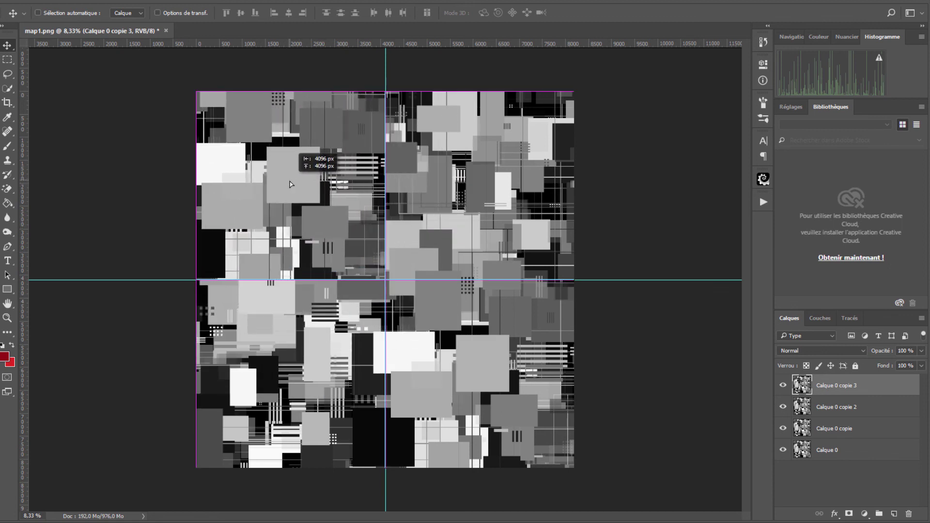
drag(290, 184, 295, 185)
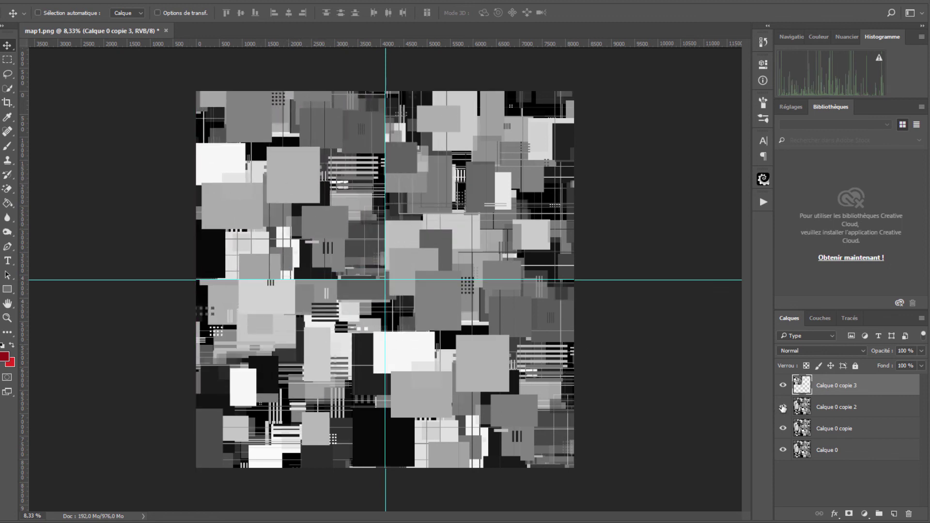
drag(784, 416, 784, 438)
click(782, 451)
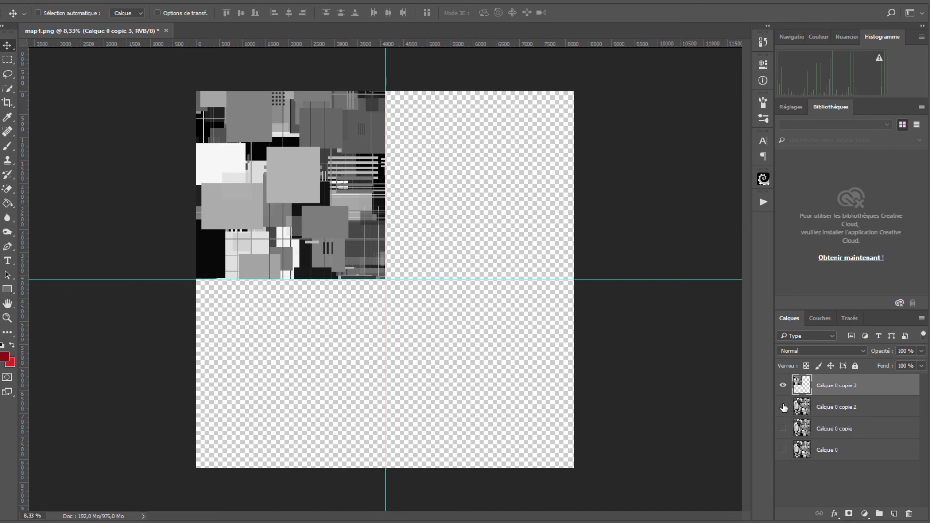
click(783, 406)
click(850, 413)
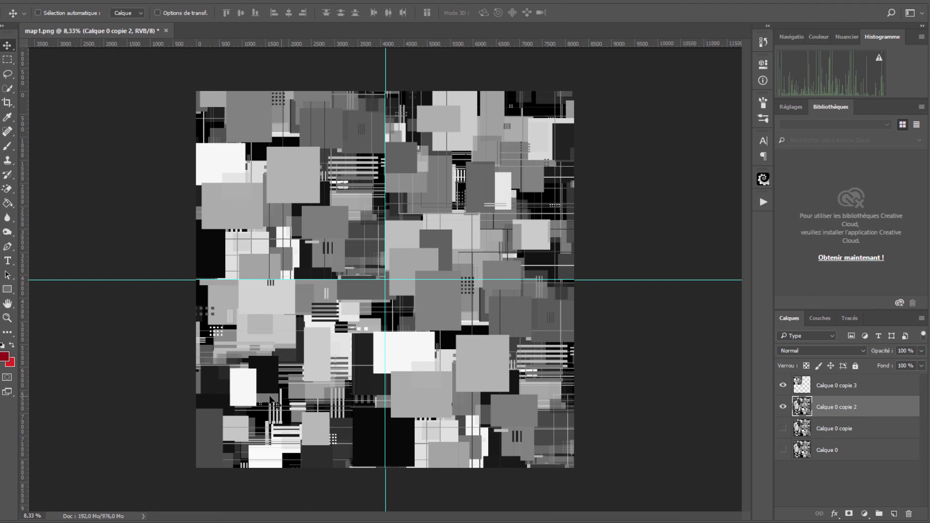
Step: Move Calque 0 copie 2, Calque 0 copie and Calque 0 into the upper-right, lower-left and lower-right quarters
drag(263, 410, 450, 222)
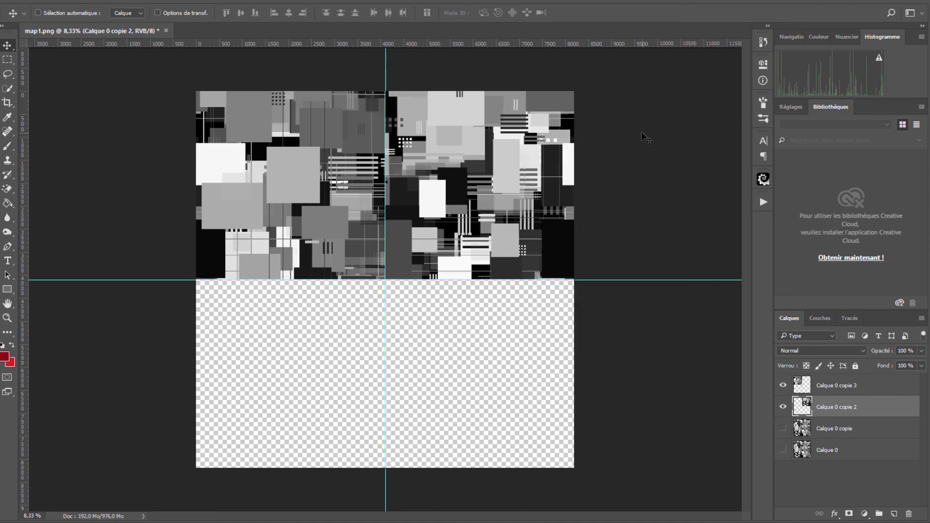
click(824, 428)
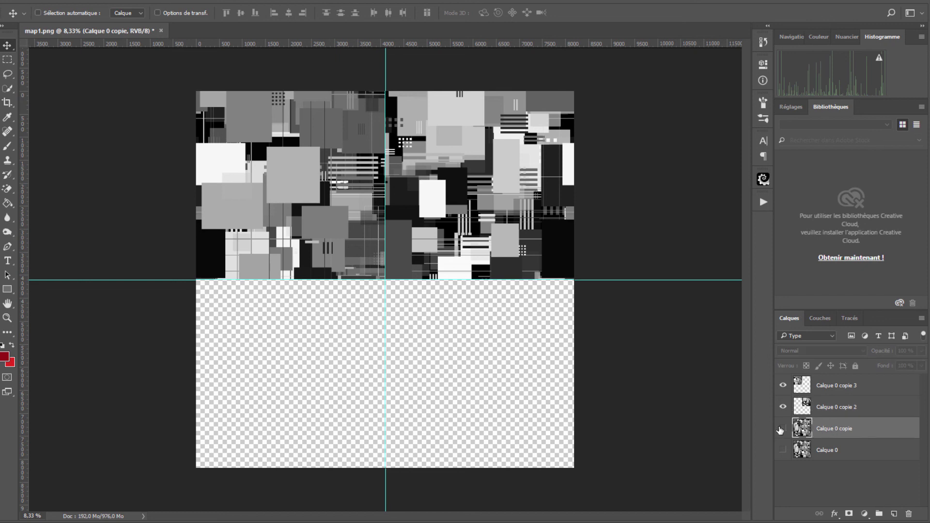
click(783, 429)
drag(504, 166, 328, 353)
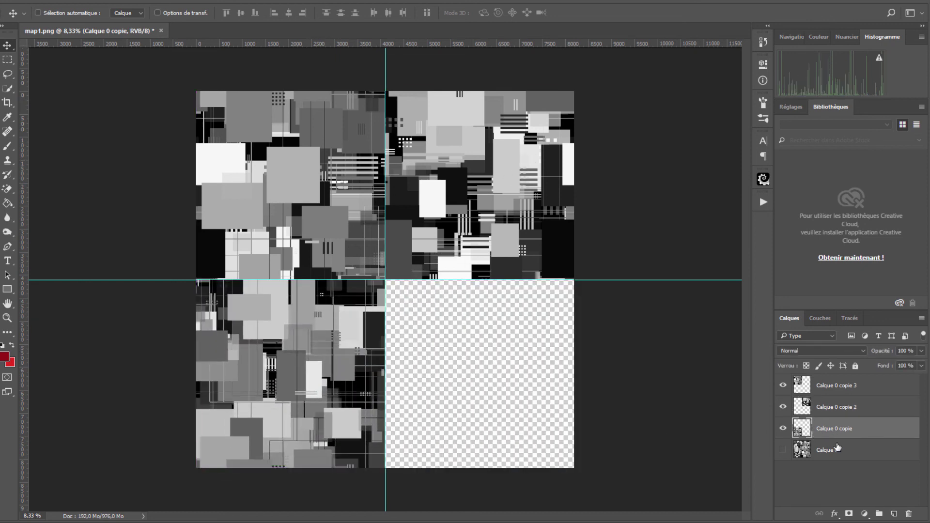
click(843, 450)
click(783, 450)
mouse_move(230, 115)
mouse_down()
mouse_move(422, 359)
mouse_move(442, 321)
mouse_up()
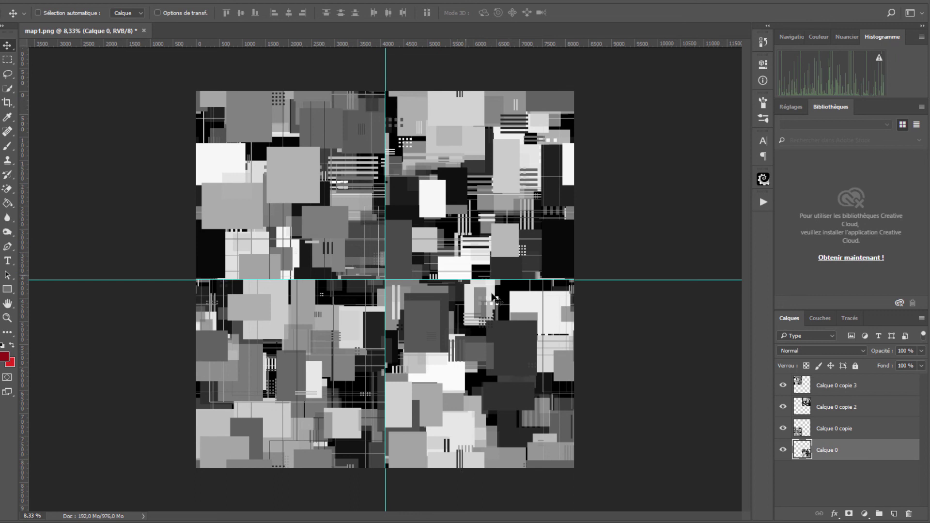
click(41, 1)
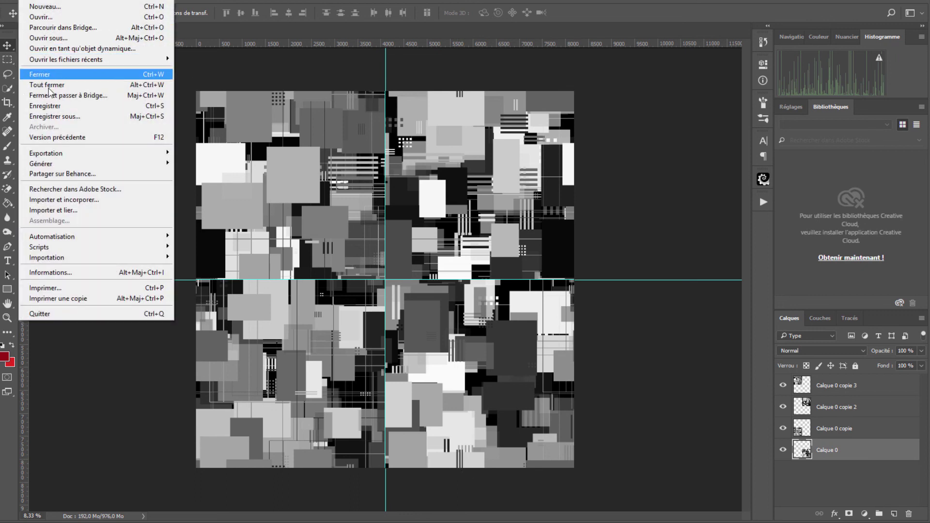
Step: Cancel the Save As and set up the Ellipse tool with a black fill
click(73, 115)
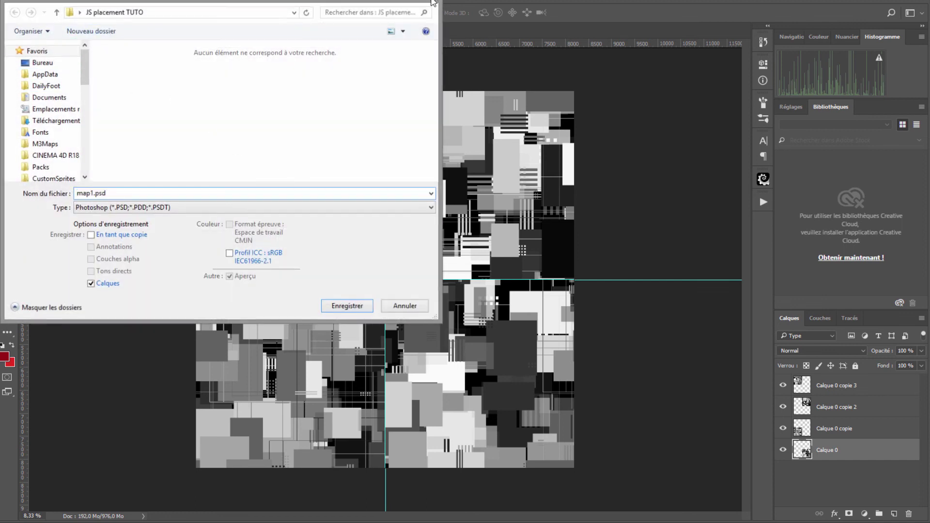
click(436, 3)
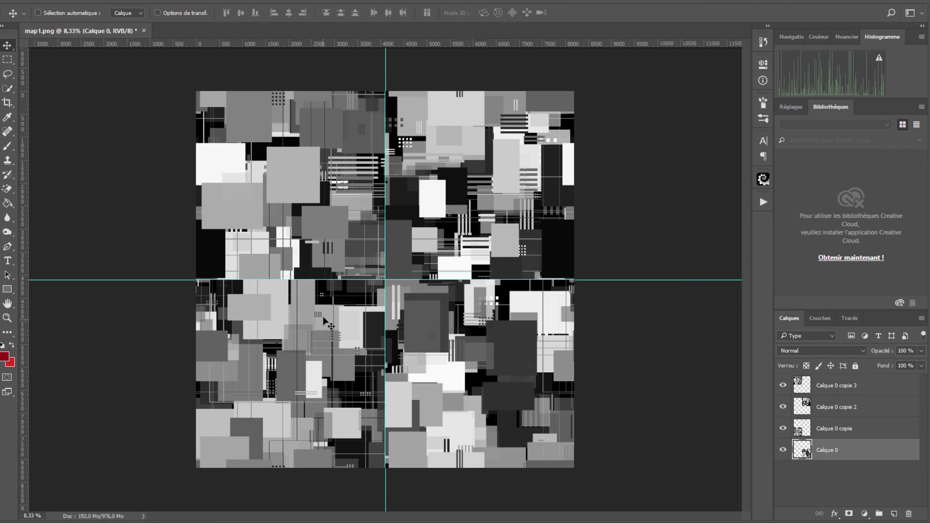
click(8, 289)
click(67, 310)
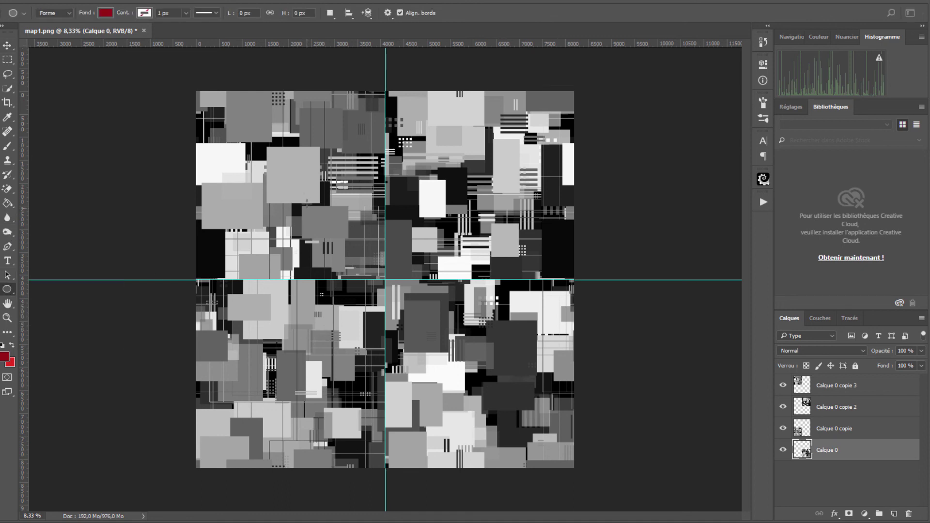
click(106, 13)
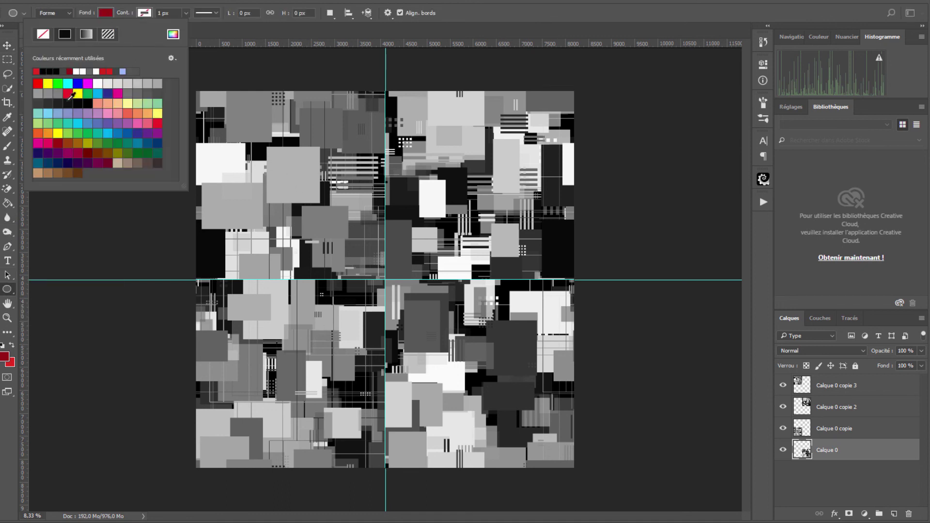
click(91, 101)
Step: Draw a black test ellipse, raise its layer to the top, then delete it
drag(268, 191, 357, 267)
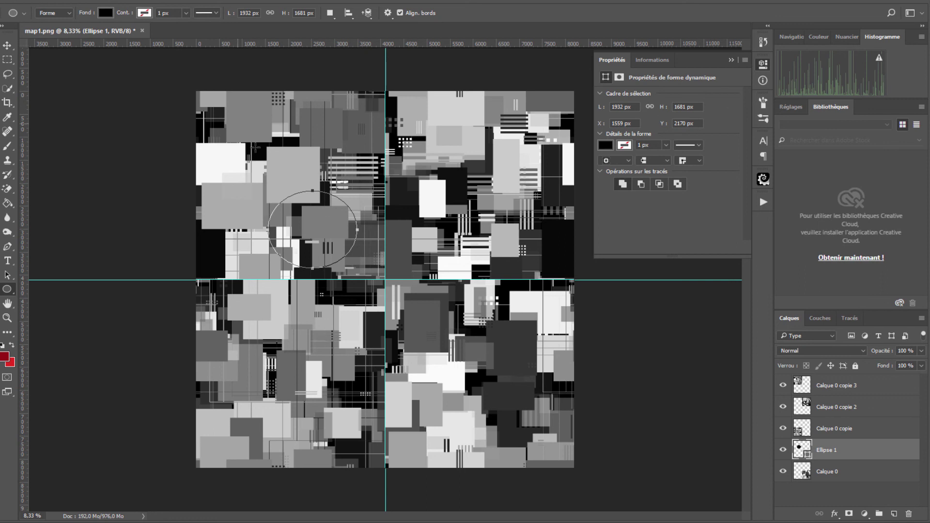
drag(881, 451, 866, 382)
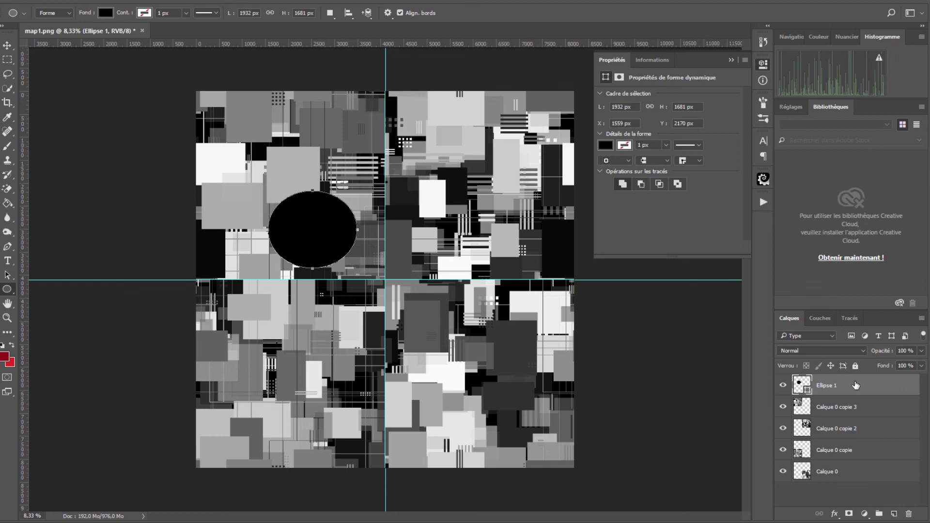
key(Delete)
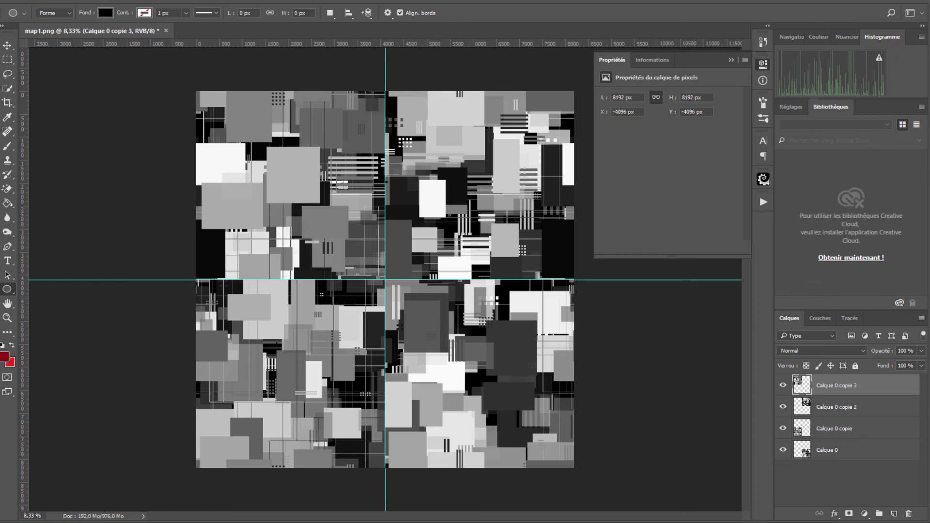
Step: Save the tiled image as PNG map1.png, overwriting the existing file
click(10, 2)
click(61, 113)
click(150, 209)
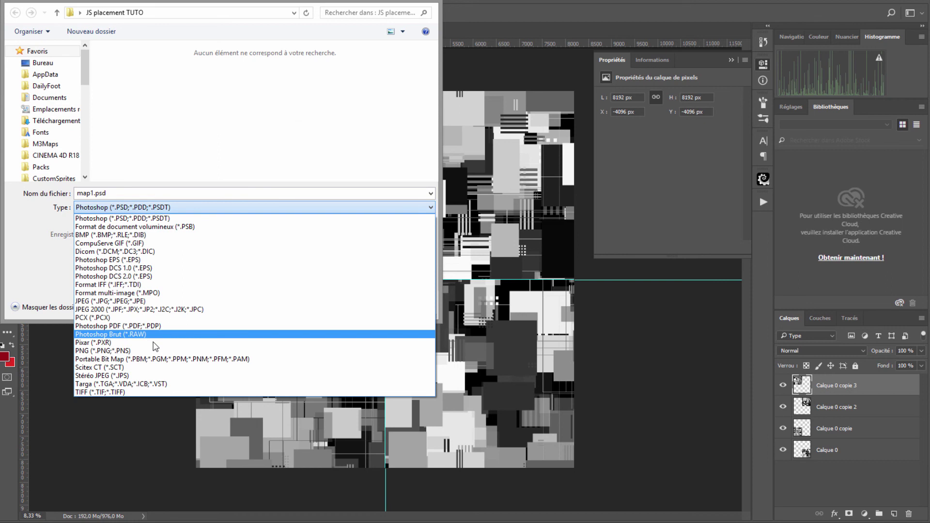
click(155, 351)
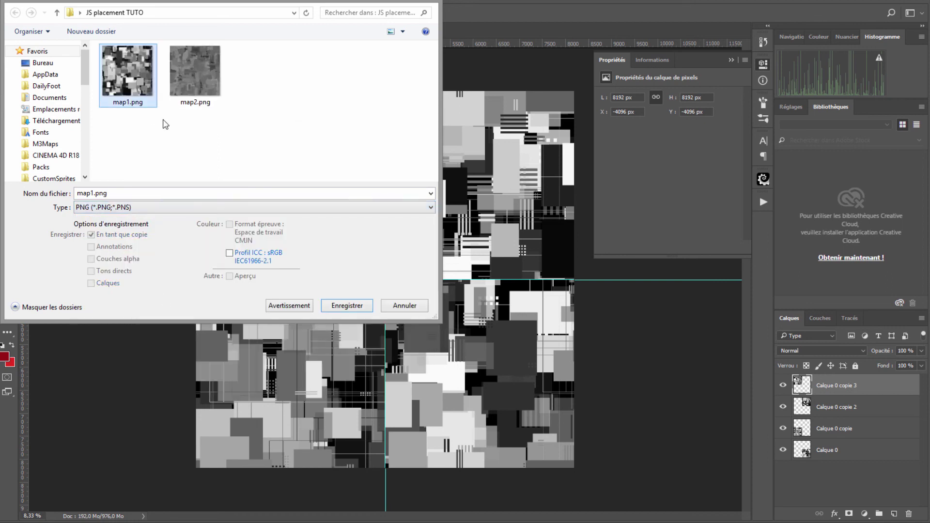
click(342, 306)
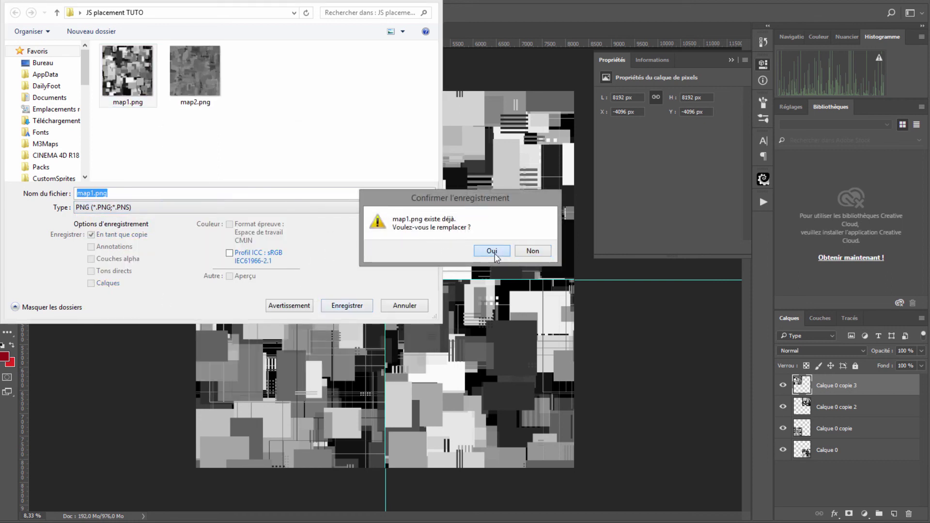
click(491, 250)
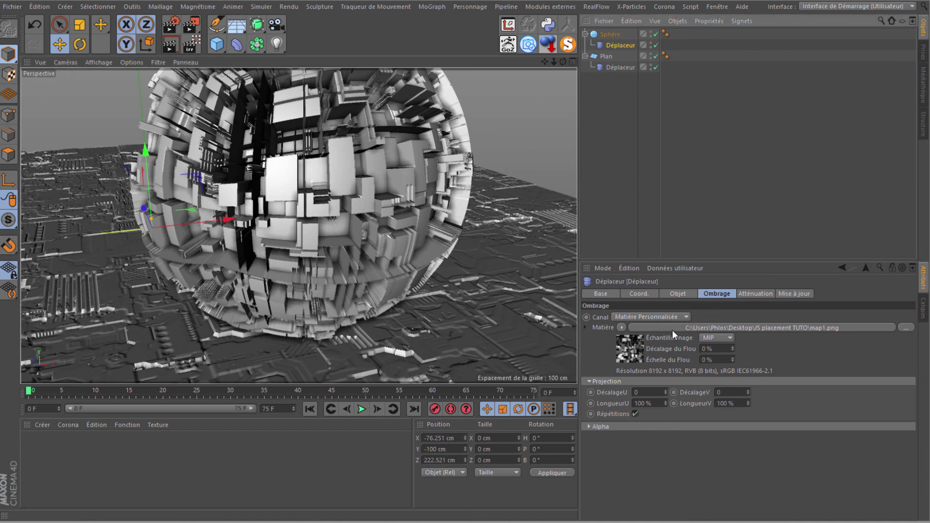
Step: Open the displacer's map1 Bitmap shader and orbit close to inspect the refreshed sphere
click(635, 350)
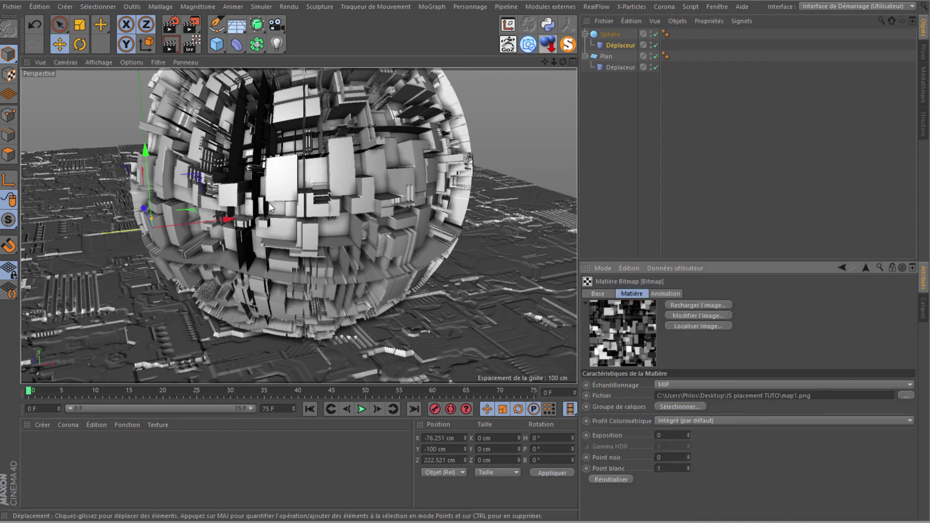
drag(561, 61, 268, 213)
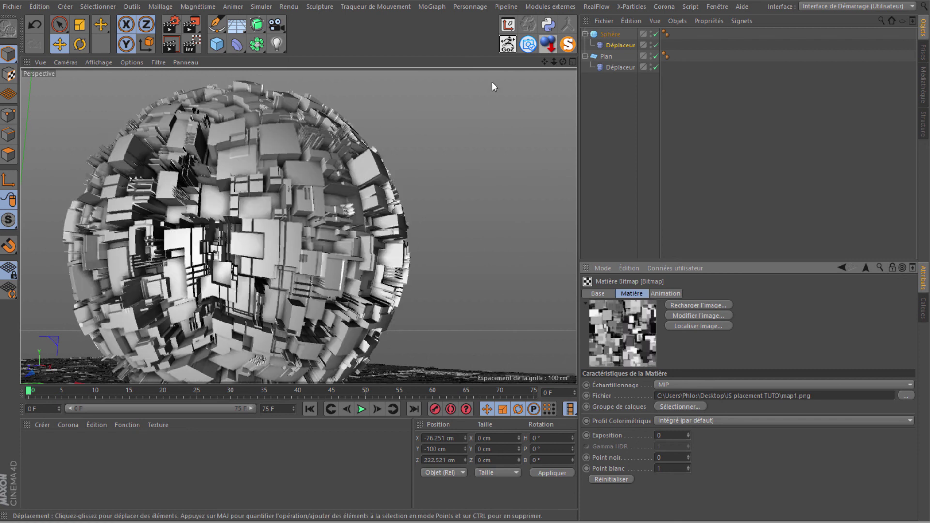
alt+drag(460, 248, 465, 245)
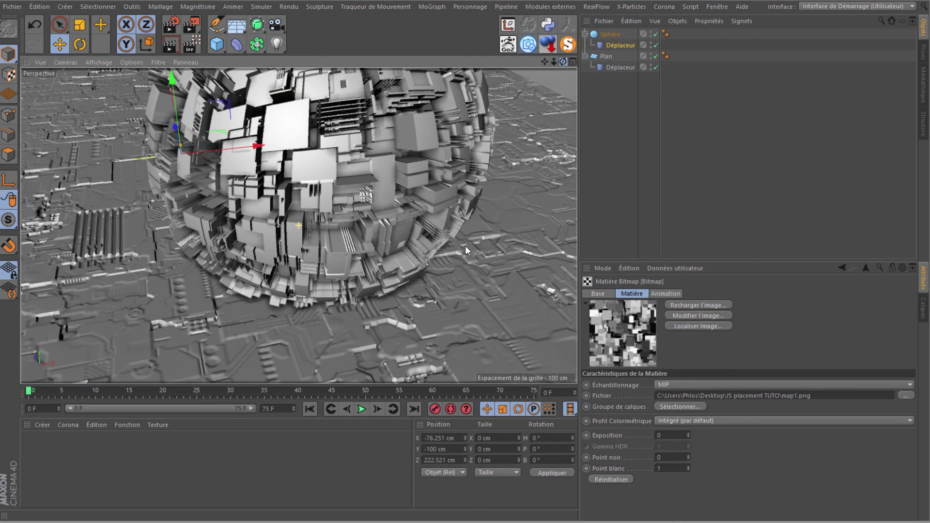
mouse_move(547, 60)
mouse_down()
mouse_move(580, 60)
mouse_move(464, 247)
mouse_move(433, 185)
mouse_up()
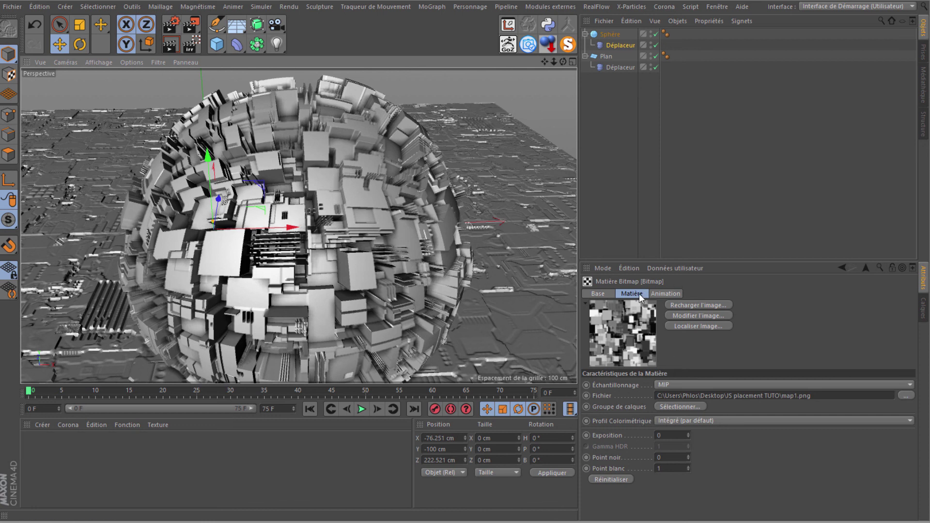
Step: Set the sphere's Déplaceur projection LongueurU and LongueurV to 200 % so map1 tiles larger
click(617, 45)
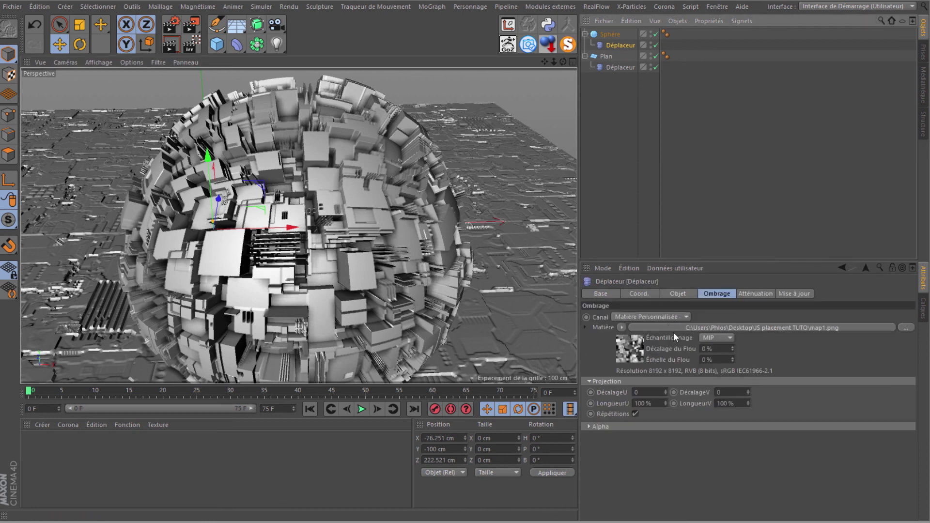
click(713, 294)
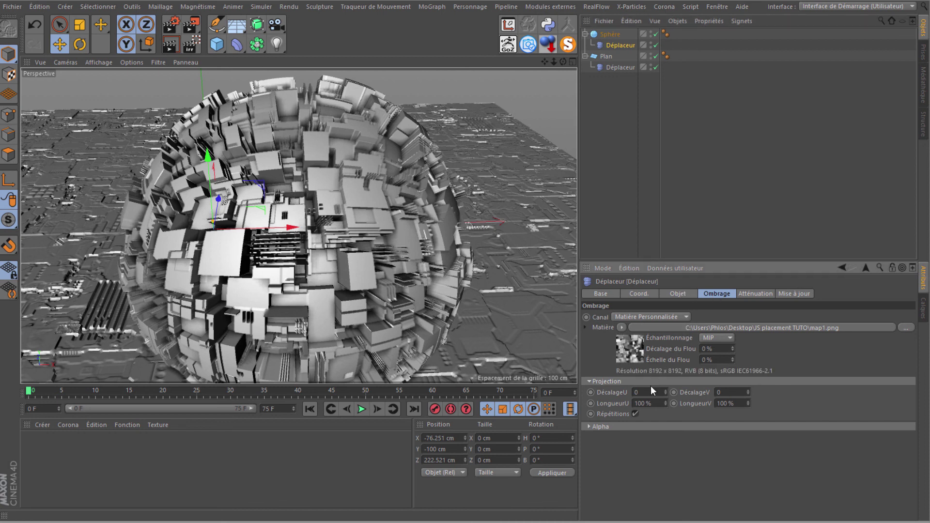
click(661, 403)
key(Tab)
text(20)
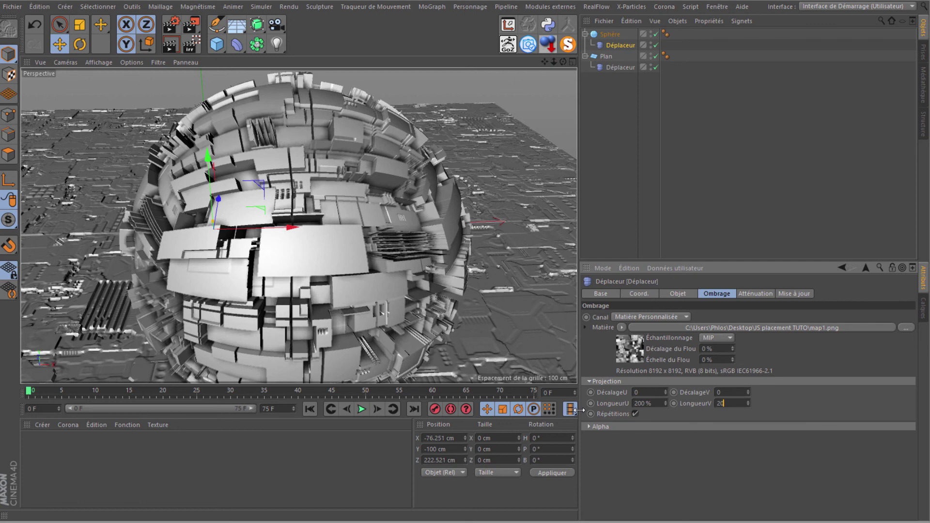
key(Return)
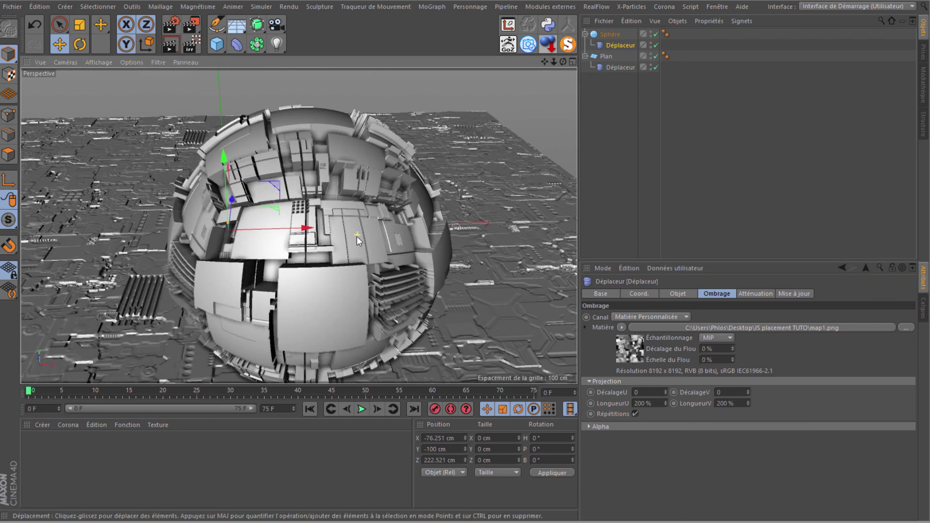
drag(544, 63, 465, 245)
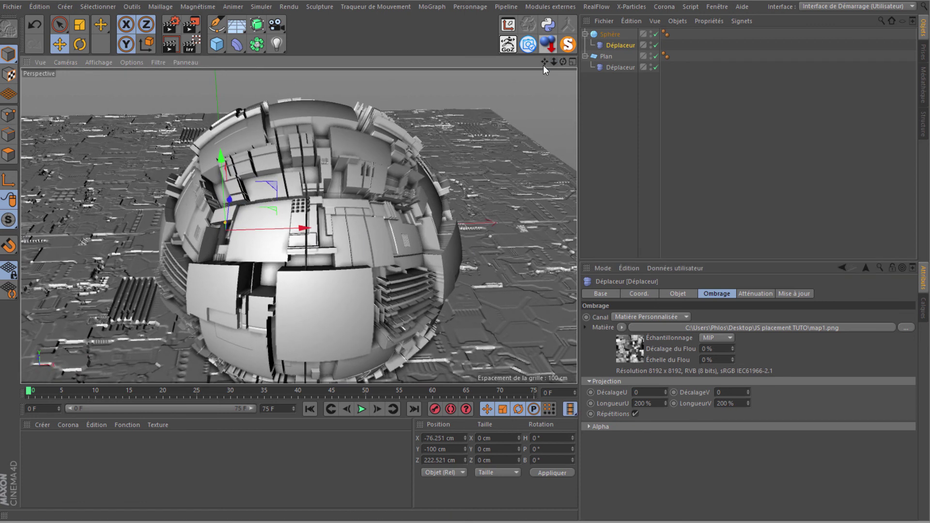
drag(544, 63, 466, 248)
mouse_move(562, 62)
mouse_down()
mouse_move(467, 244)
mouse_move(448, 243)
mouse_move(467, 245)
mouse_move(255, 282)
mouse_up()
Step: Add a new Sphère primitive to the scene
click(222, 46)
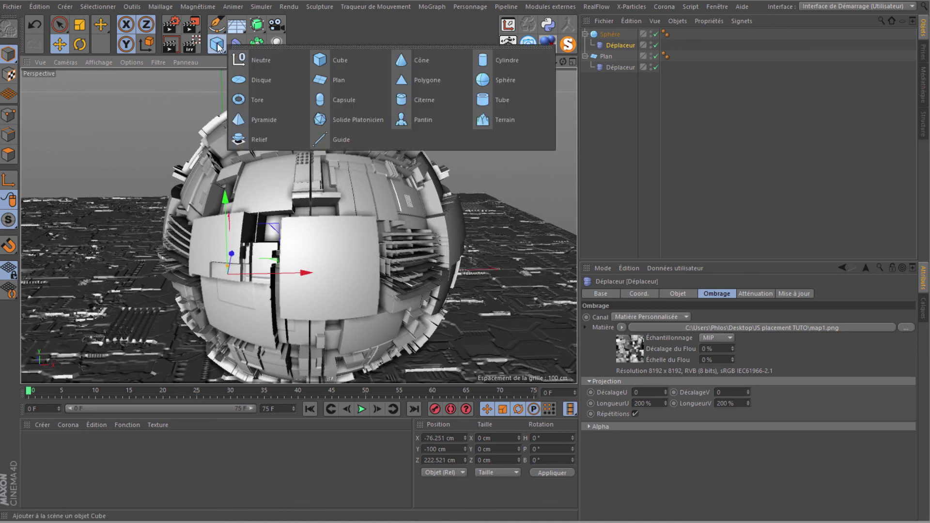
click(499, 79)
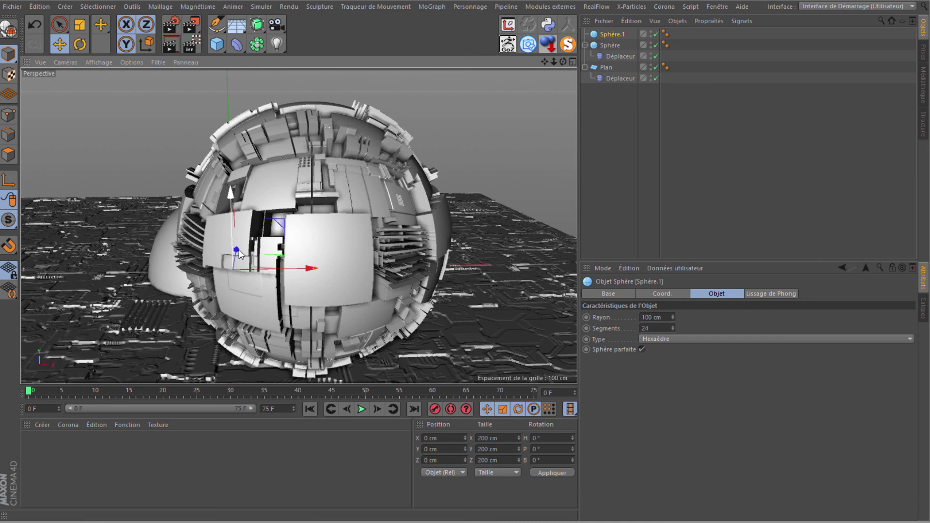
mouse_move(237, 249)
mouse_down()
mouse_move(204, 356)
mouse_move(202, 328)
mouse_up()
scroll(202, 329, down, 3)
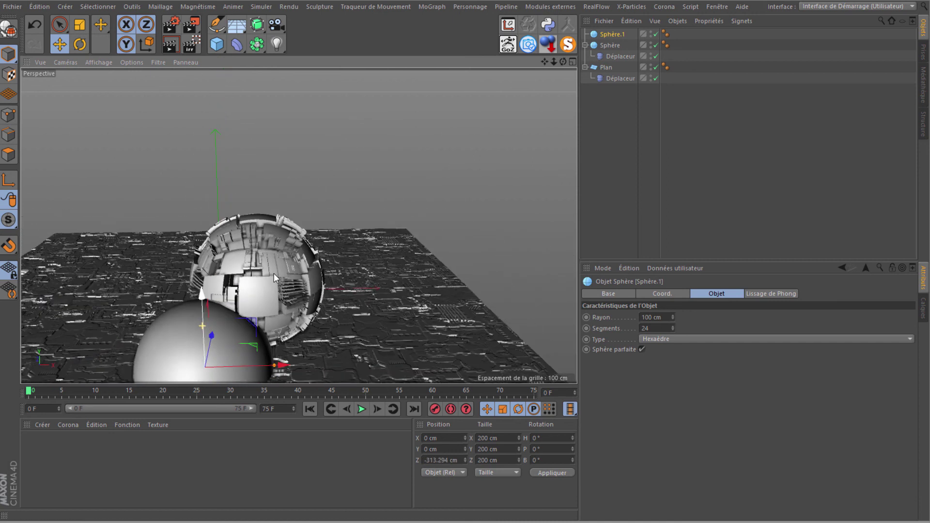
drag(545, 63, 472, 235)
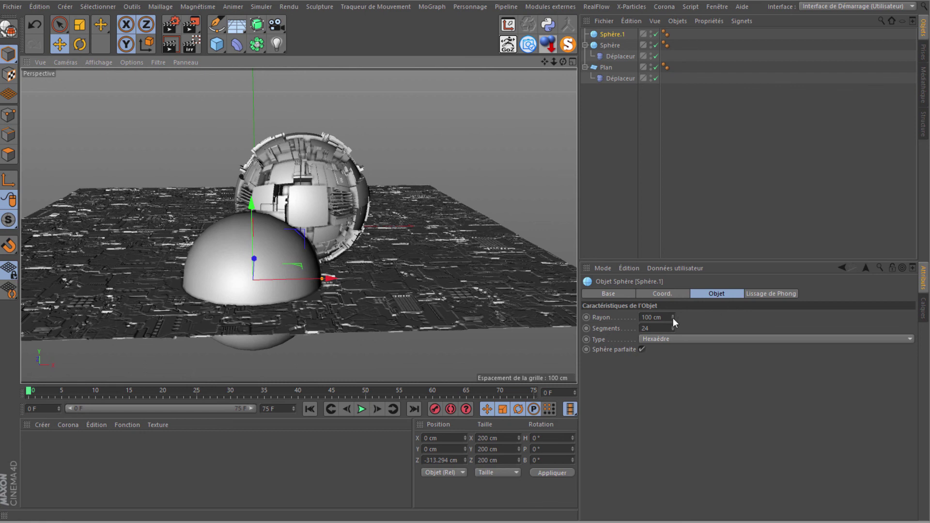
Step: Set the new sphere's radius to 50 cm and place it on the plane before the large sphere
drag(672, 317, 661, 322)
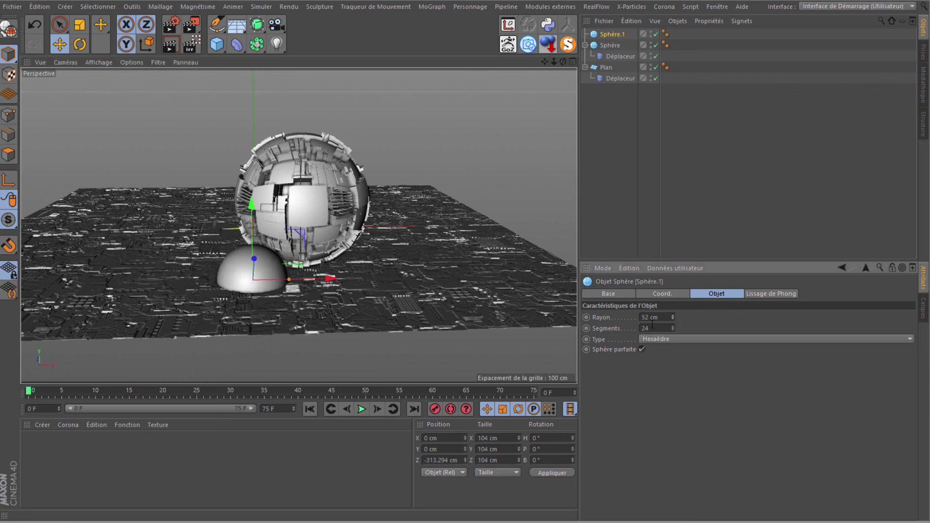
text(50)
key(Return)
drag(251, 204, 253, 170)
drag(325, 246, 348, 247)
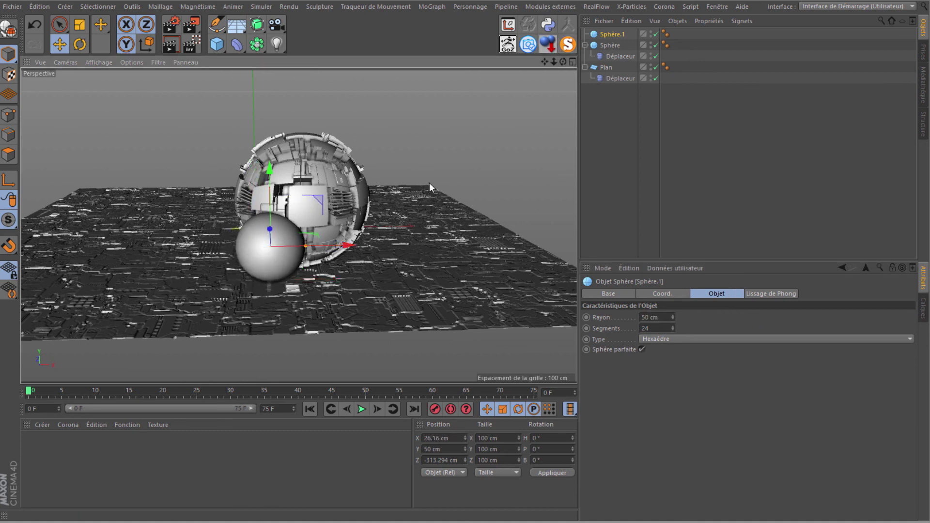
mouse_move(562, 61)
mouse_down()
mouse_move(468, 246)
mouse_move(333, 158)
mouse_up()
drag(229, 246, 286, 272)
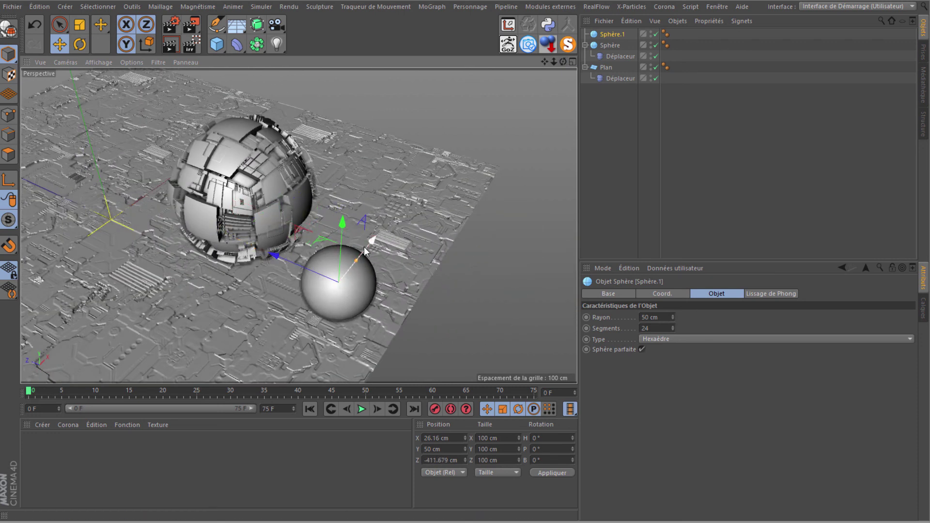
drag(356, 245, 334, 271)
drag(563, 62, 429, 193)
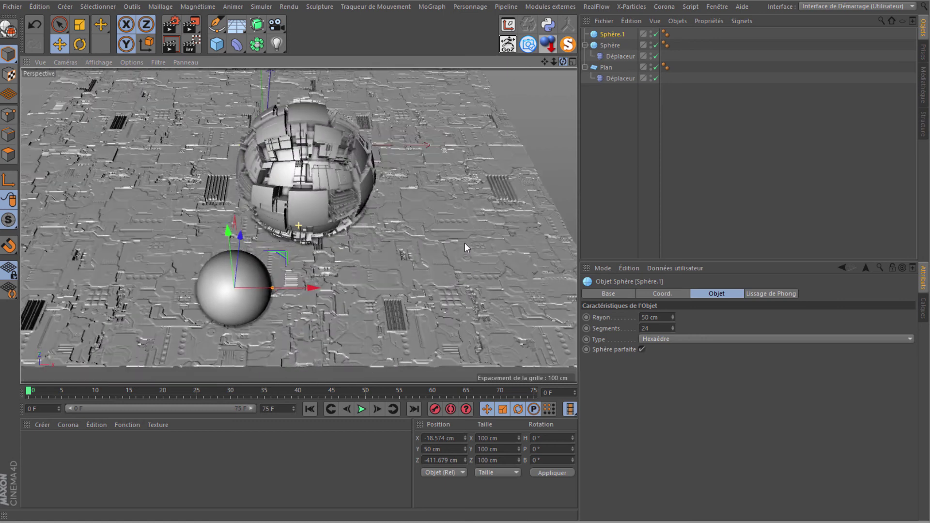
Step: Duplicate the small sphere to its right and adjust both small spheres along Z
ctrl+drag(303, 280, 446, 281)
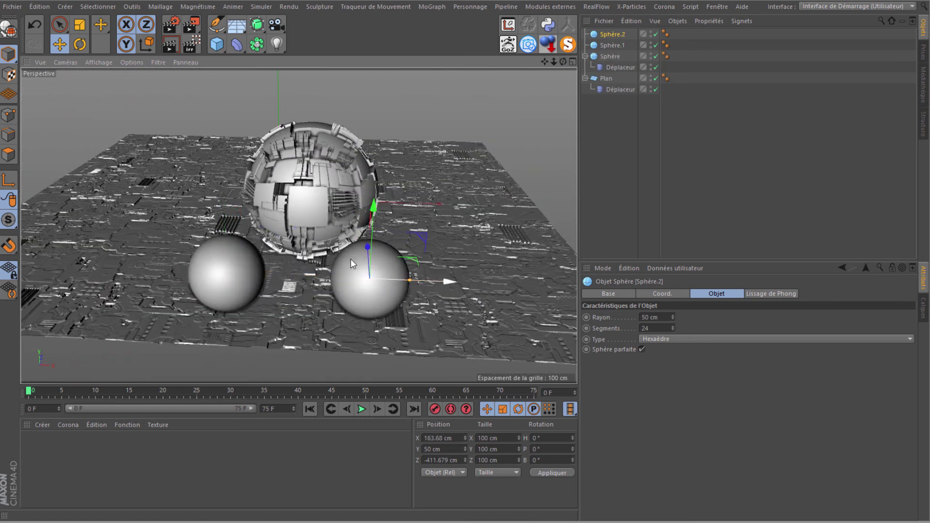
drag(562, 67, 467, 245)
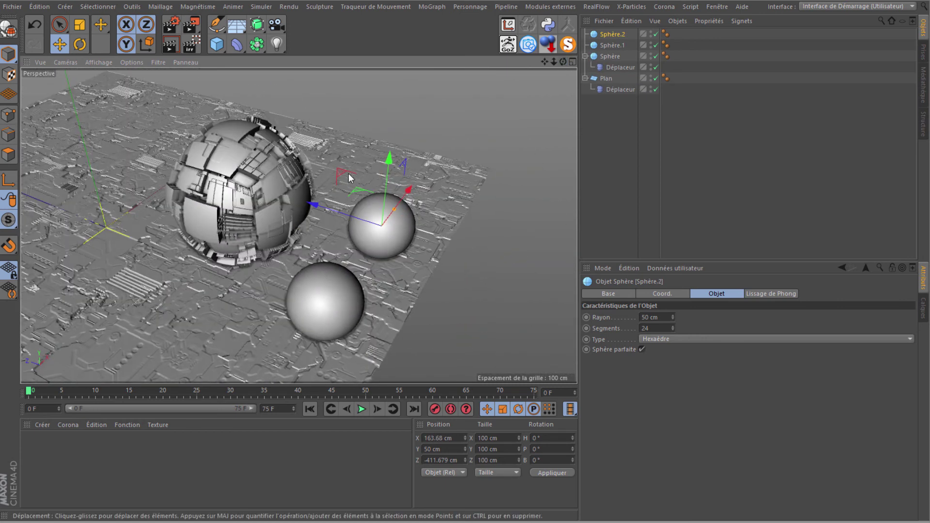
drag(336, 214, 308, 209)
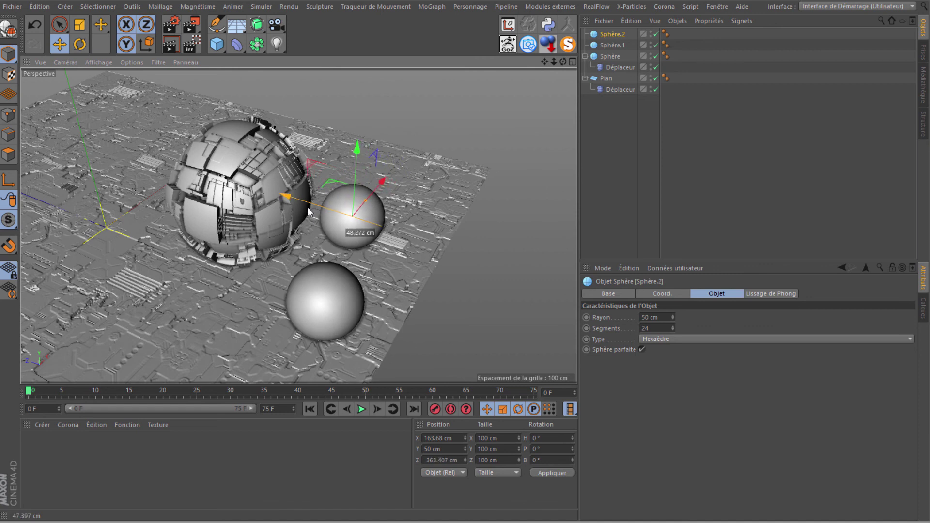
click(322, 316)
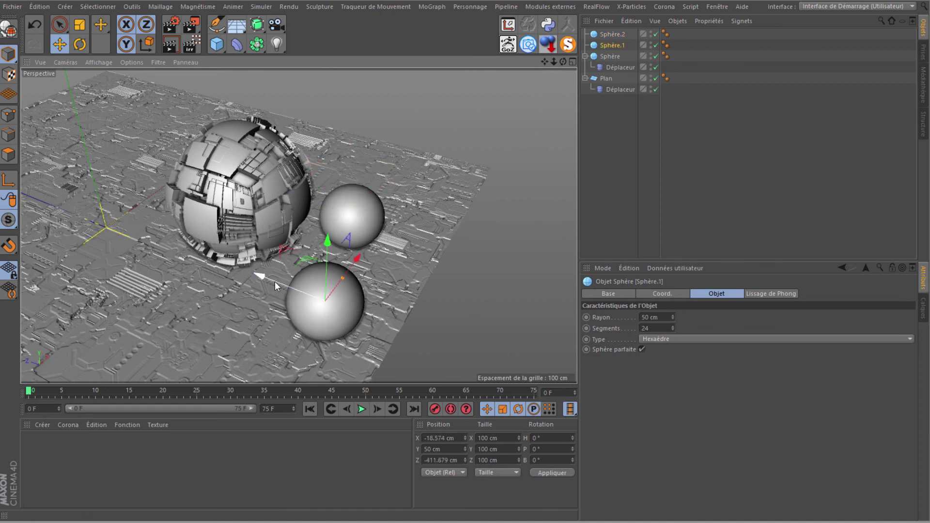
drag(269, 289, 313, 295)
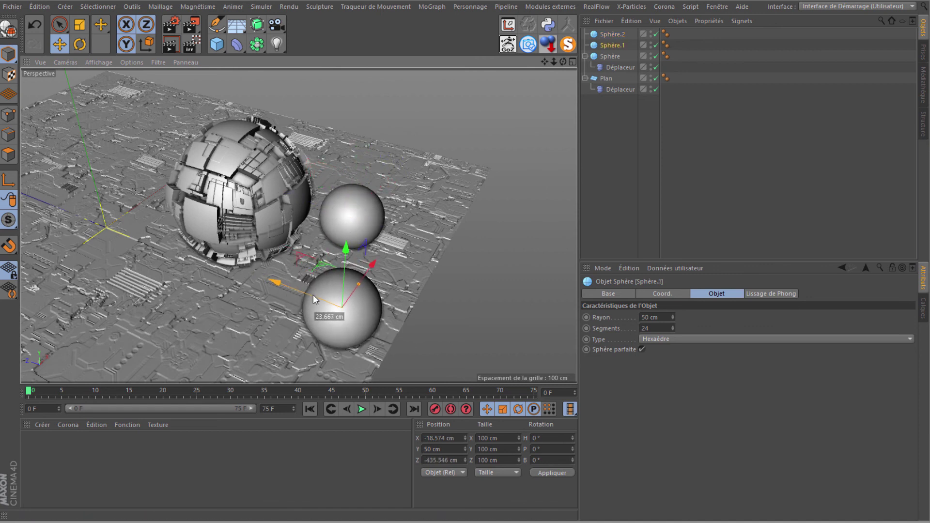
Step: Move all three spheres together along the Z axis toward the plane's front
click(611, 35)
shift+click(615, 68)
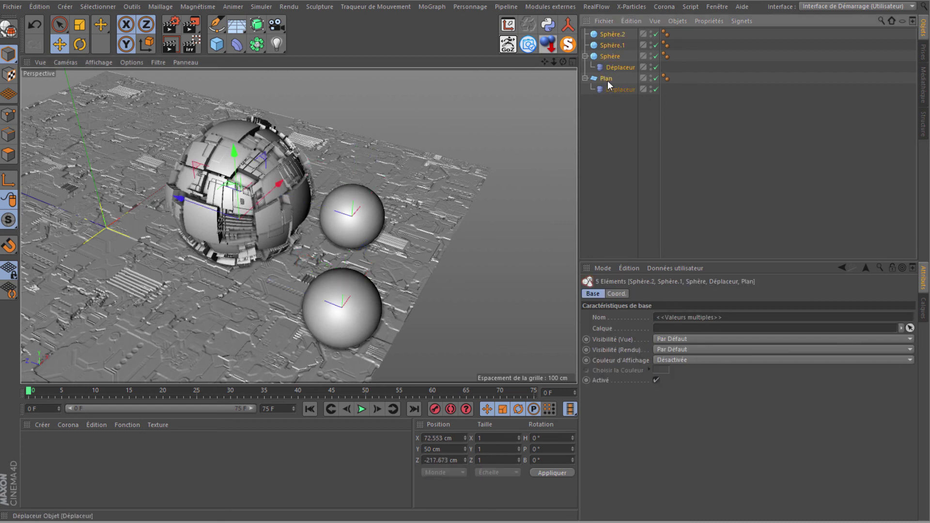
drag(184, 202, 159, 198)
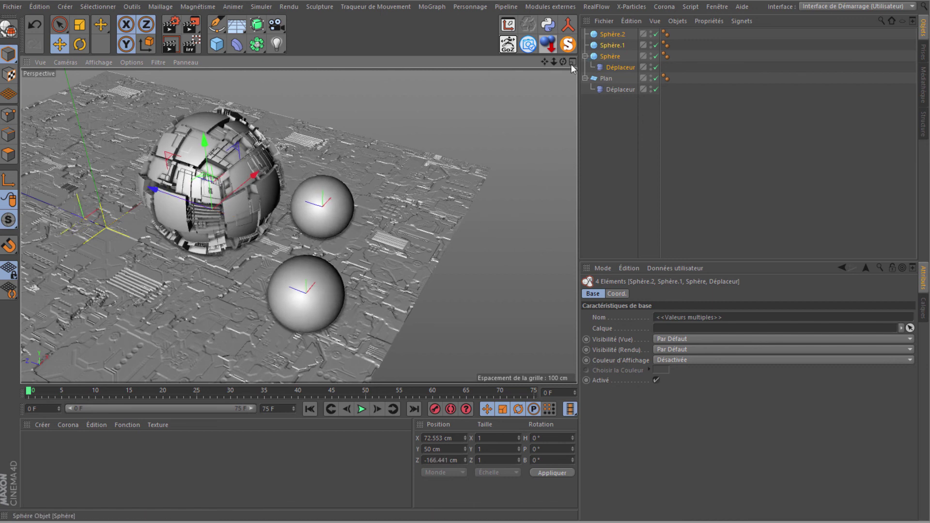
alt+drag(461, 245, 472, 244)
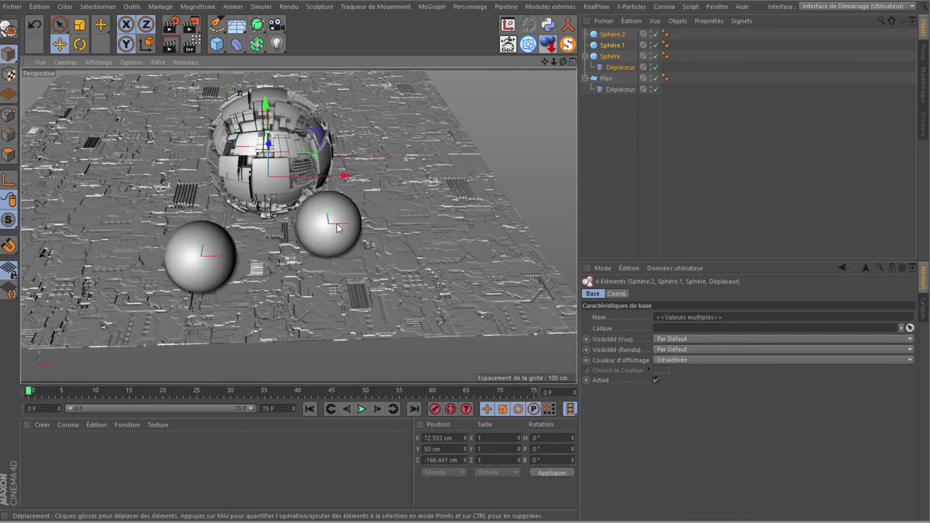
click(612, 35)
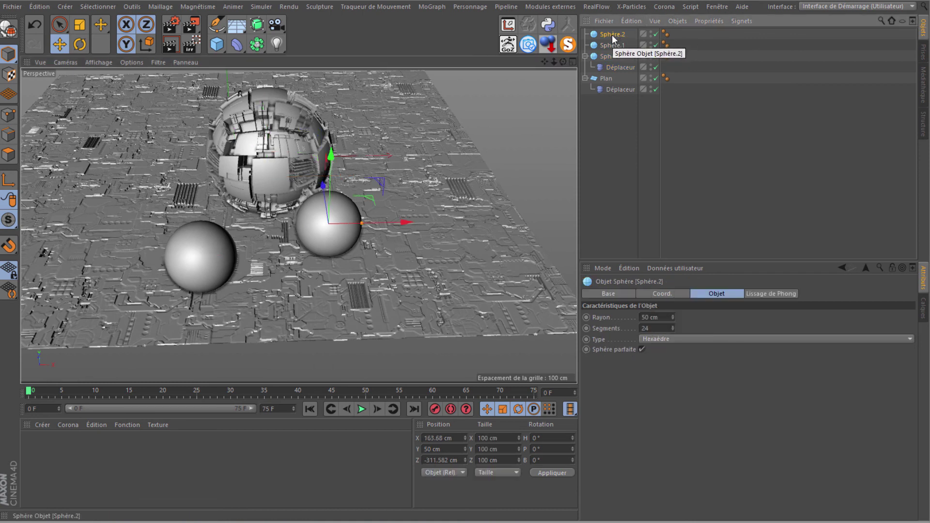
Step: Reorder the Object Manager with Plan first, then the displaced Sphère, Sphère.1 and Sphère.2
drag(614, 38, 609, 127)
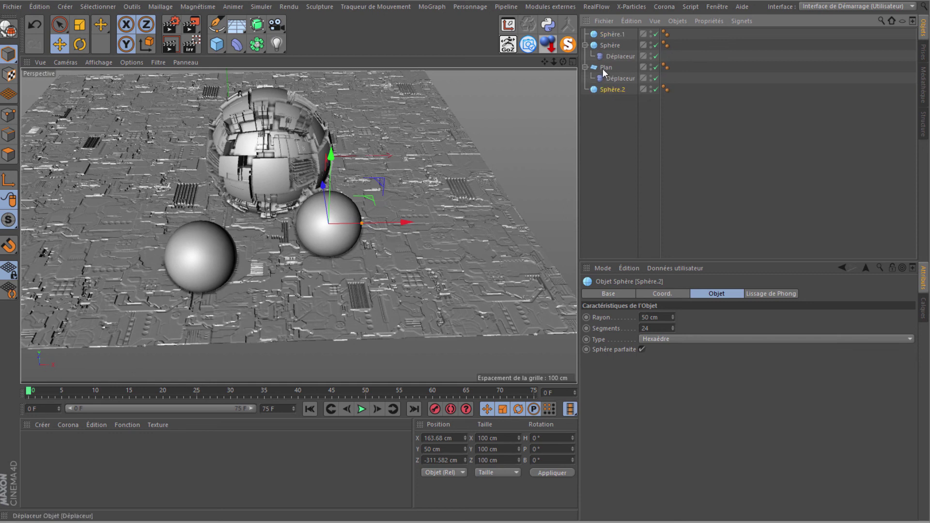
drag(607, 70, 611, 32)
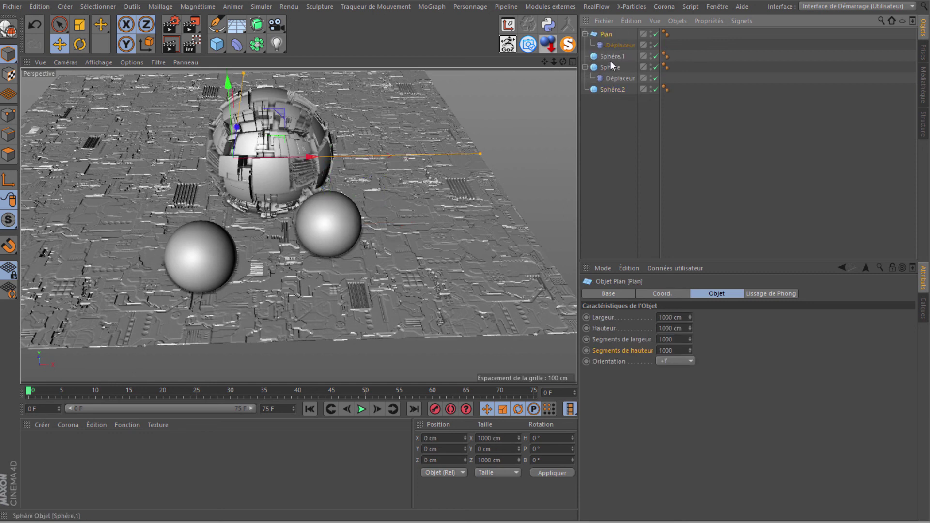
drag(609, 70, 609, 58)
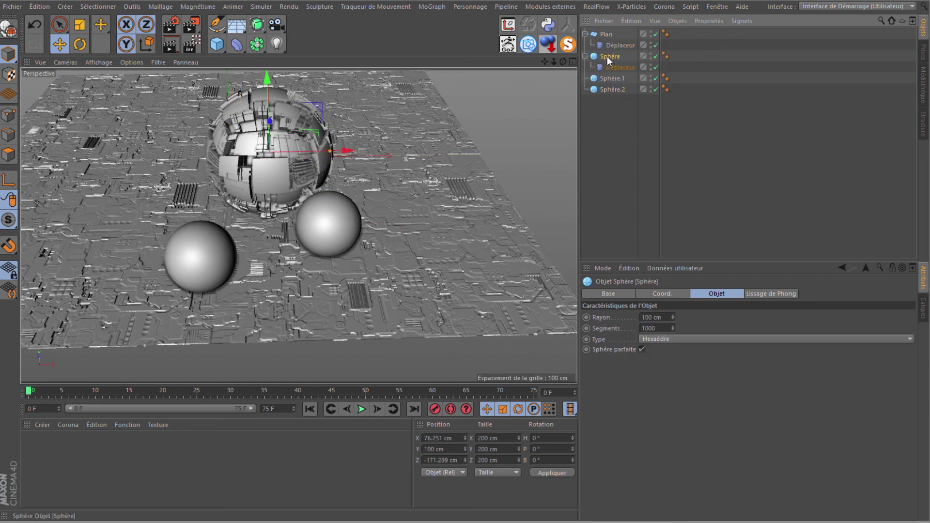
Step: Rename the spheres Grosse sphere, petite sphere 1 and petite sphere 2
double_click(609, 57)
text(G)
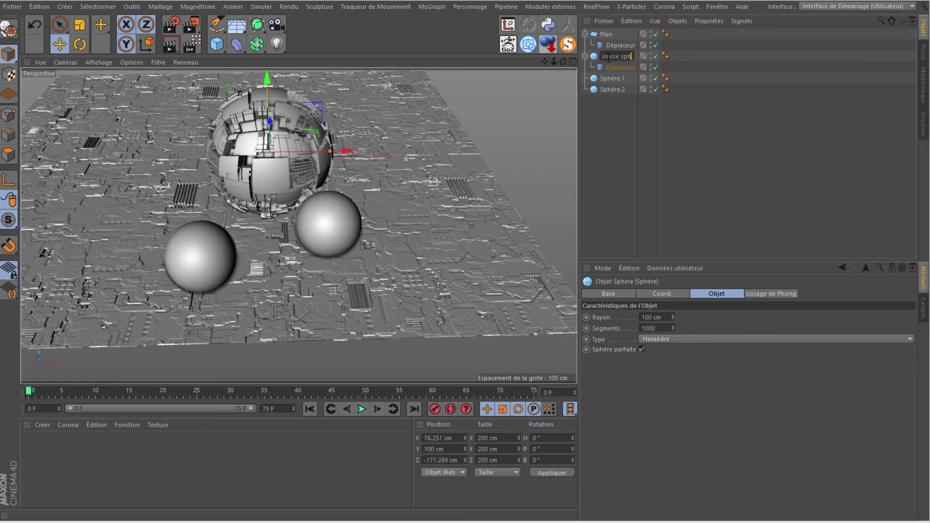
key(Return)
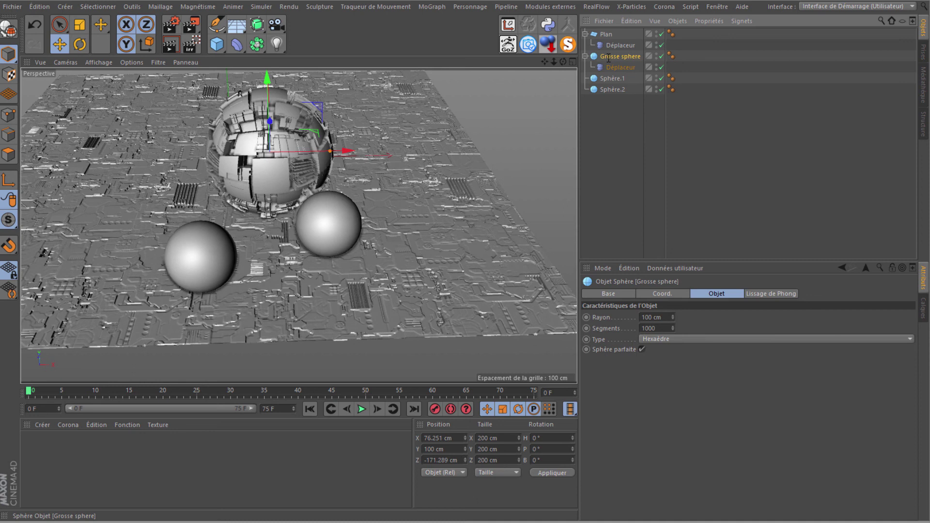
double_click(607, 79)
text(pher)
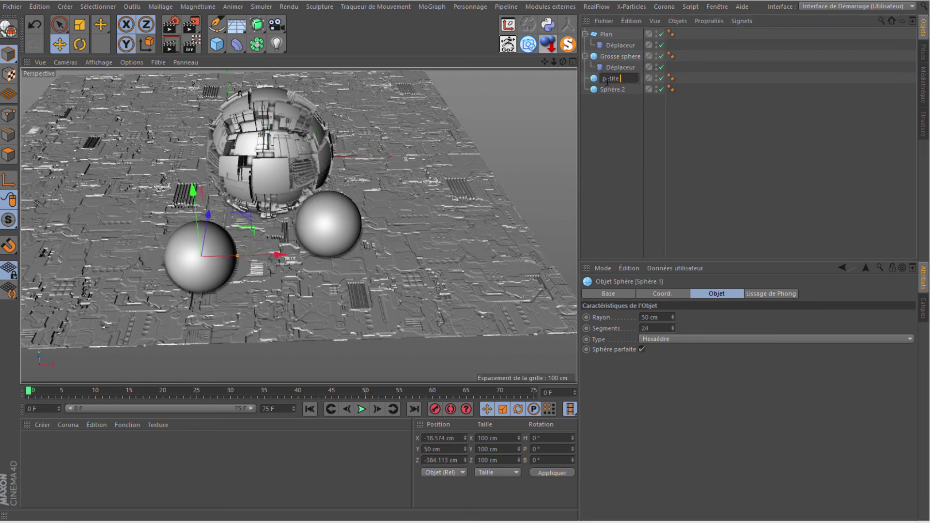
text(e 1)
key(Return)
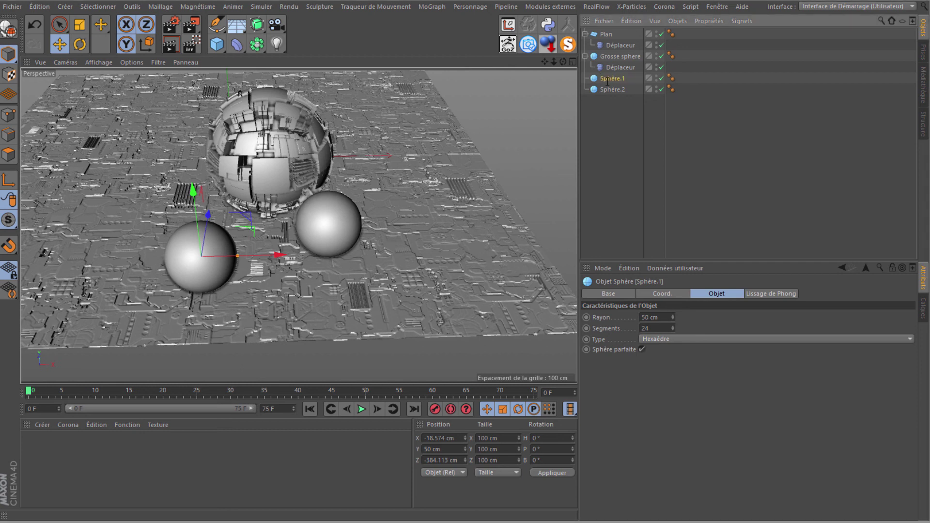
double_click(606, 89)
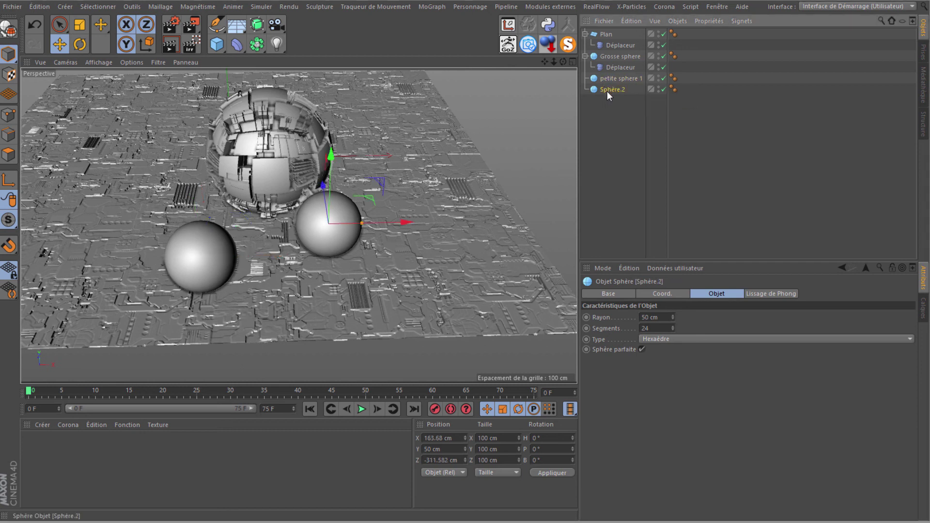
key(BackSpace)
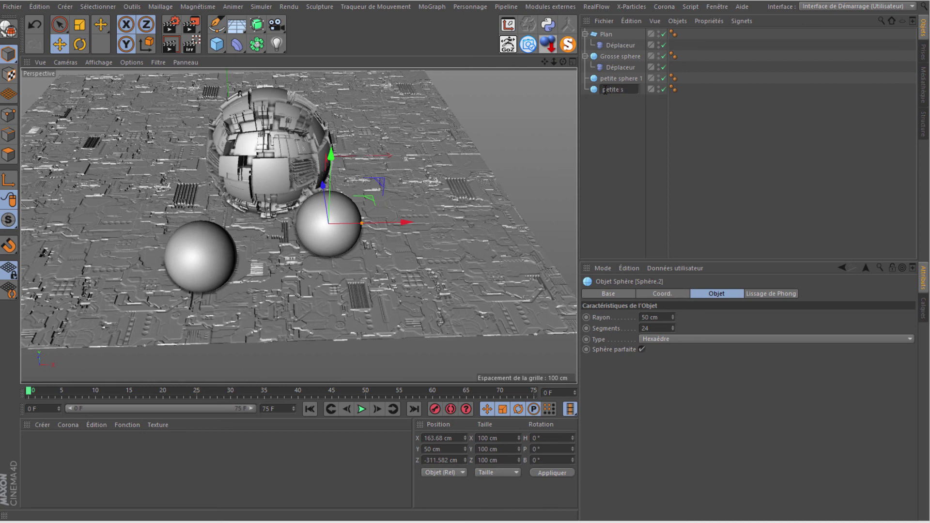
text(2)
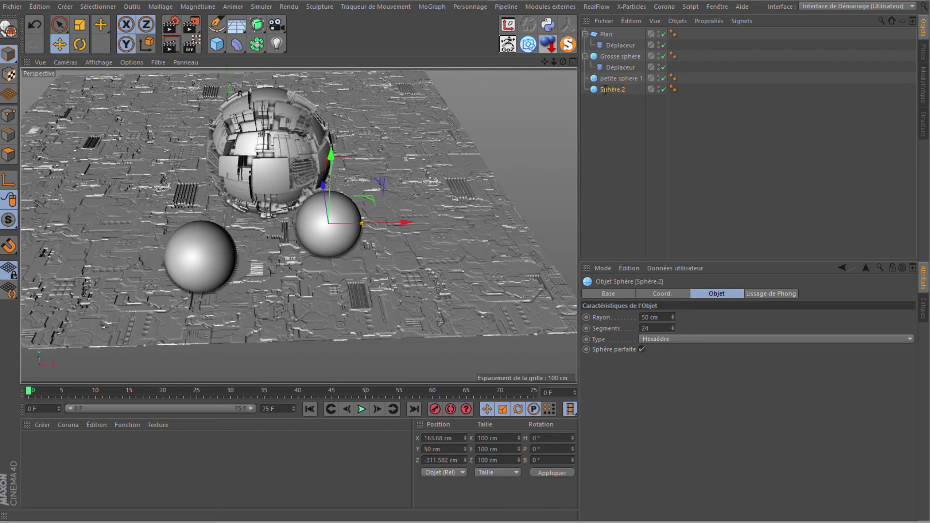
key(Return)
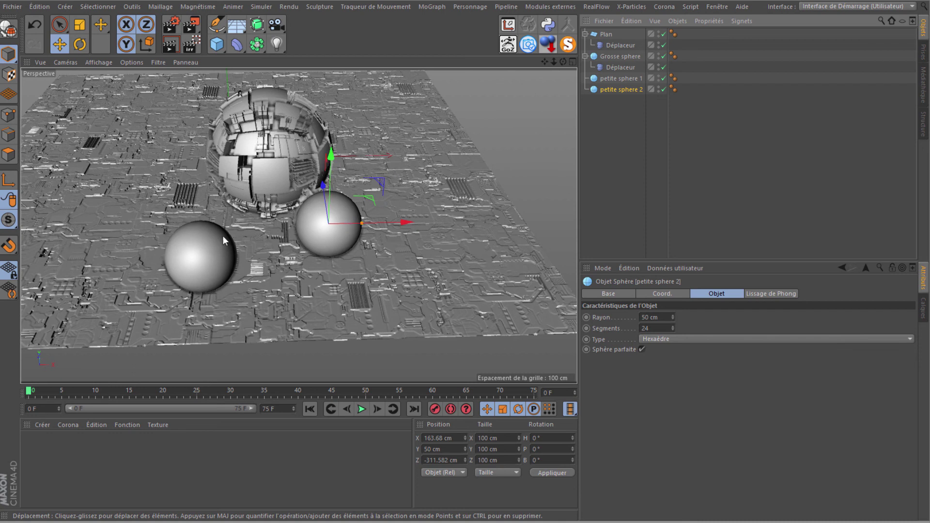
Step: Nudge petite sphere 1 along X and set petite sphere 2's segments to 1000
click(189, 255)
mouse_move(265, 261)
mouse_down()
mouse_move(280, 260)
mouse_move(274, 250)
mouse_up()
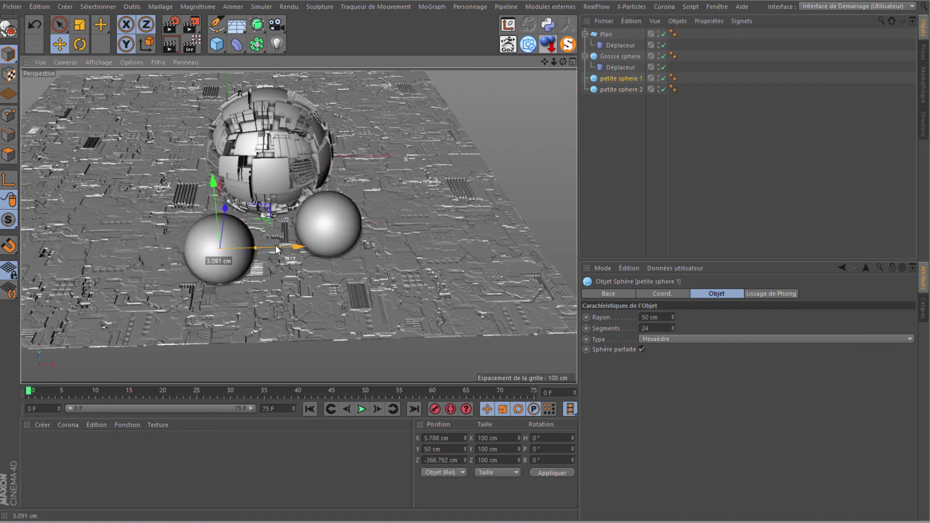
click(332, 223)
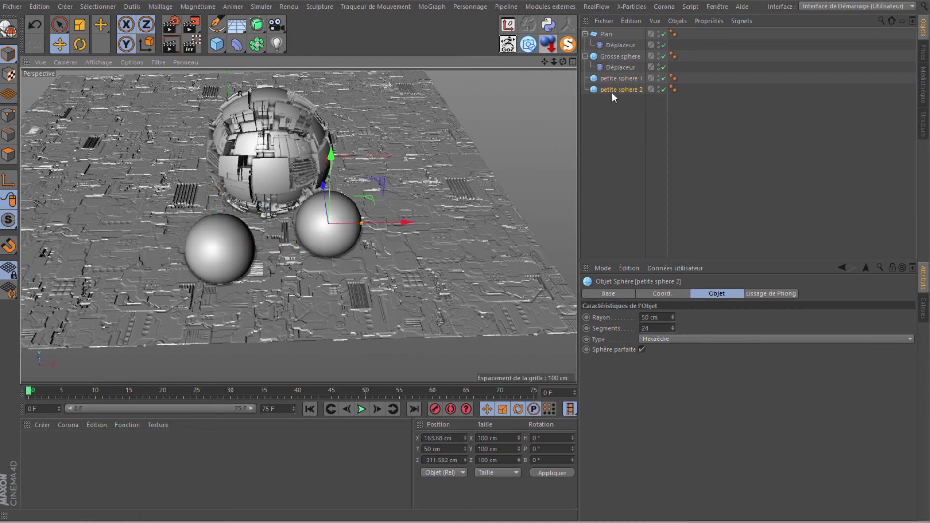
double_click(651, 328)
text(1000)
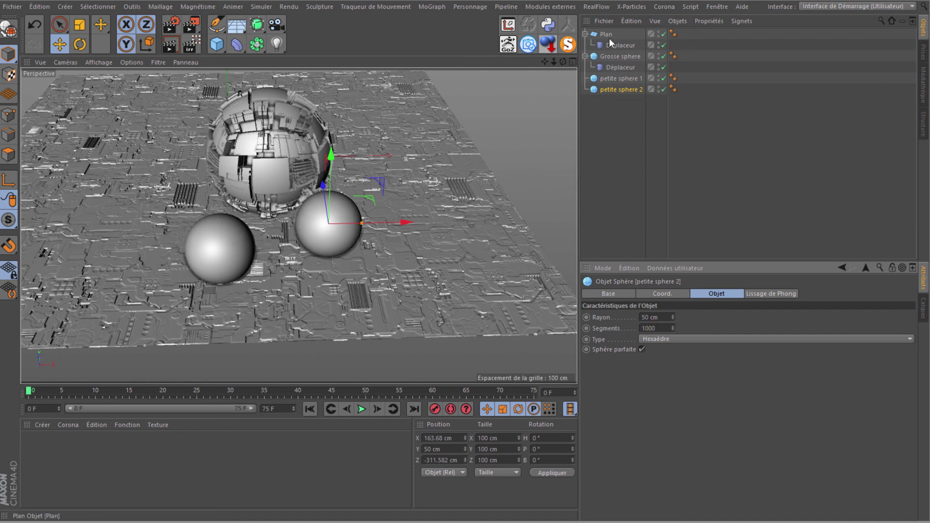
Step: Copy the Déplaceur onto petite sphere 2 and switch its image to map2.png
click(613, 68)
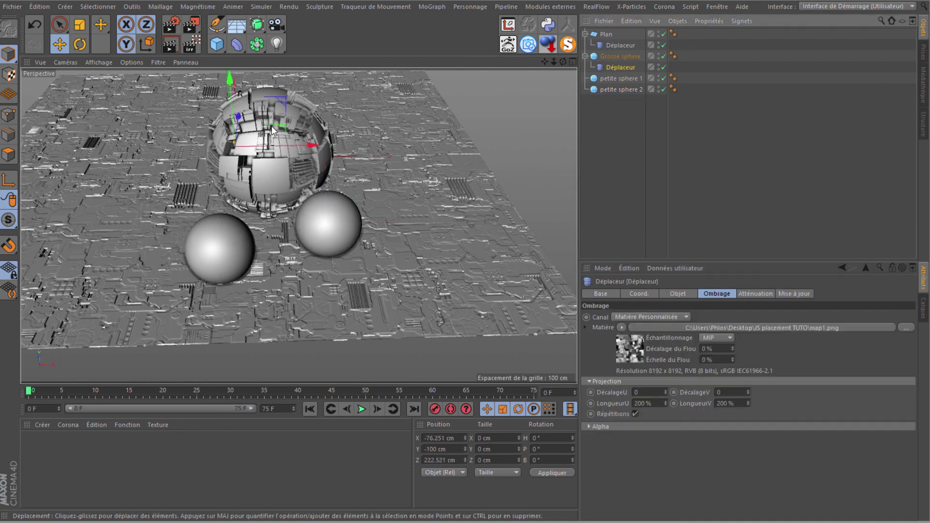
mouse_move(611, 70)
mouse_down()
mouse_move(618, 94)
mouse_move(612, 57)
mouse_up()
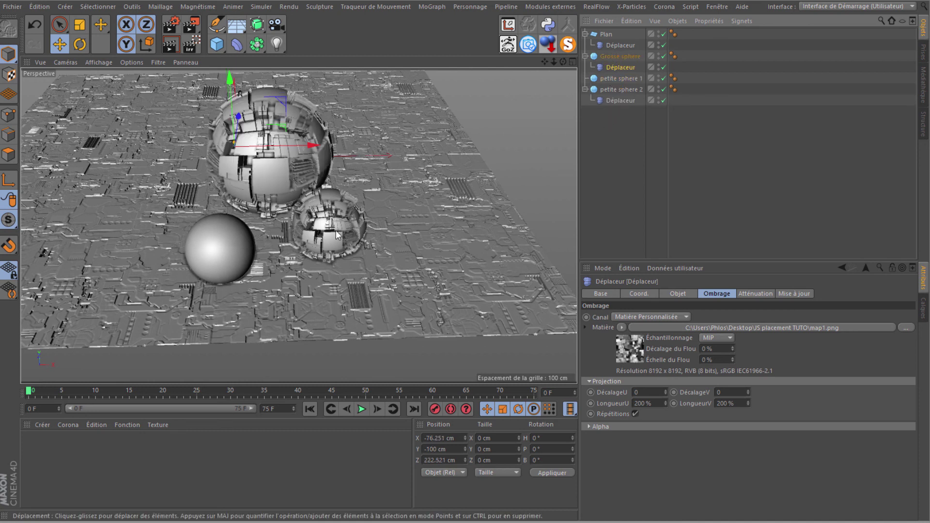
click(618, 100)
click(907, 329)
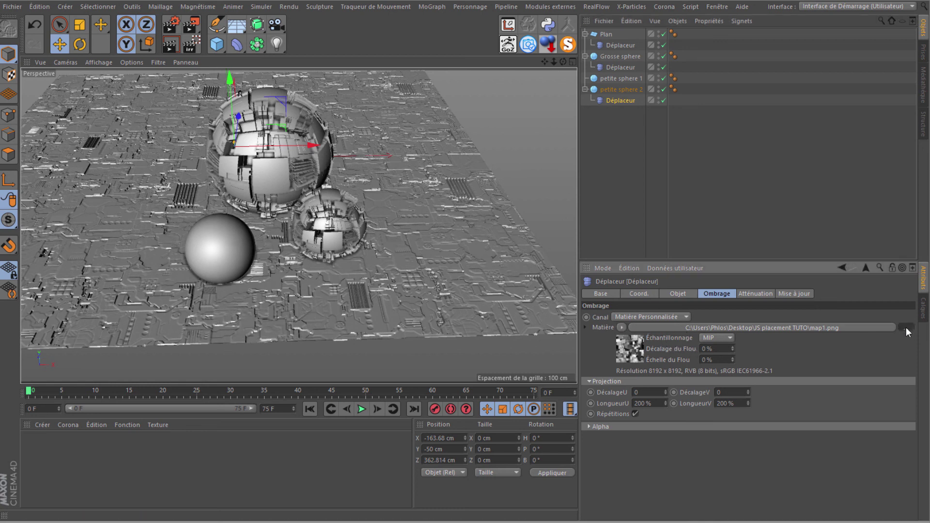
key(Right)
click(369, 272)
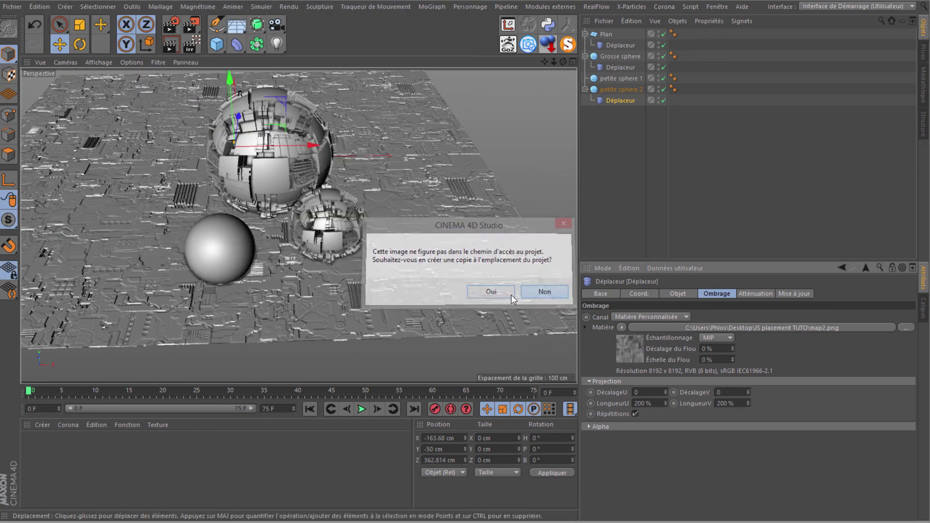
click(536, 297)
Step: Inspect the small displaced sphere, then collapse petite sphere 2, Grosse sphere and Plan in the Object Manager
alt+right_drag(331, 242, 502, 137)
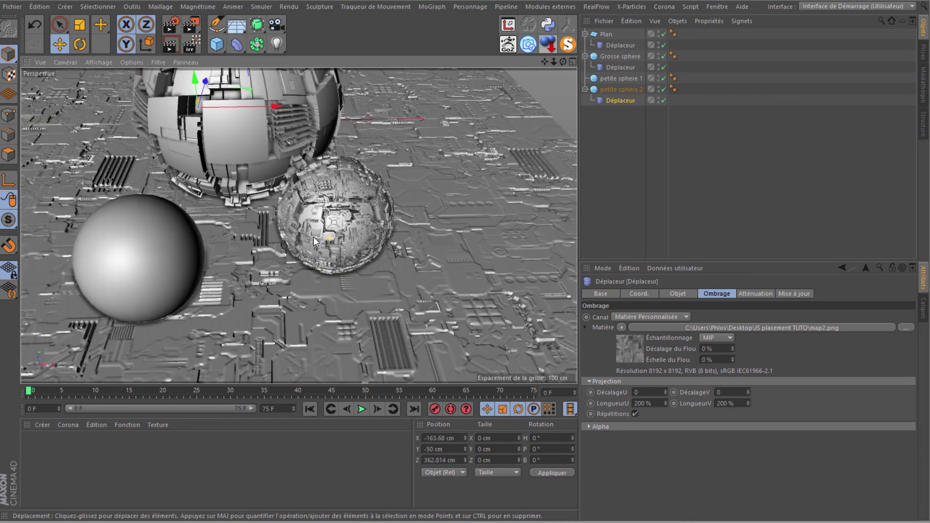
alt+drag(501, 137, 464, 245)
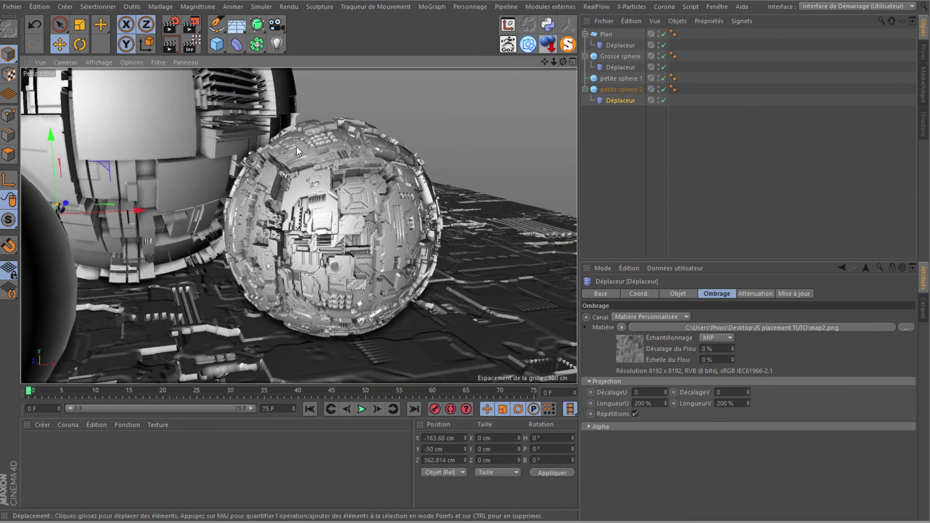
alt+right_drag(464, 245, 465, 246)
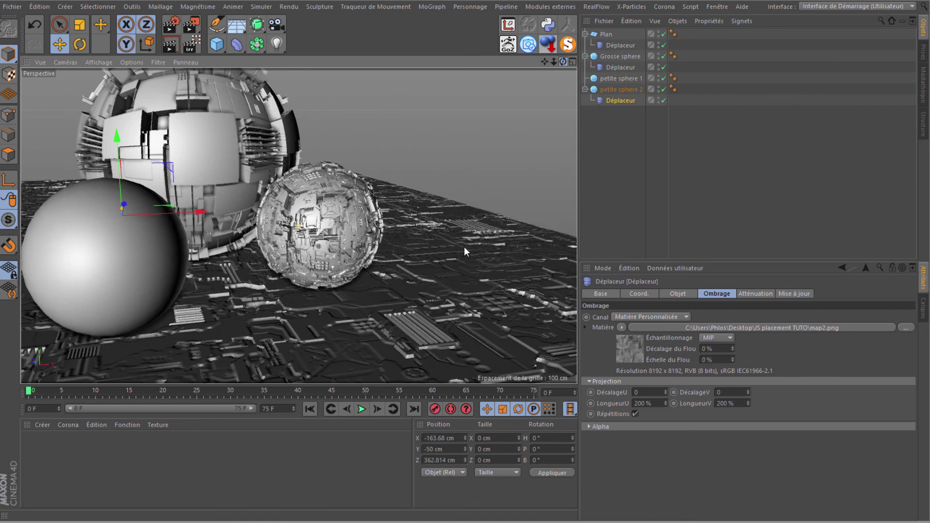
alt+drag(465, 246, 301, 320)
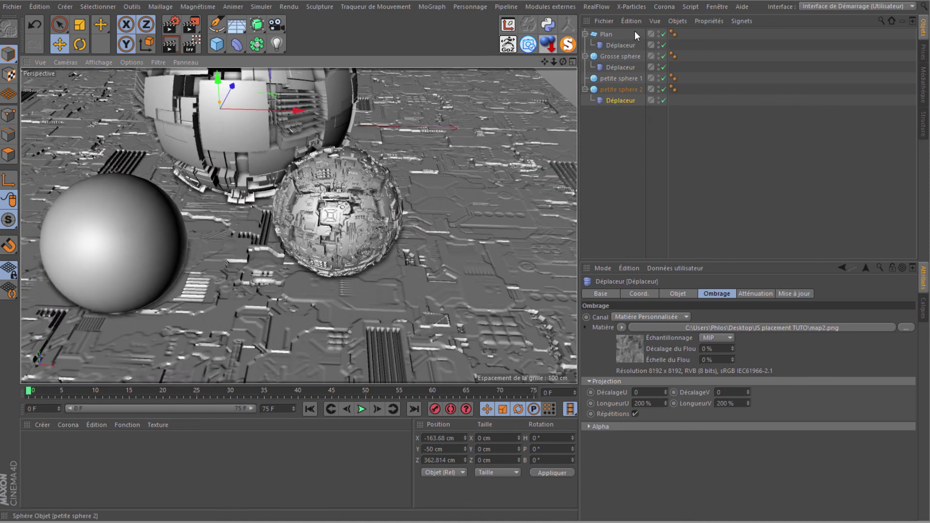
click(585, 89)
click(584, 56)
click(585, 34)
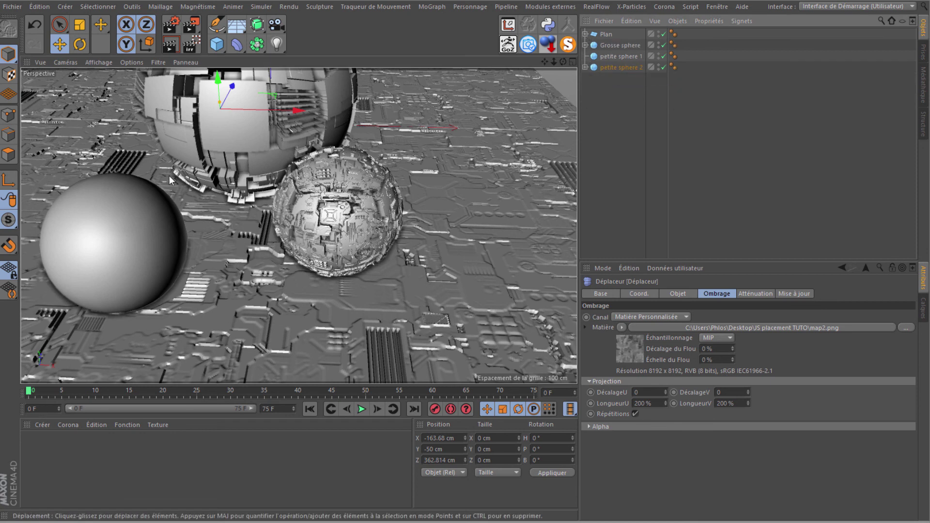
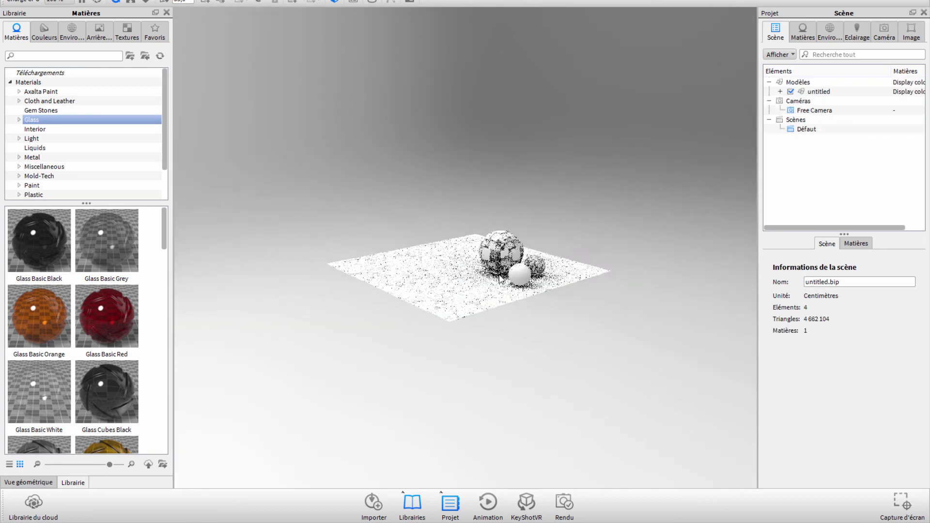
Step: Orbit, pan and zoom the camera low and close until the three spheres fill the frame
mouse_move(567, 367)
mouse_down()
mouse_move(345, 378)
mouse_move(312, 363)
mouse_move(405, 374)
mouse_move(426, 354)
mouse_move(453, 352)
mouse_up()
scroll(481, 282, up, 3)
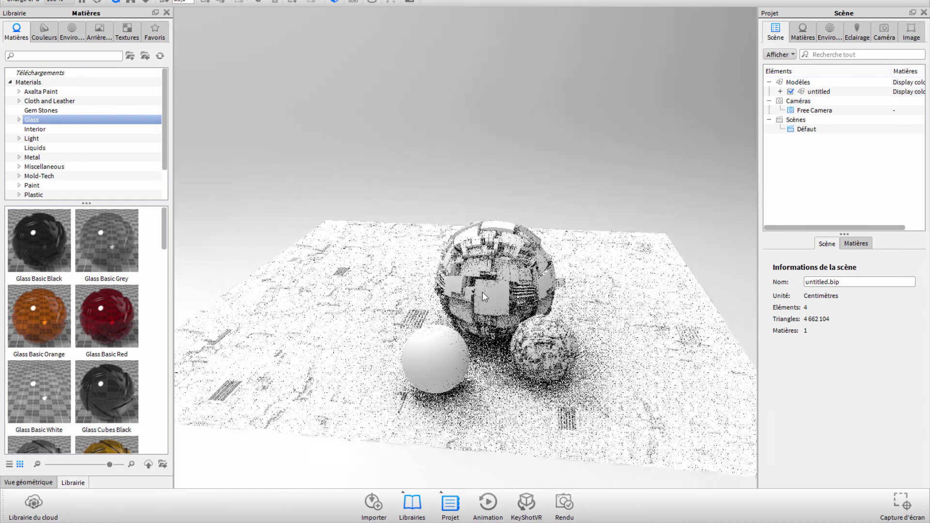
scroll(478, 269, up, 2)
scroll(477, 255, up, 2)
scroll(474, 242, up, 3)
scroll(473, 242, down, 5)
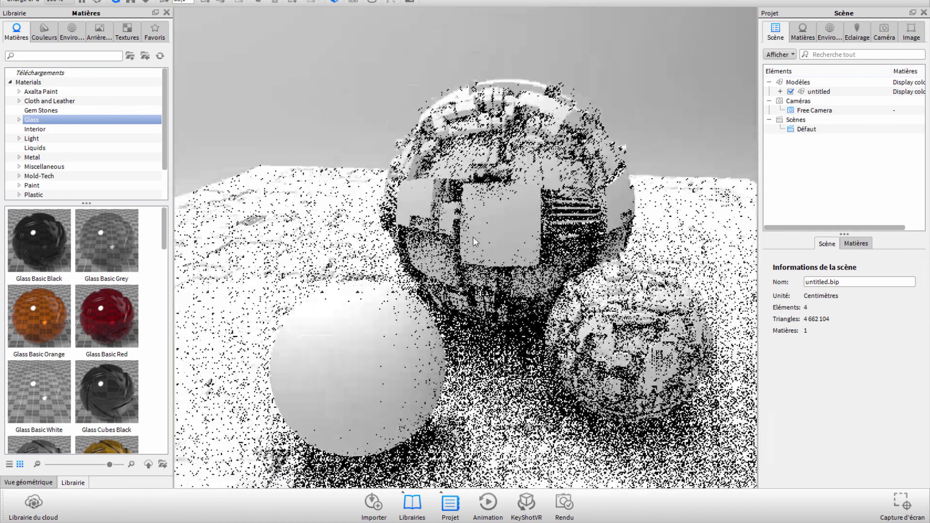
scroll(312, 210, up, 4)
drag(311, 209, 245, 182)
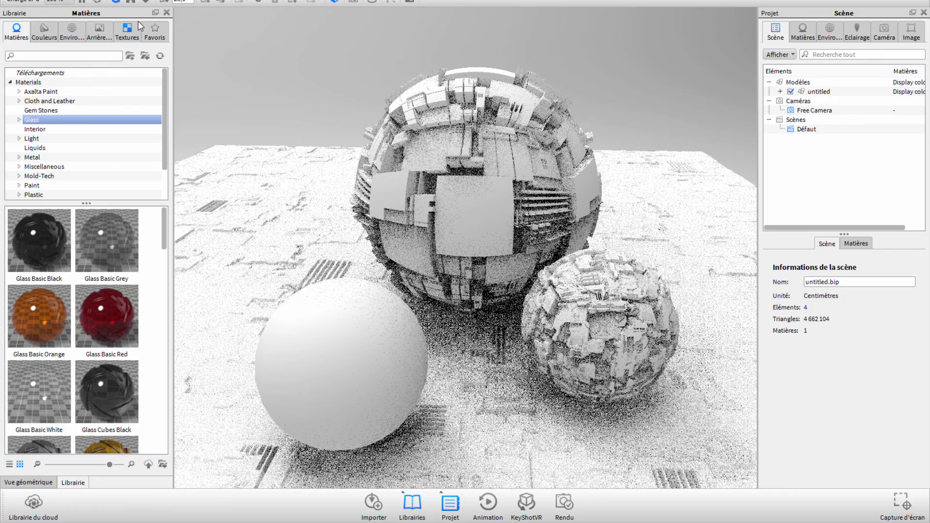
scroll(401, 210, up, 3)
scroll(401, 210, down, 3)
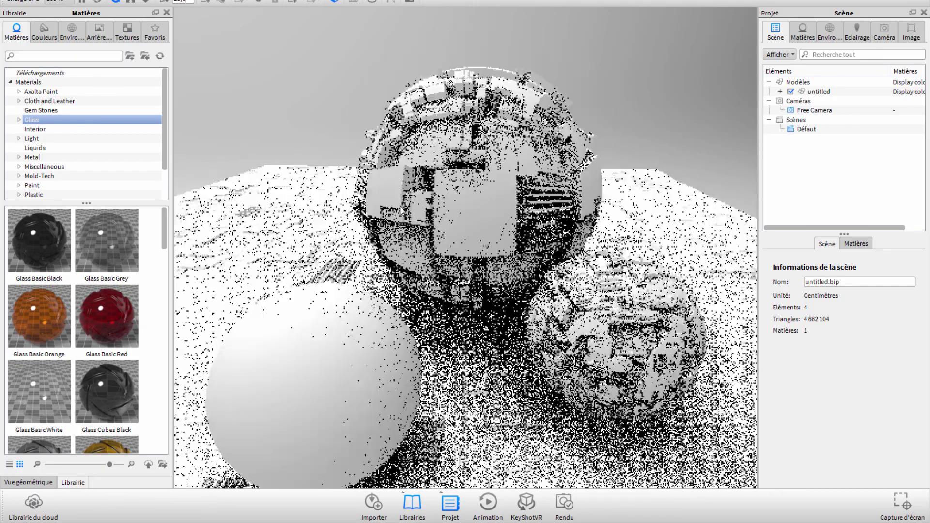
scroll(303, 135, down, 1)
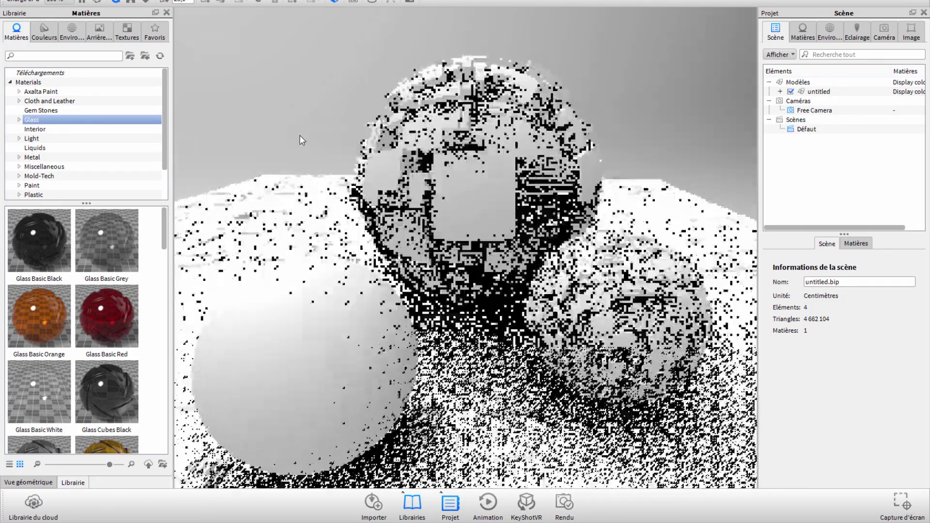
scroll(298, 141, up, 1)
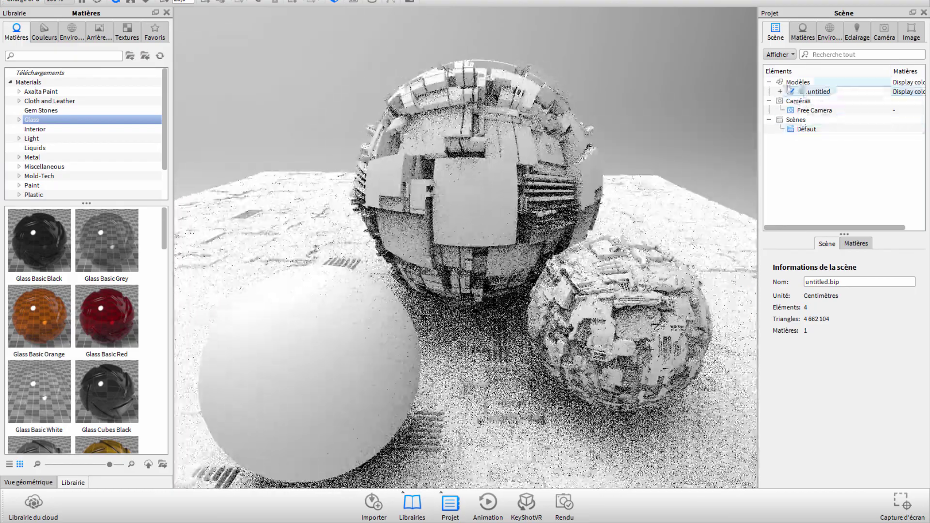
Step: Split the untitled model's shared material into separate materials with Séparer la matière
click(818, 92)
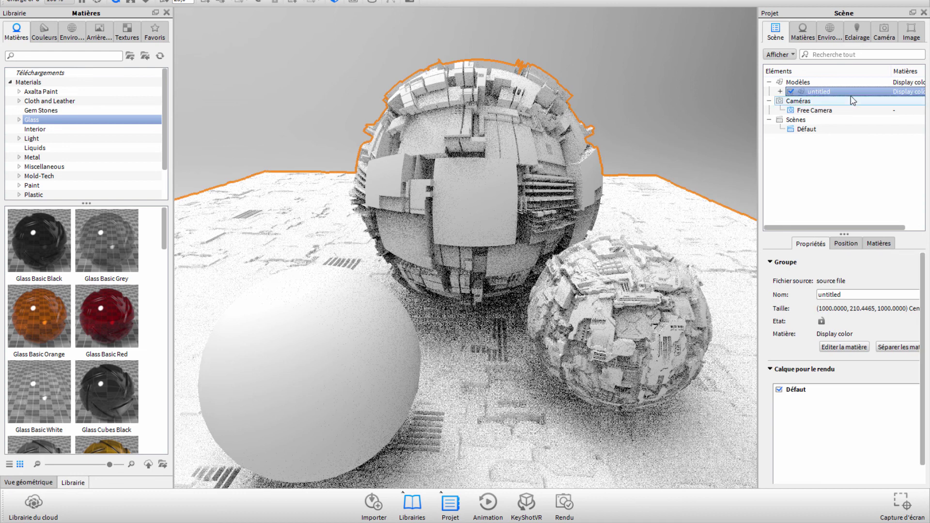
right_click(817, 95)
mouse_move(865, 101)
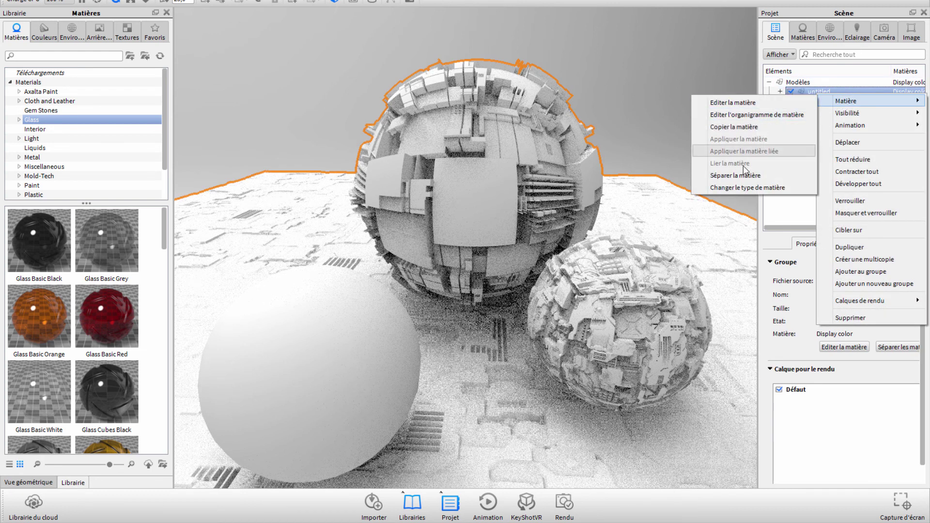
click(727, 175)
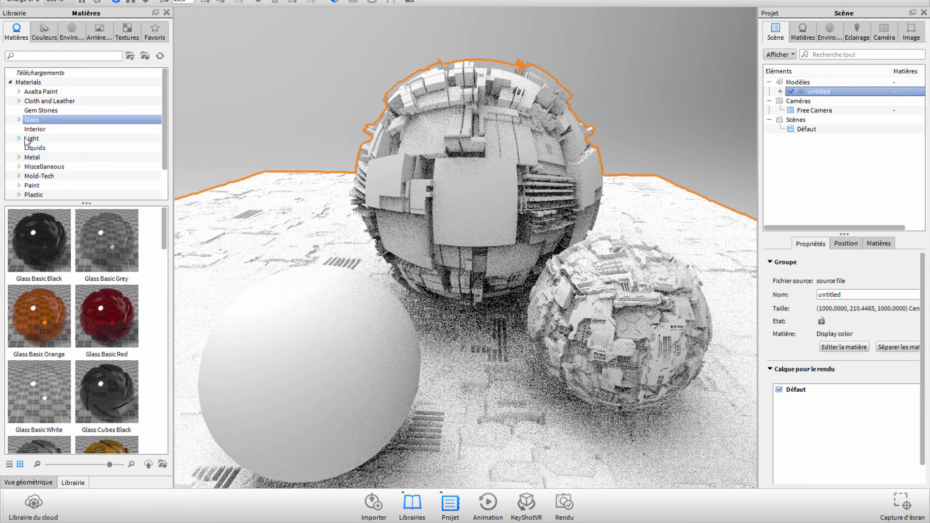
Step: Apply Glass Basic Black to the large sphere and agua piscina 2 to the white sphere
click(27, 121)
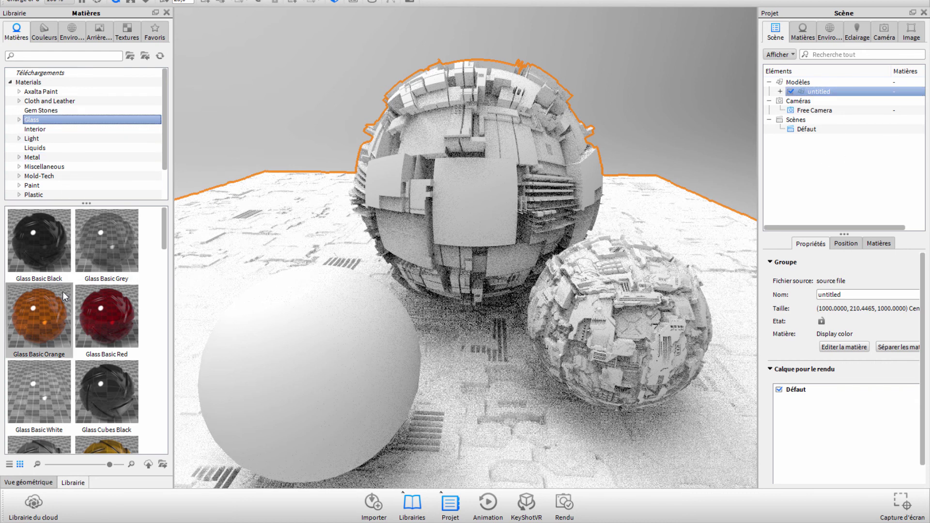
drag(38, 233, 469, 217)
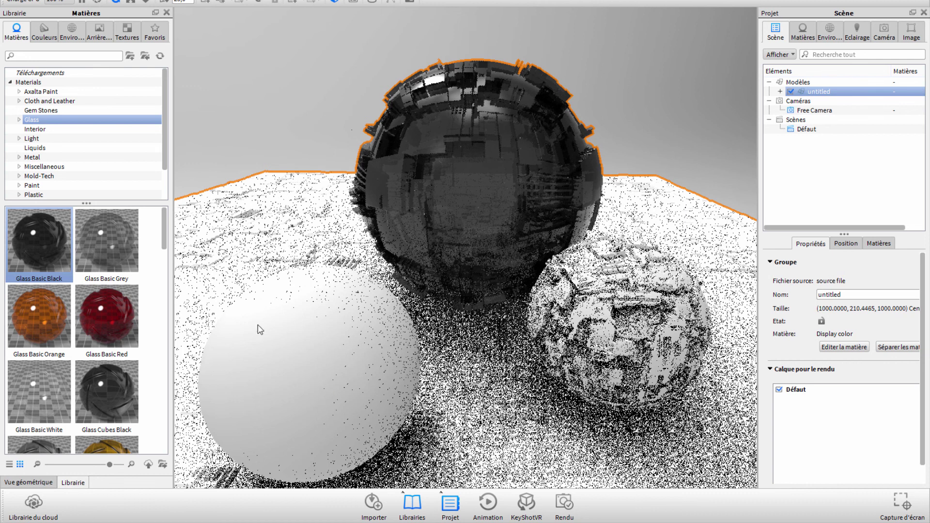
click(39, 73)
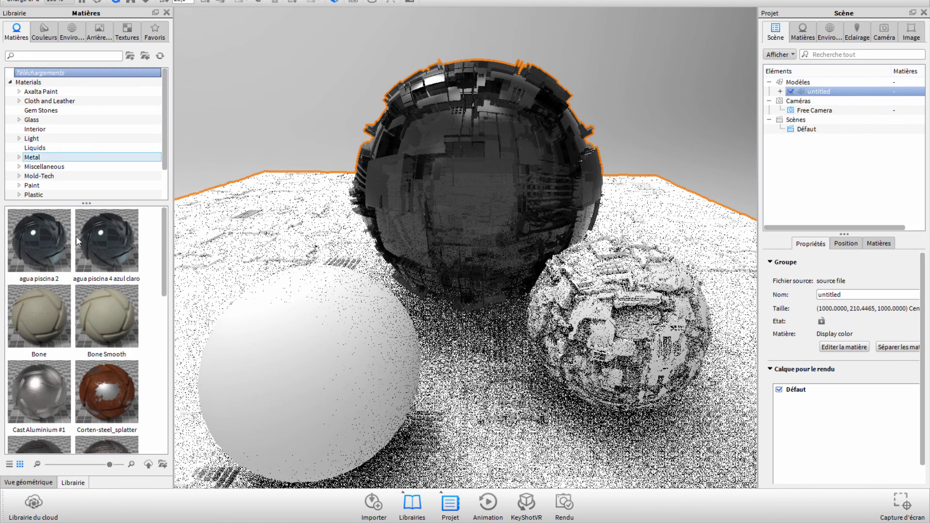
drag(31, 246, 314, 403)
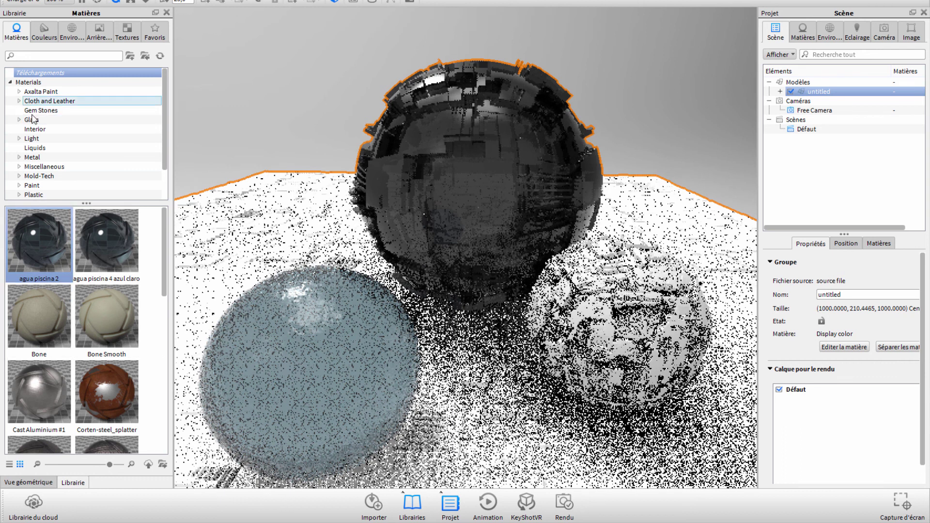
Step: Apply Zinc Blue from the Metal library to the small right sphere
click(32, 157)
scroll(52, 309, down, 3)
scroll(53, 310, down, 2)
scroll(54, 310, down, 2)
scroll(53, 310, down, 2)
scroll(53, 310, down, 2)
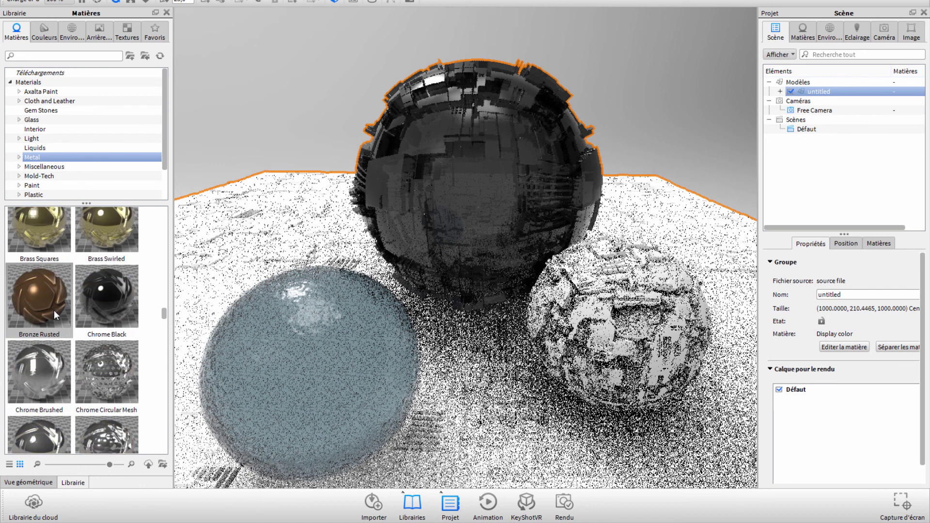
scroll(53, 310, down, 2)
scroll(53, 310, down, 3)
scroll(54, 310, down, 3)
scroll(54, 310, down, 2)
scroll(54, 309, down, 2)
scroll(53, 310, down, 2)
scroll(54, 309, down, 2)
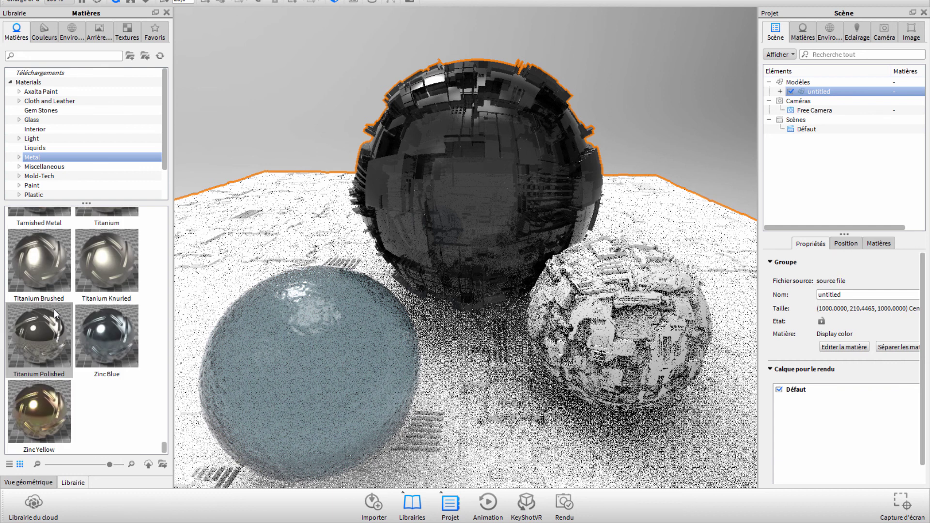
drag(102, 336, 642, 351)
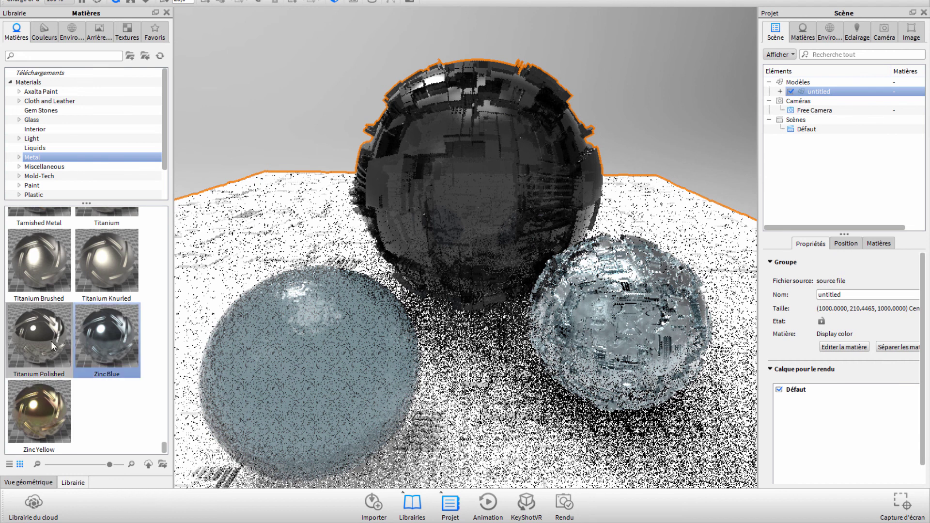
Step: Apply Steel Ultra Scratched to the plane and orbit the camera closer to the spheres
scroll(36, 333, up, 3)
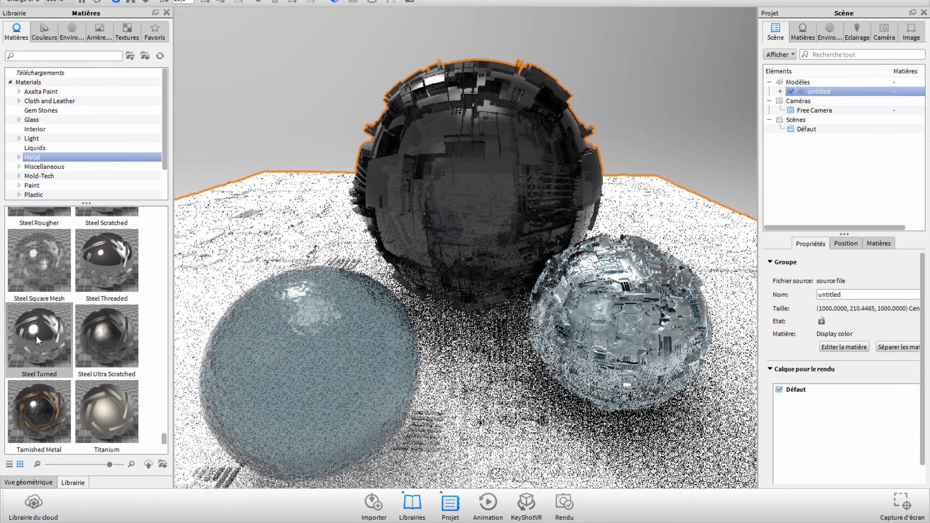
drag(87, 338, 260, 241)
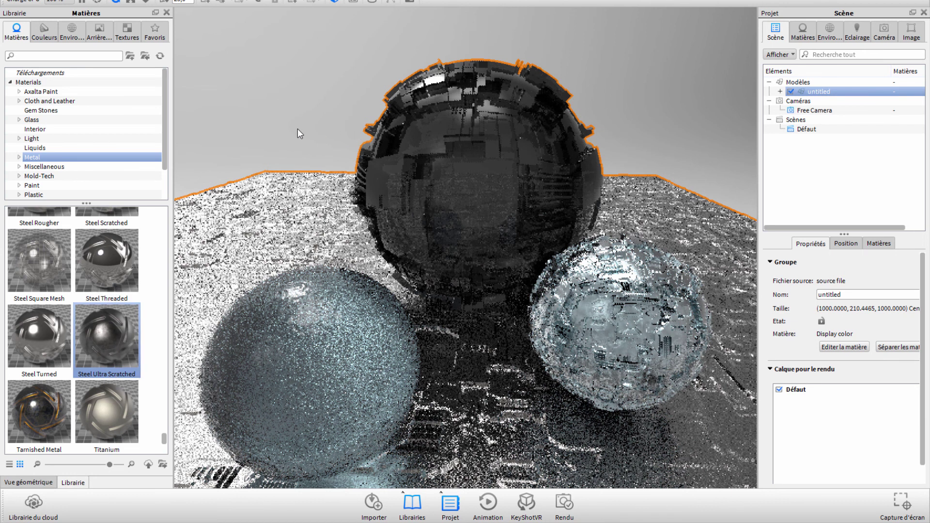
scroll(303, 104, up, 3)
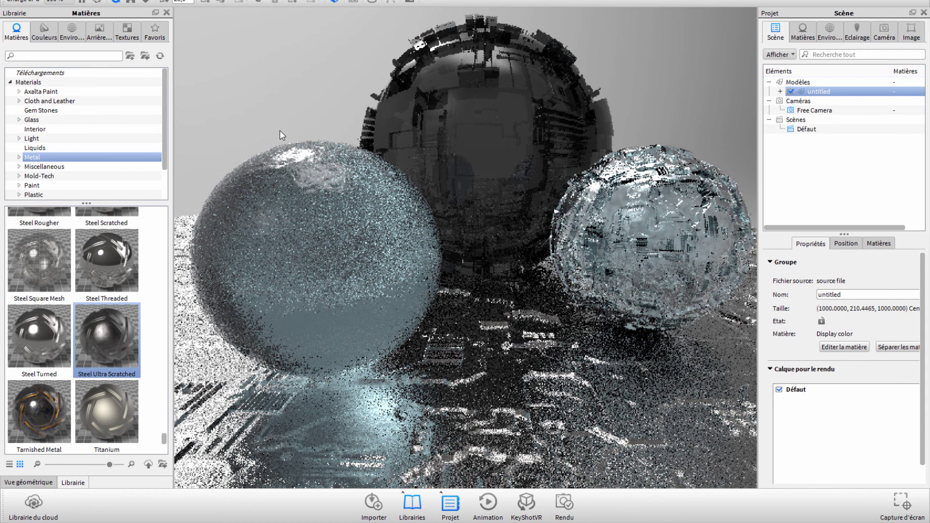
scroll(280, 130, down, 2)
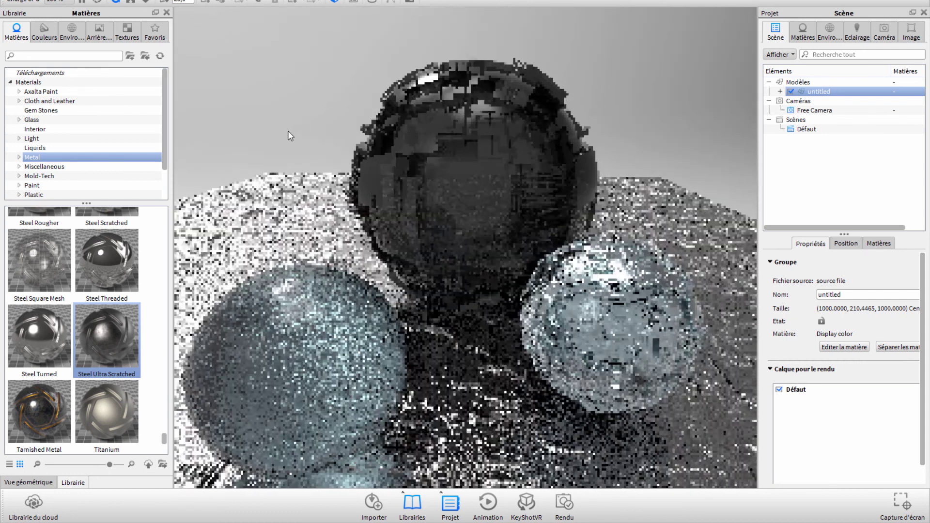
drag(287, 131, 234, 138)
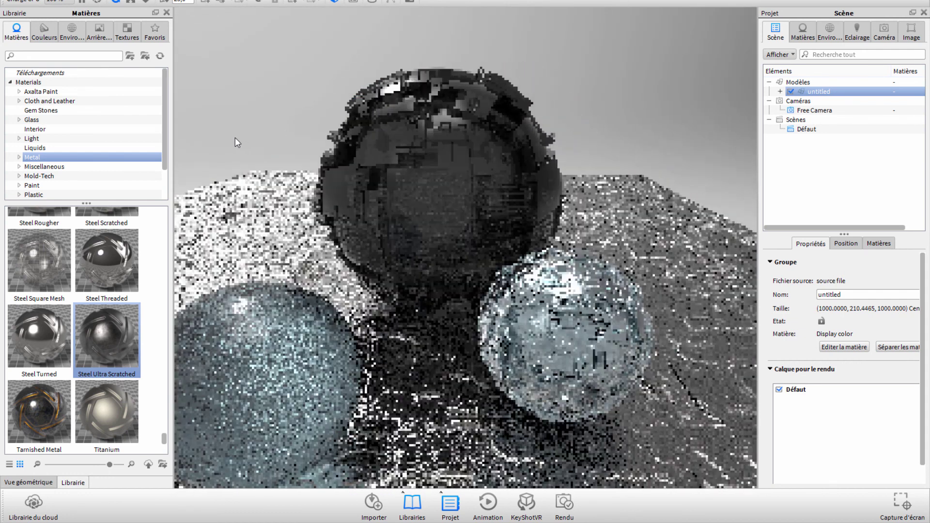
drag(237, 136, 242, 134)
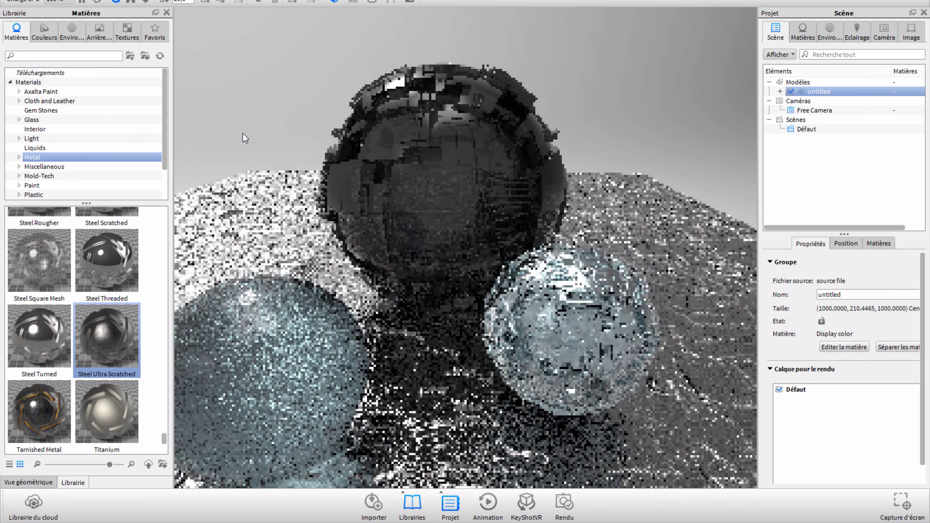
click(411, 188)
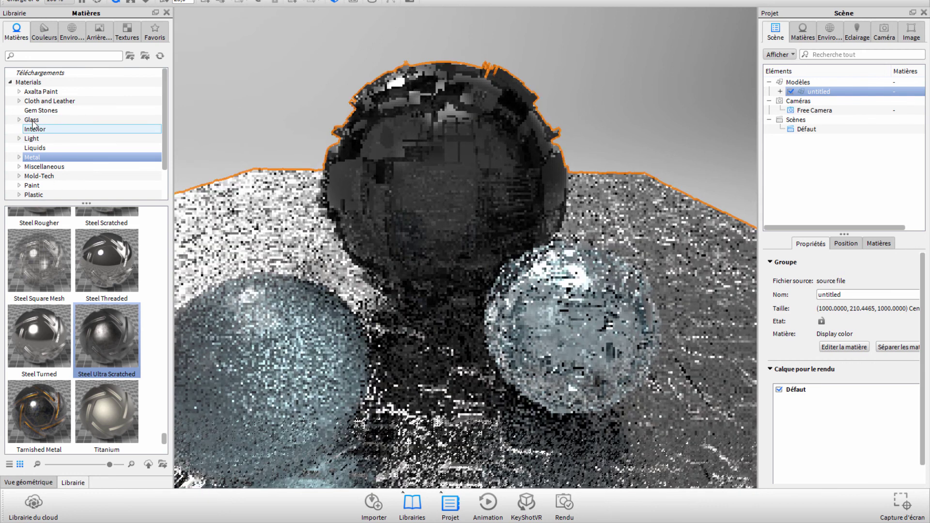
Step: Replace the large sphere's material with Glass Dense Black from the Glass library
click(31, 119)
scroll(61, 321, up, 5)
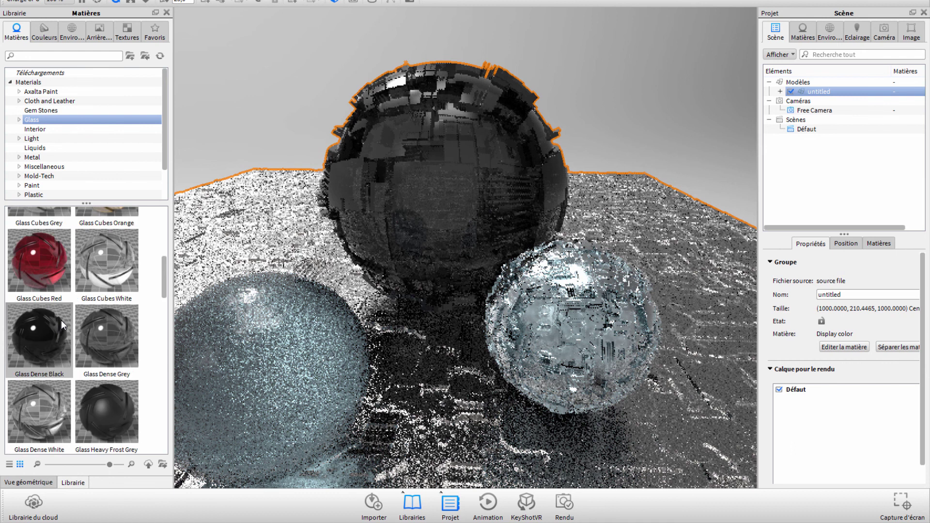
mouse_move(47, 332)
mouse_down()
mouse_move(435, 187)
mouse_move(426, 196)
mouse_up()
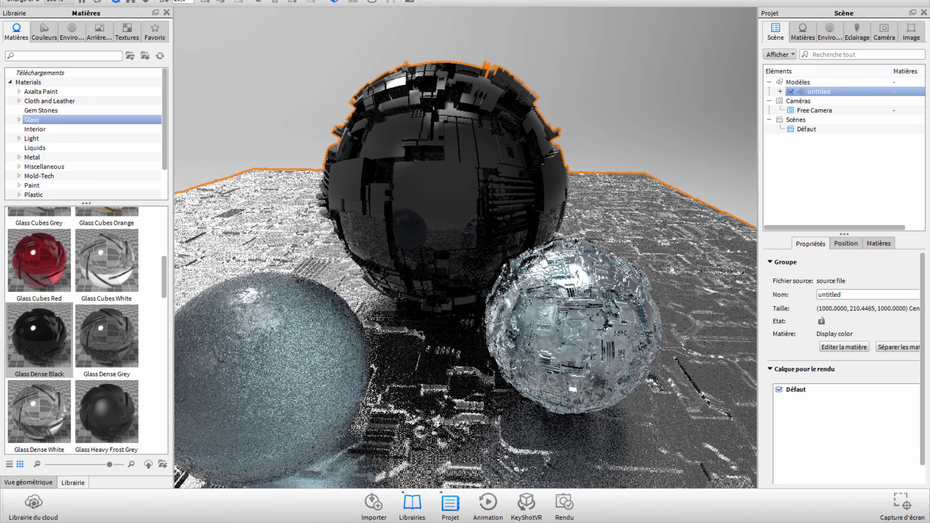
click(114, 1)
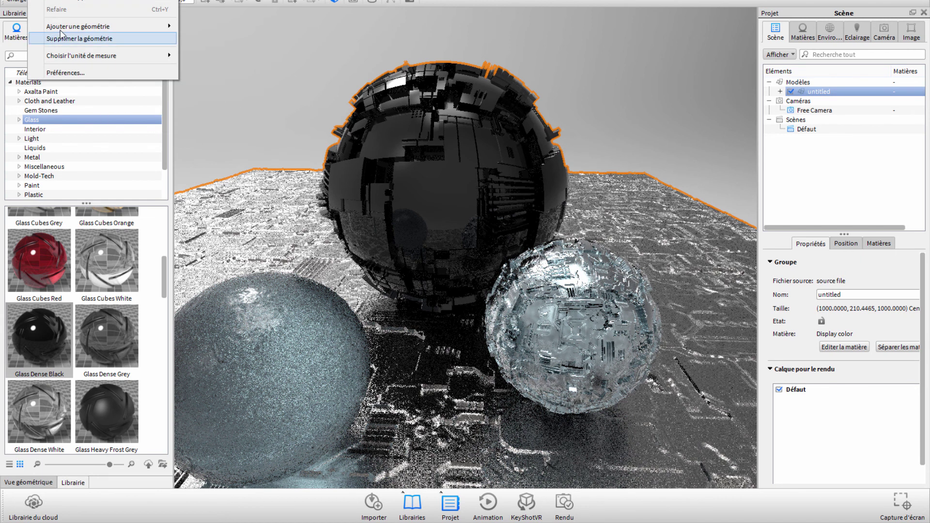
mouse_move(102, 26)
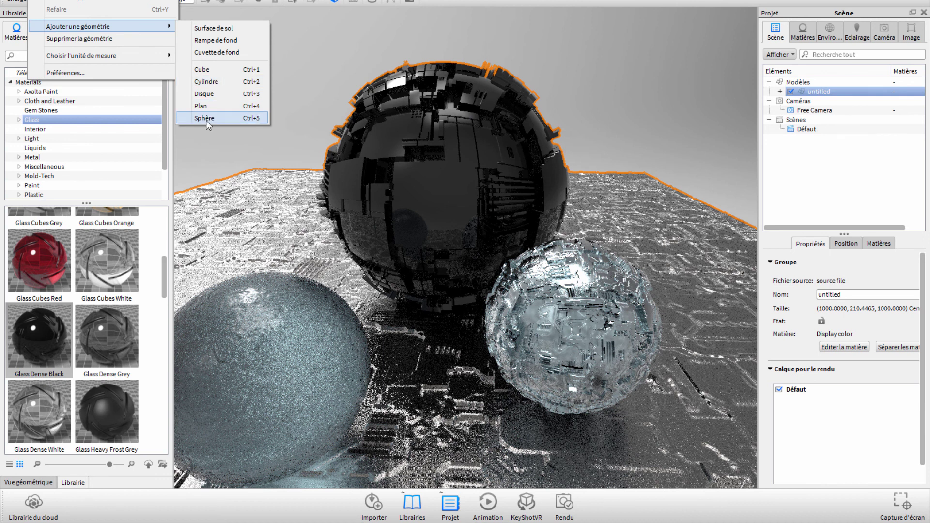
Step: Import Sphere.obj and select its pSphere1 part for interactive moving
click(204, 118)
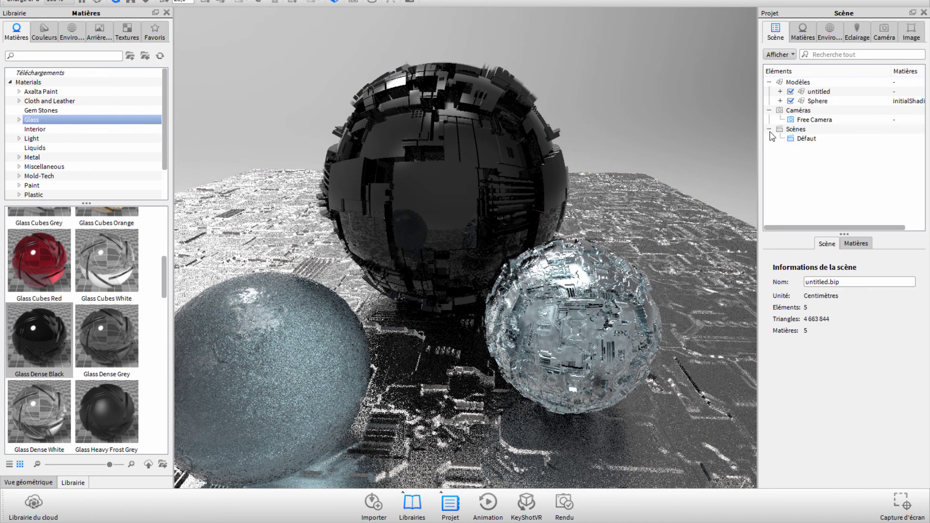
click(817, 101)
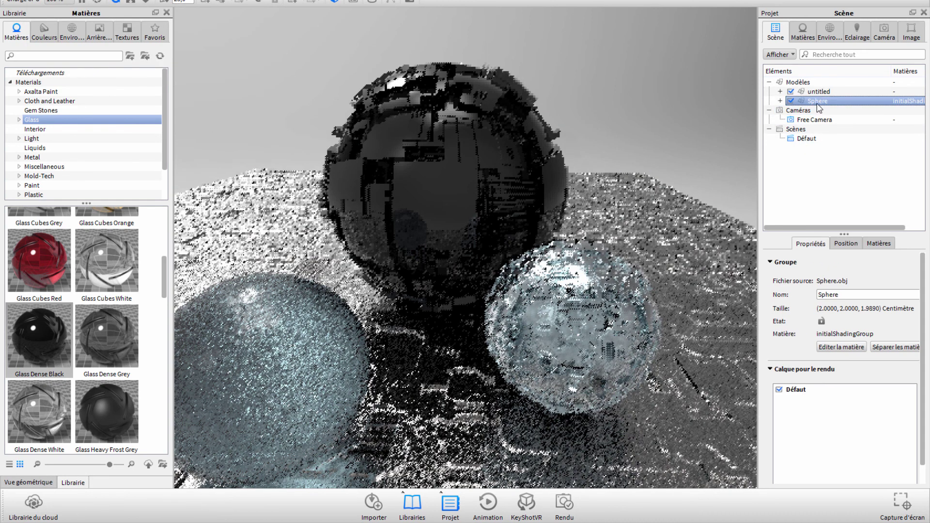
click(780, 101)
click(816, 112)
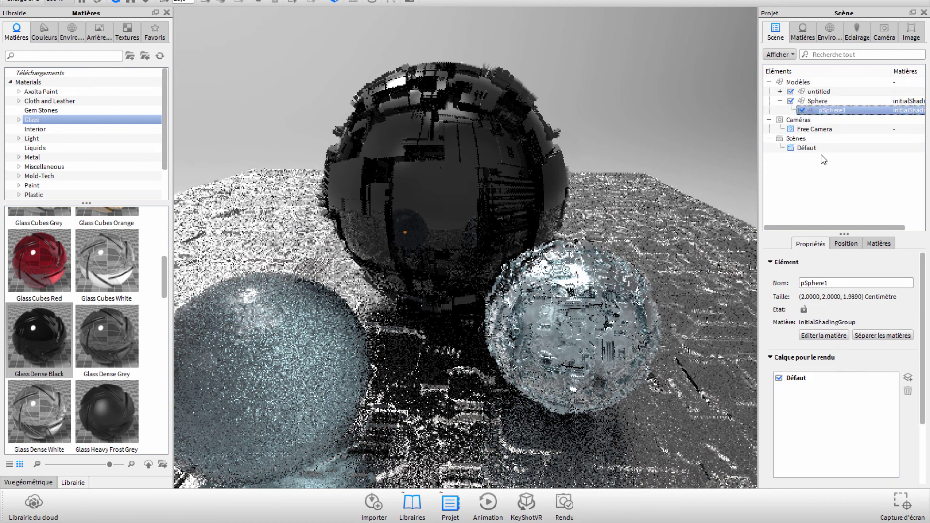
click(845, 243)
click(831, 265)
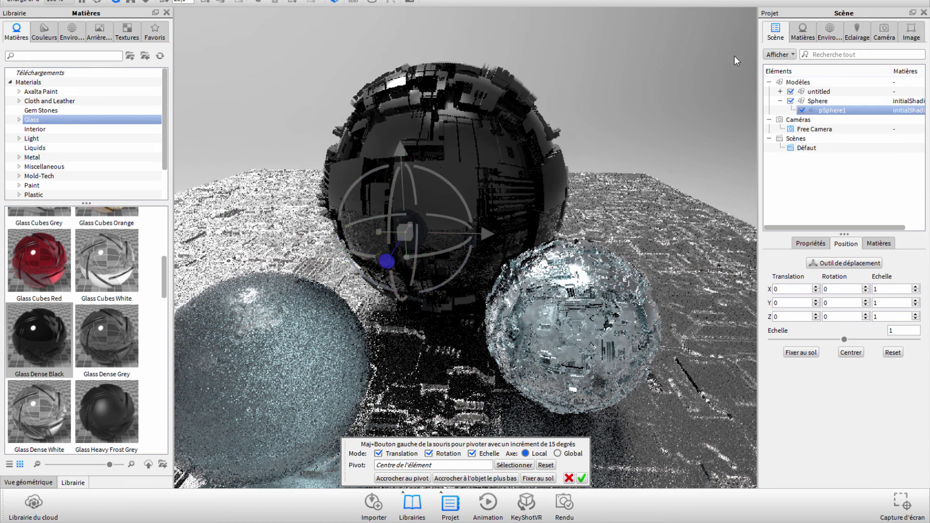
Step: Scale pSphere1 to 100 and drag it forward and up beside the black sphere
mouse_move(731, 131)
mouse_down()
mouse_move(762, 135)
mouse_move(848, 303)
mouse_up()
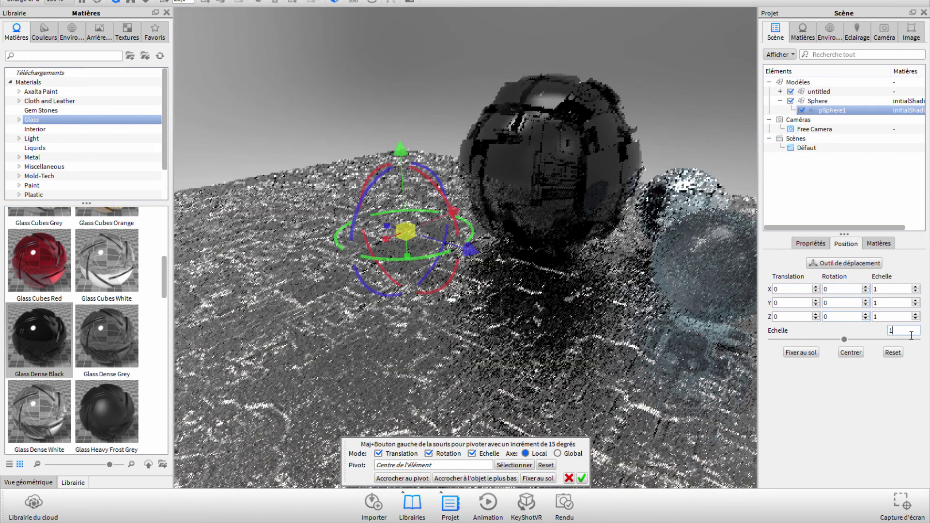
click(910, 332)
text(00)
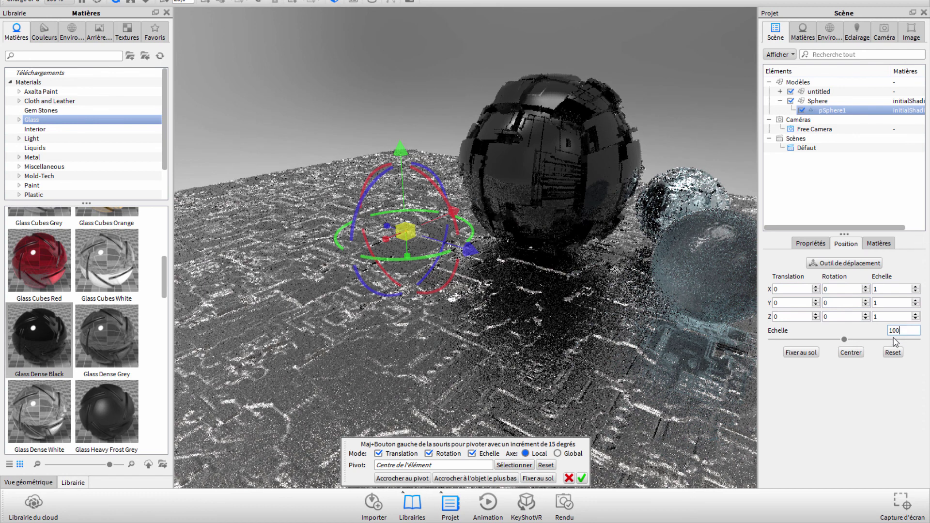
key(Return)
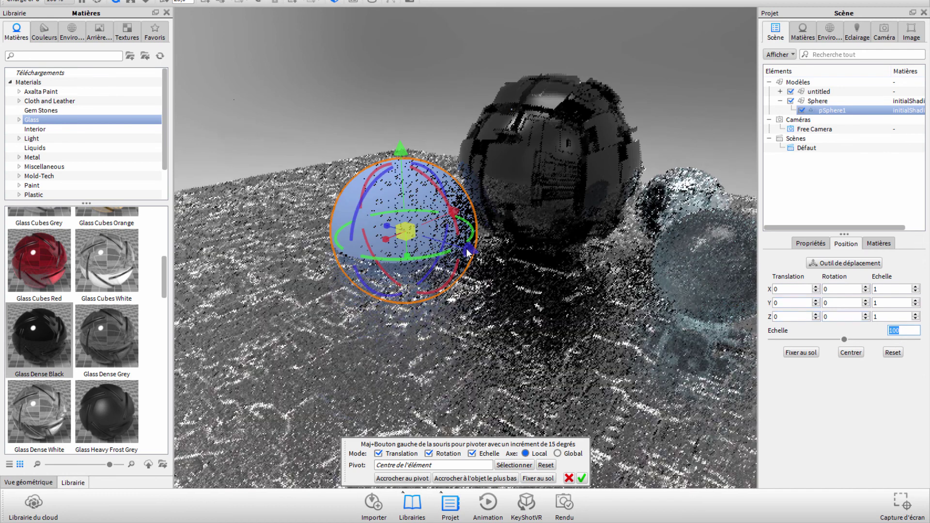
drag(469, 249, 678, 290)
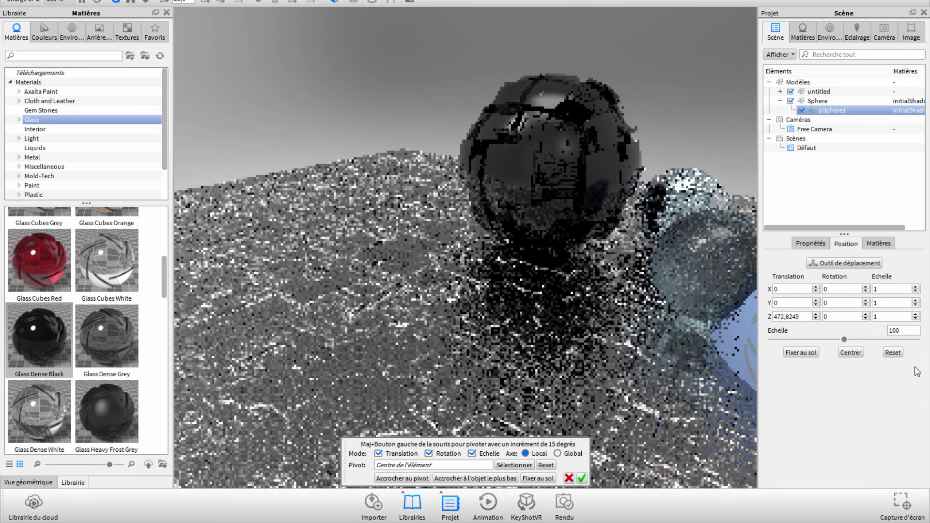
scroll(580, 327, down, 5)
drag(582, 269, 614, 51)
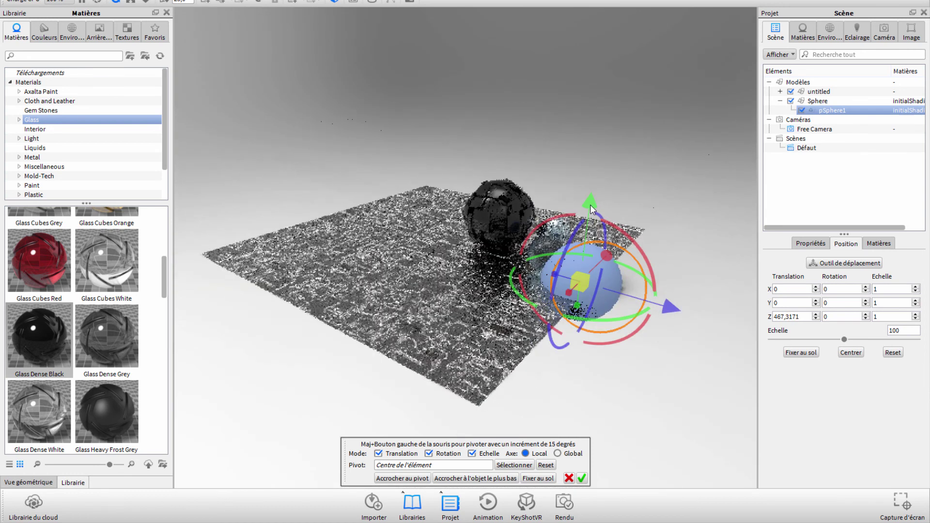
Step: Shift the sphere right and change its material type to Zone de lumière diffuse
drag(692, 144, 708, 146)
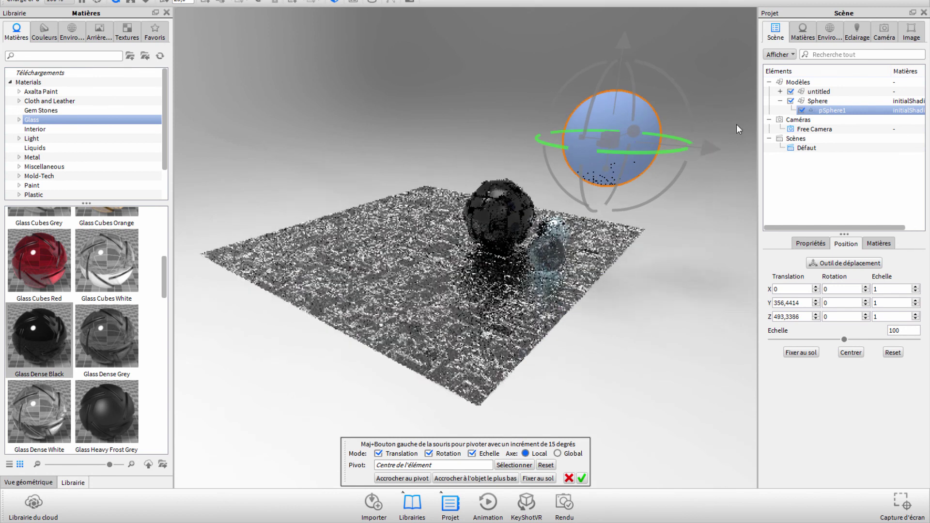
double_click(910, 111)
click(886, 112)
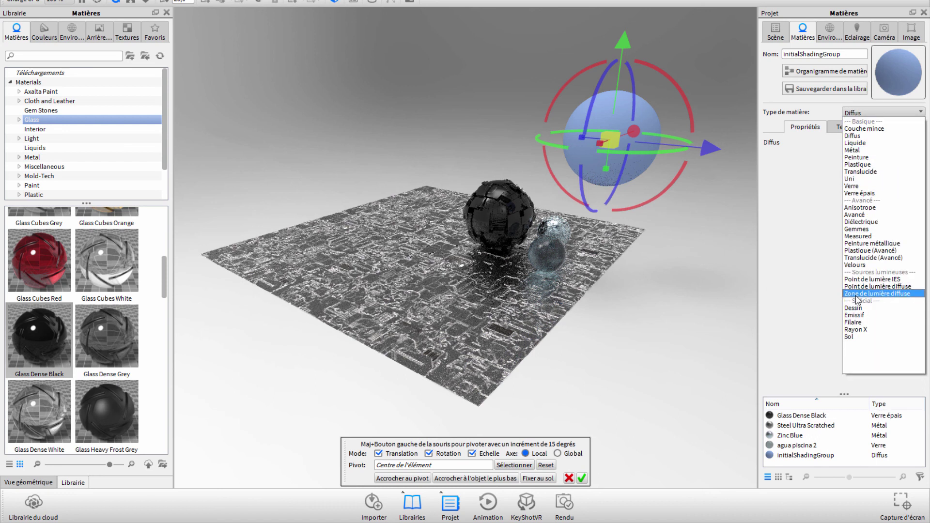
click(856, 294)
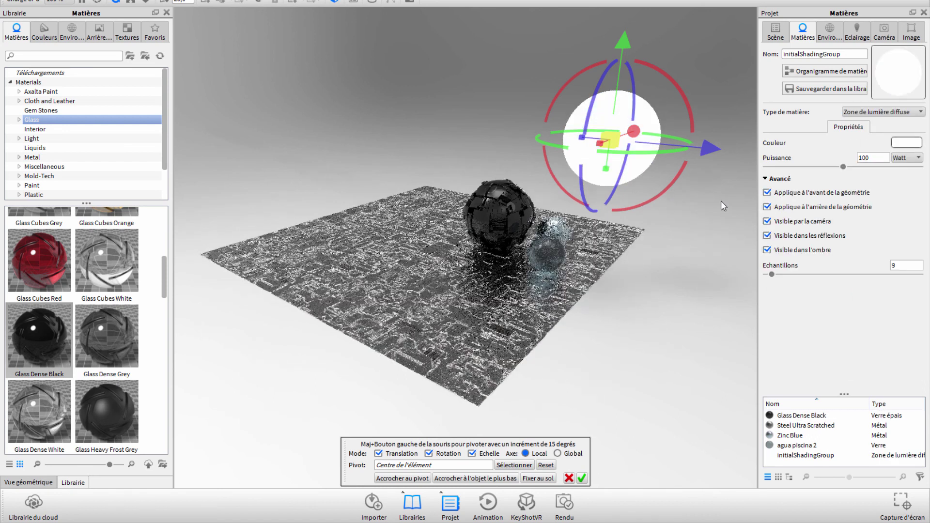
Step: Change the area light's colour from warm orange to a pale blue
click(906, 143)
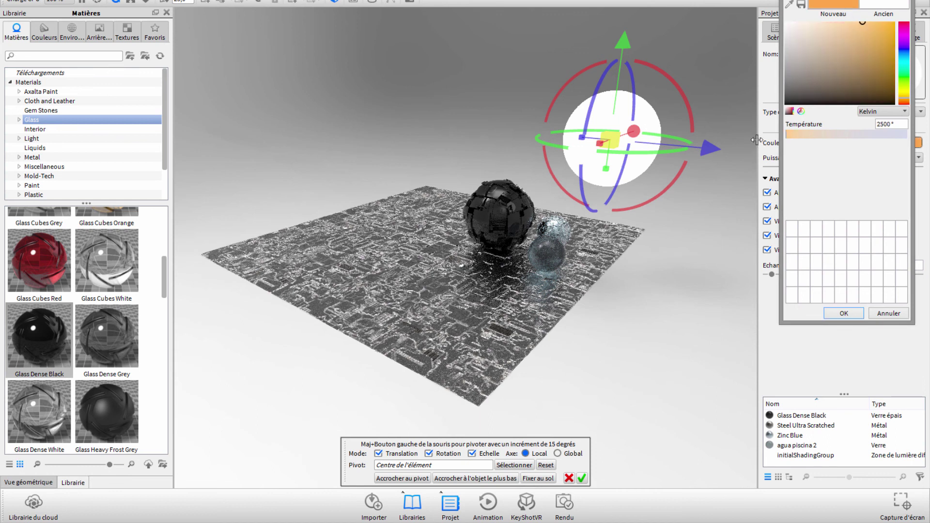
scroll(530, 238, up, 3)
scroll(554, 245, up, 2)
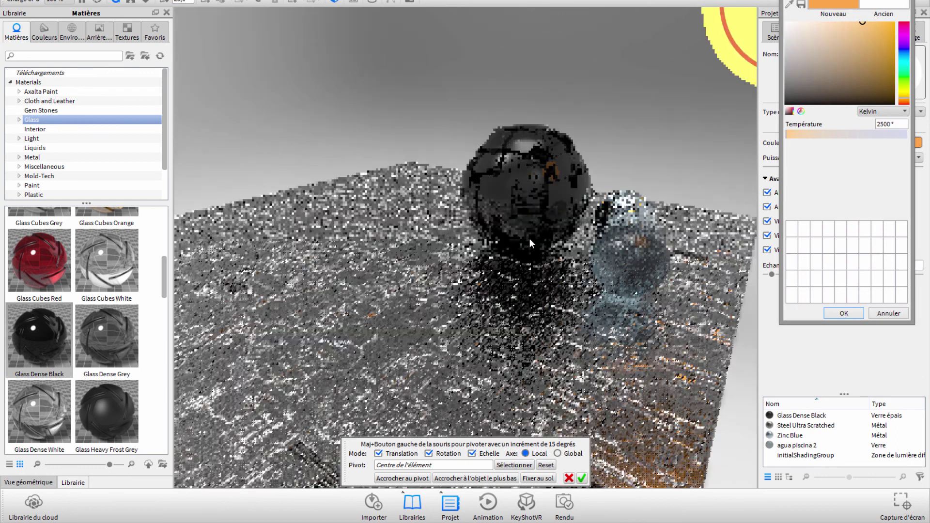
scroll(553, 245, up, 3)
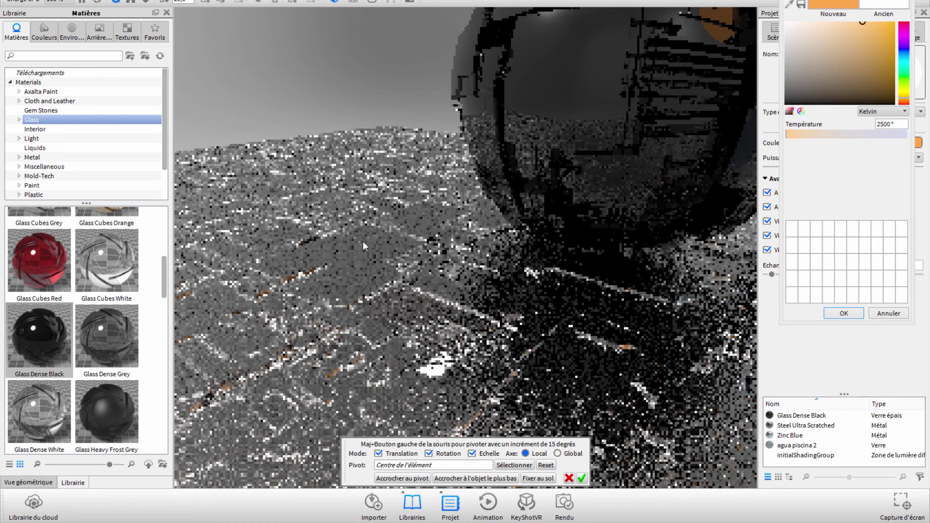
scroll(362, 241, down, 3)
scroll(363, 241, down, 2)
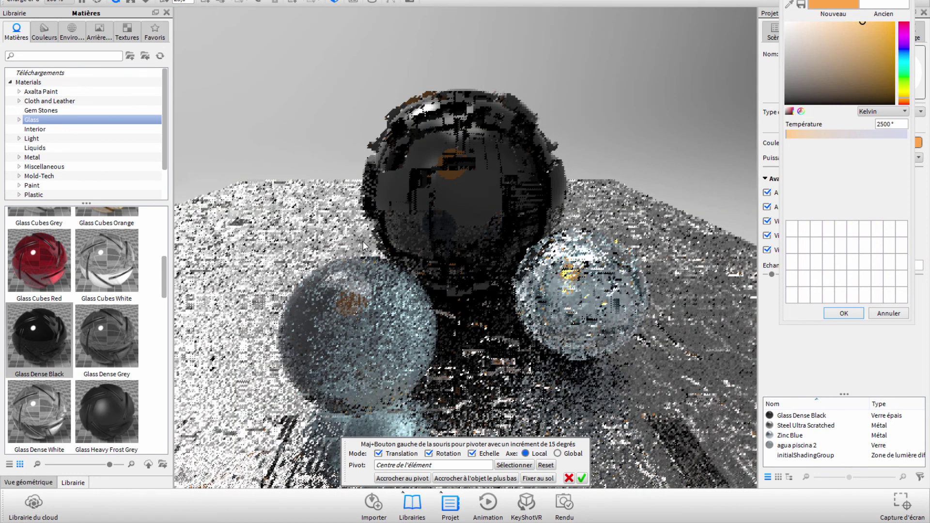
scroll(362, 241, up, 1)
scroll(359, 226, up, 1)
scroll(370, 213, up, 1)
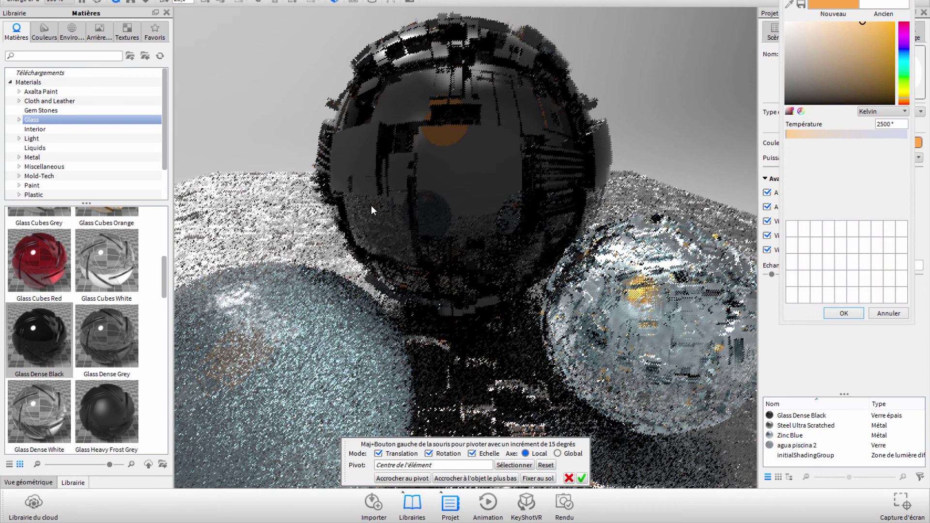
scroll(371, 206, up, 2)
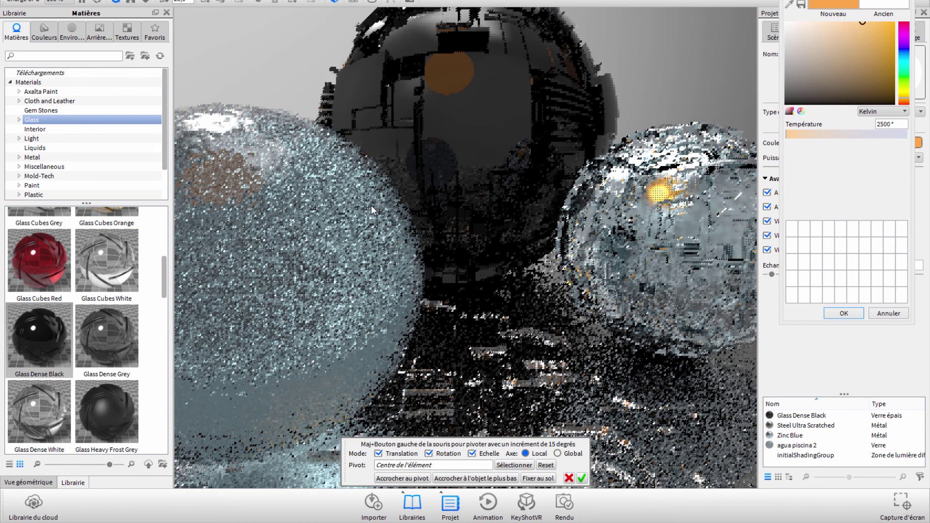
scroll(371, 206, down, 2)
scroll(362, 219, up, 1)
scroll(382, 214, up, 1)
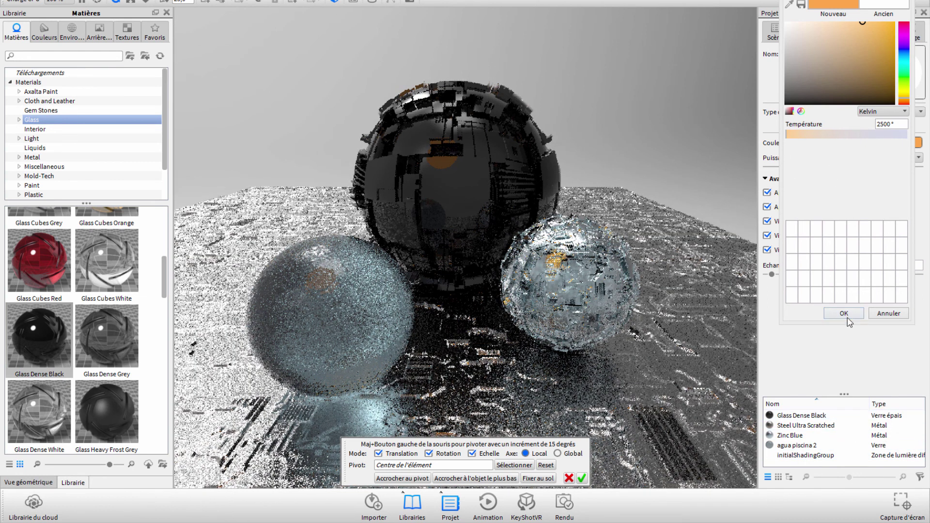
click(850, 138)
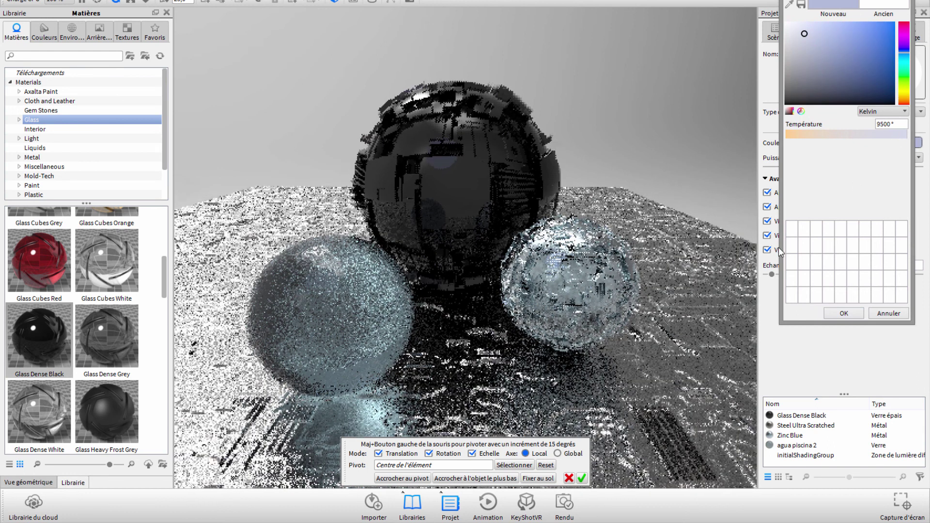
drag(833, 31, 843, 45)
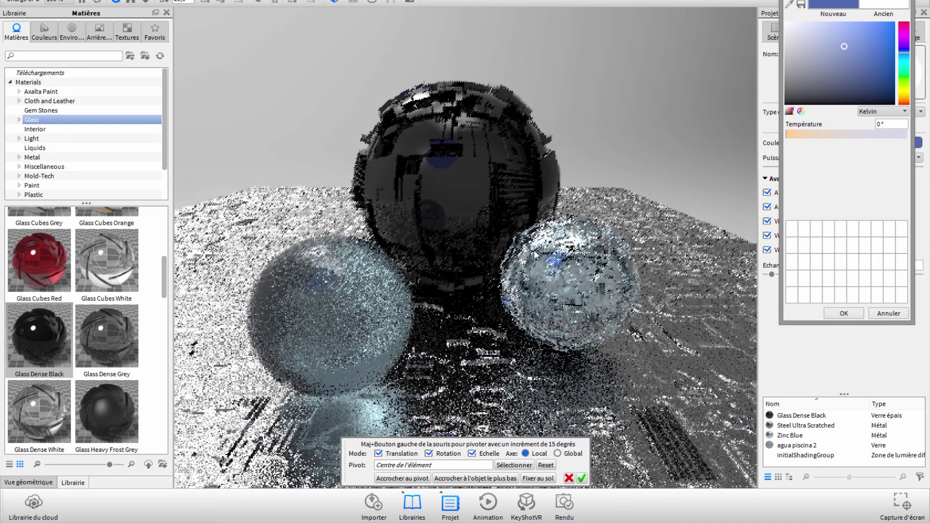
click(844, 313)
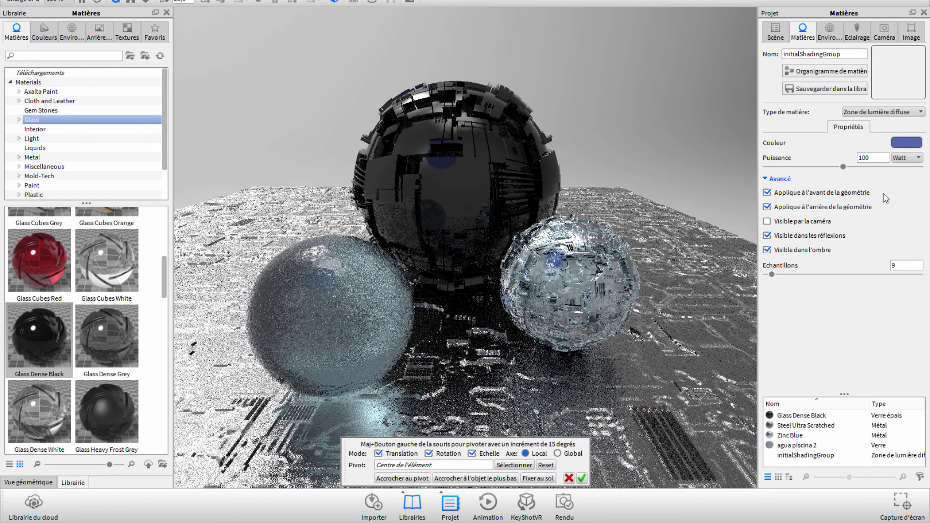
Step: Switch the light to Point de lumière diffuse, confirm its placement and set power to 1000 W
click(910, 114)
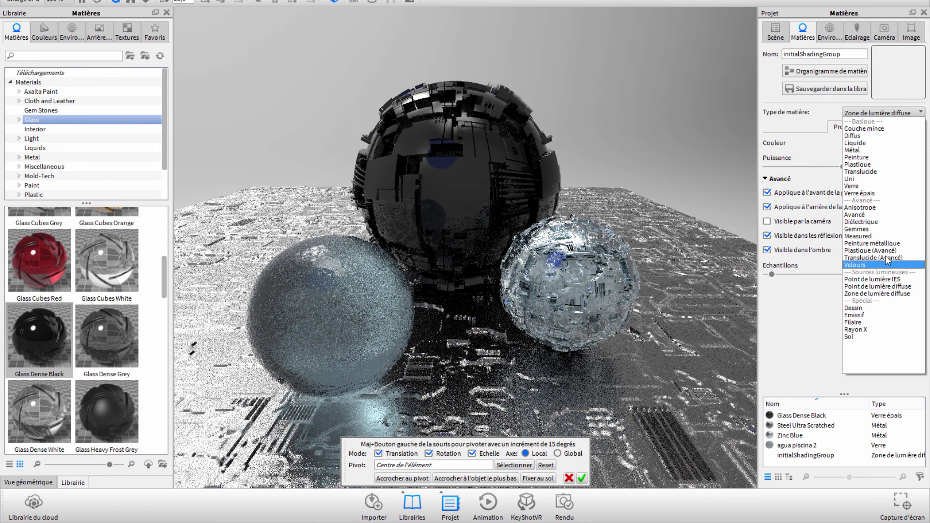
click(883, 287)
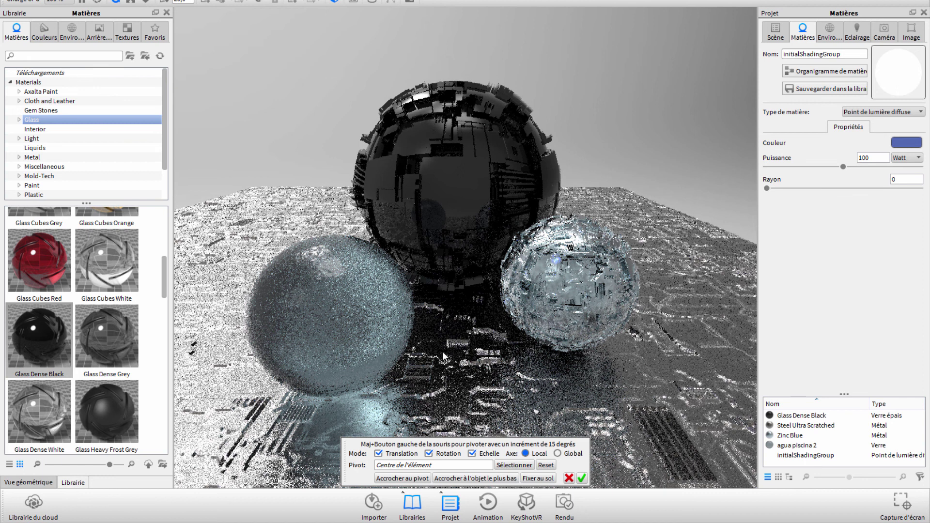
click(582, 478)
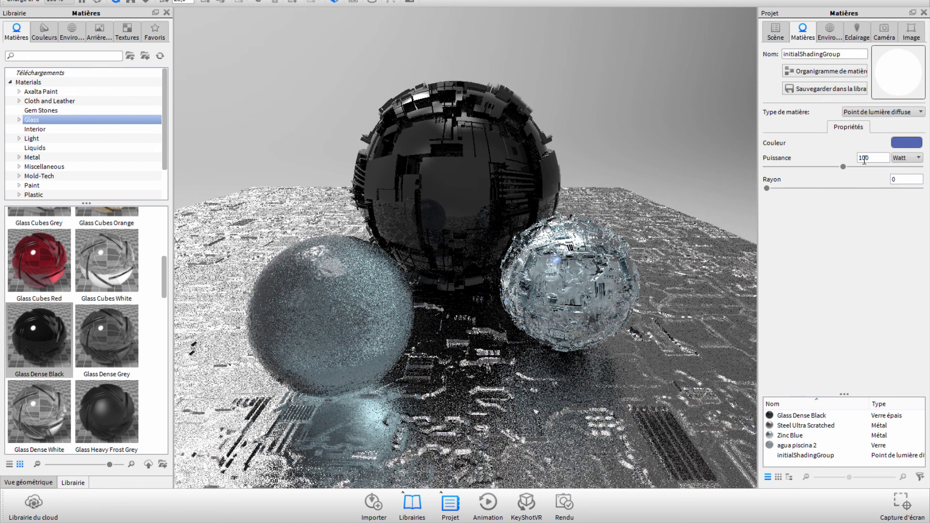
text(0)
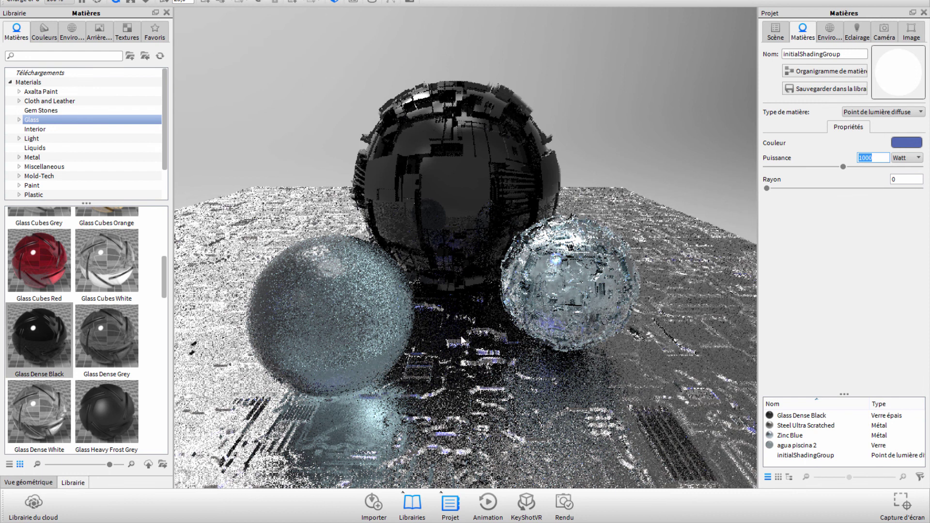
Step: Apply the downloaded over_the_clouds environment and move the camera in closer
click(78, 32)
click(41, 72)
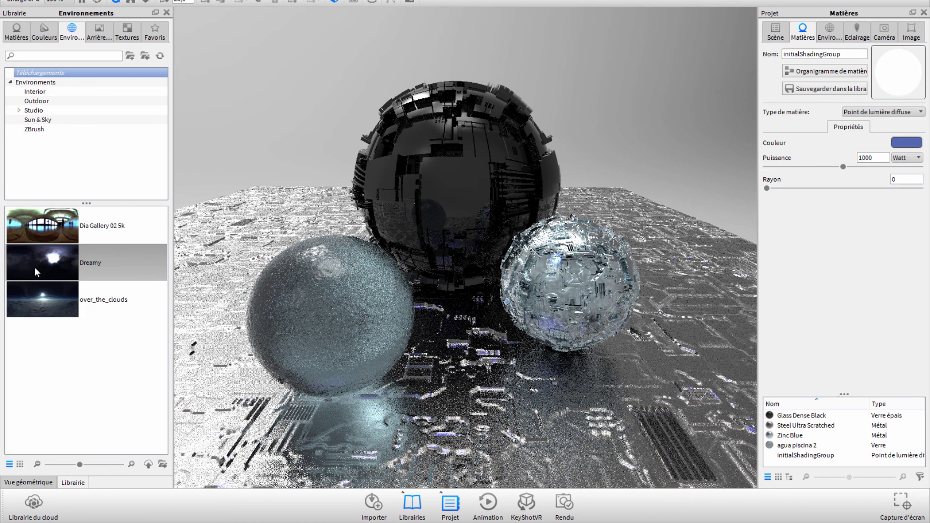
drag(239, 260, 239, 260)
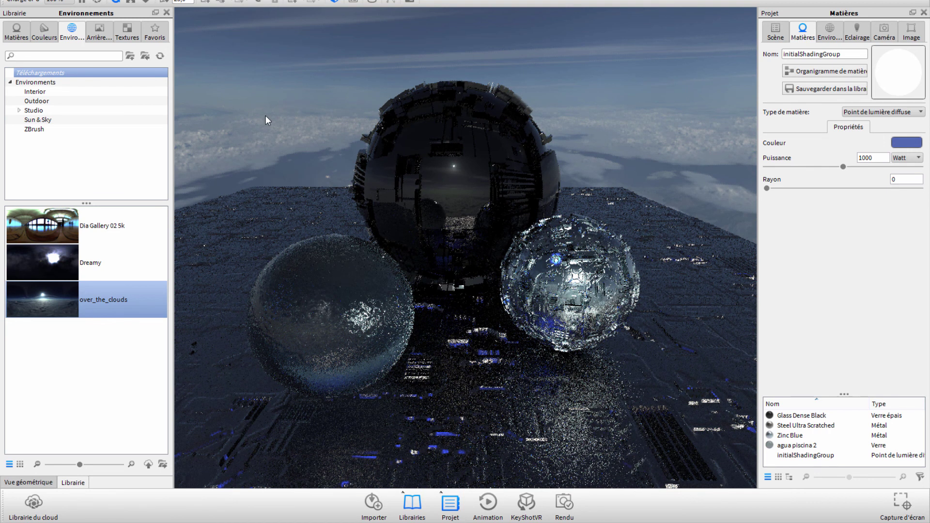
drag(299, 120, 508, 117)
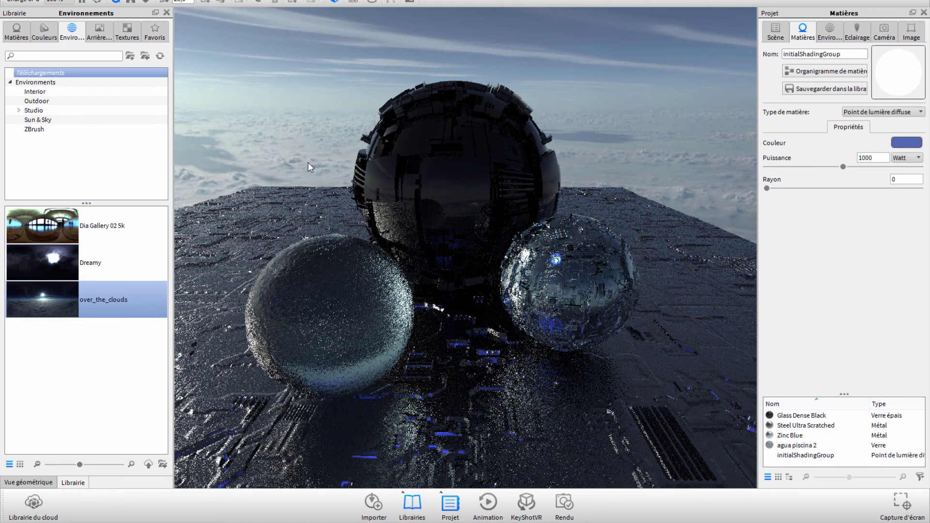
scroll(308, 167, up, 2)
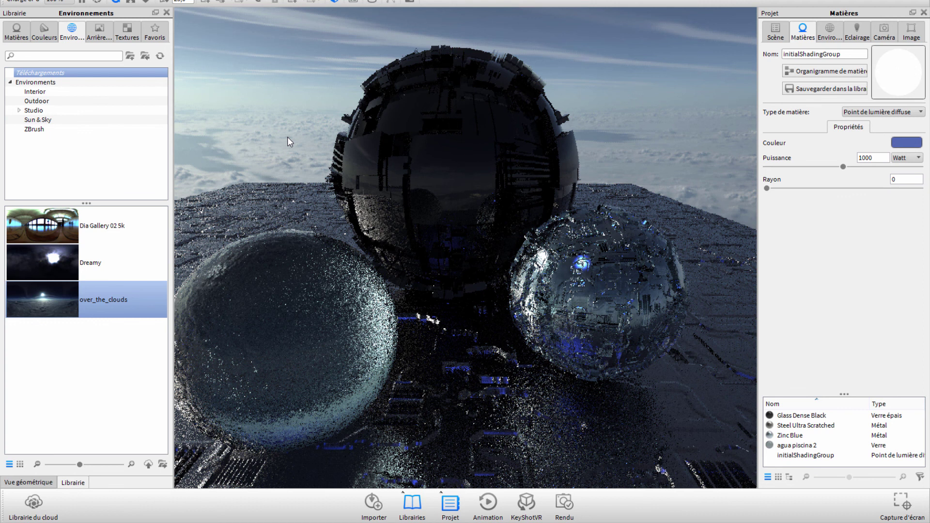
scroll(261, 292, up, 2)
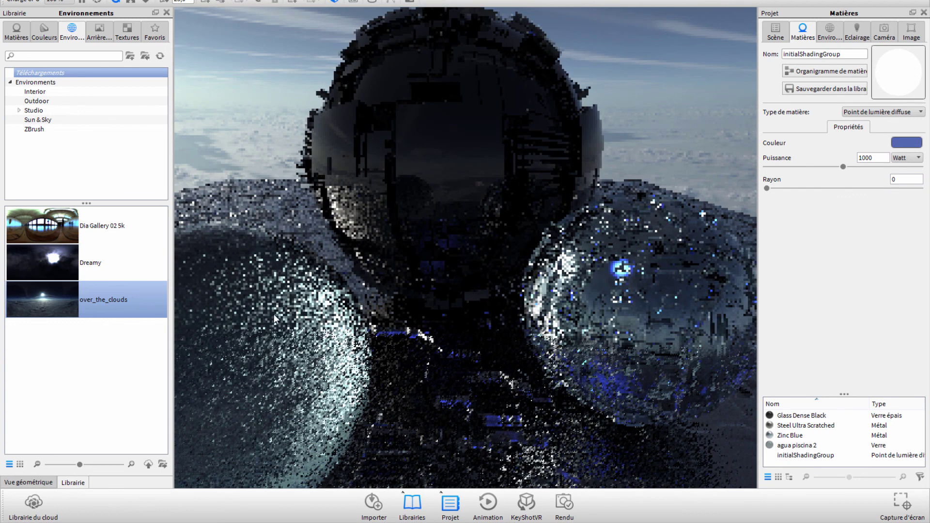
scroll(275, 313, down, 2)
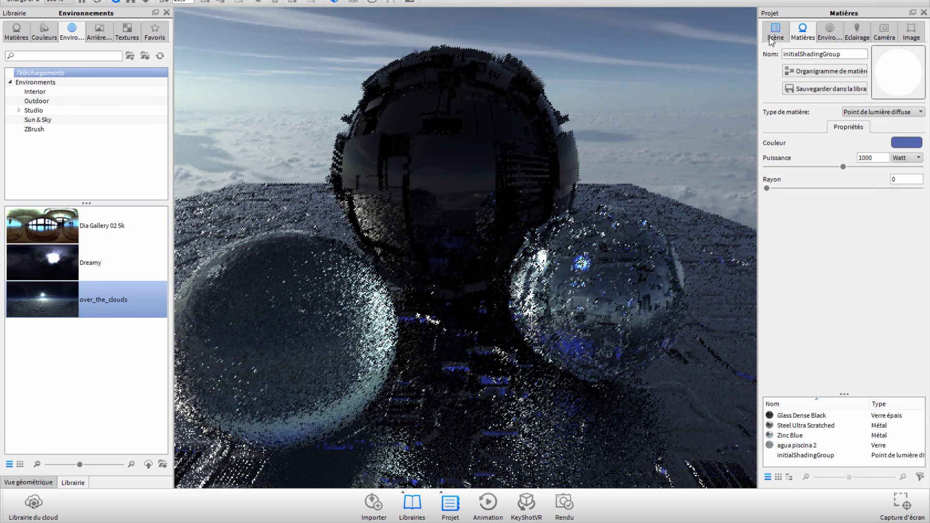
Step: Expand the untitled model in the Scène tree and open petite sphere 1's material
click(772, 39)
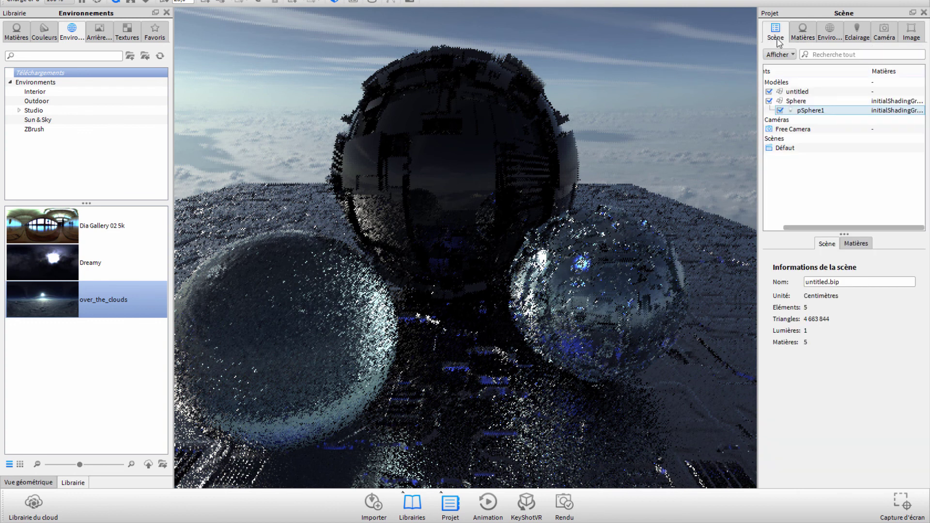
click(780, 102)
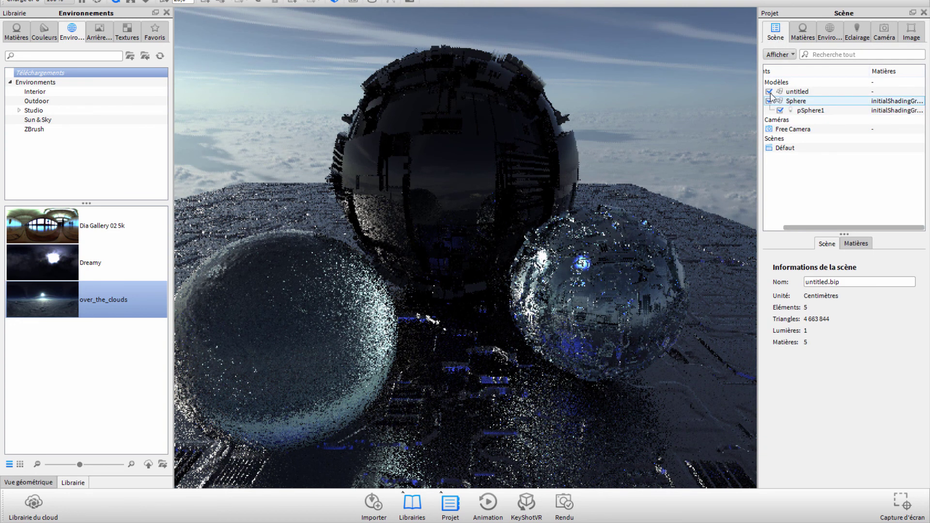
click(769, 91)
click(770, 91)
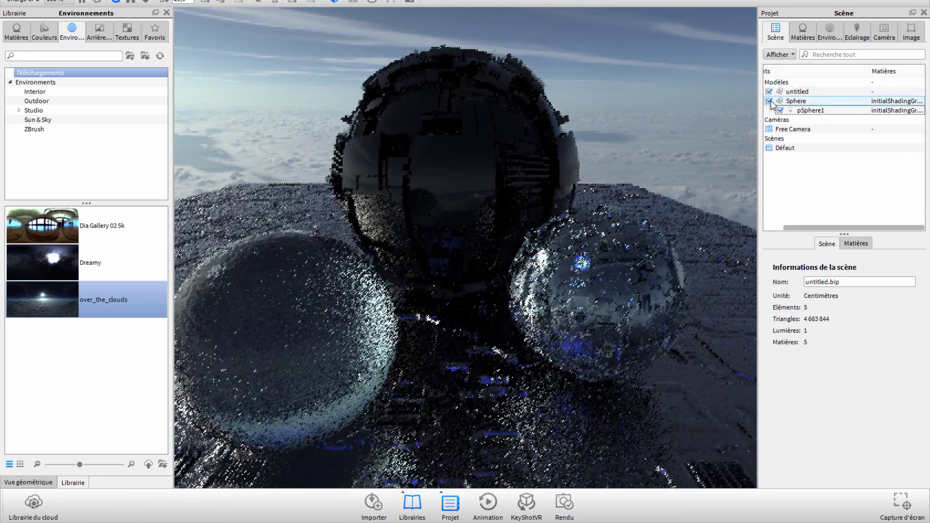
click(794, 92)
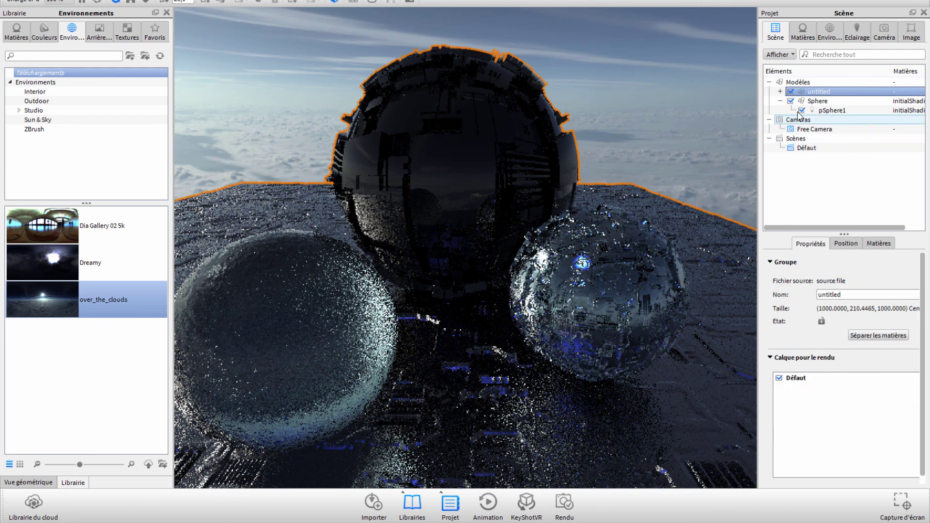
click(781, 91)
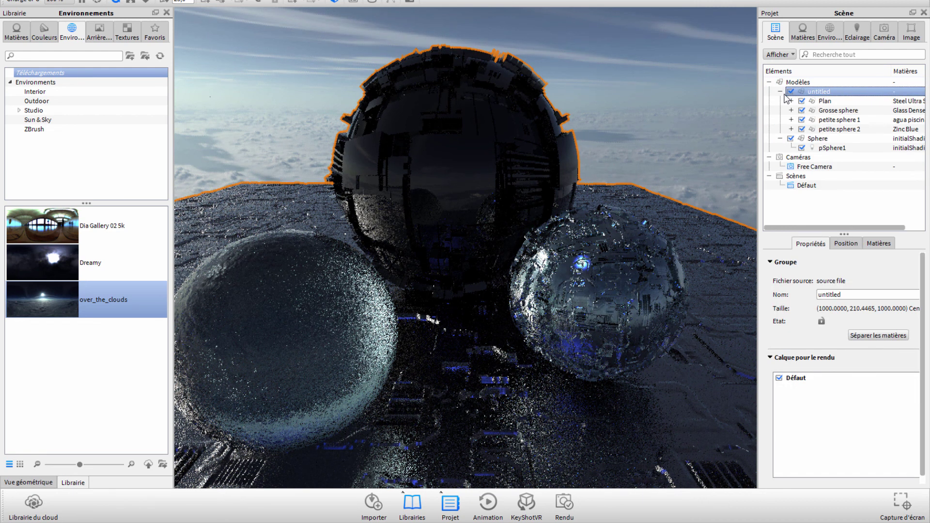
click(830, 129)
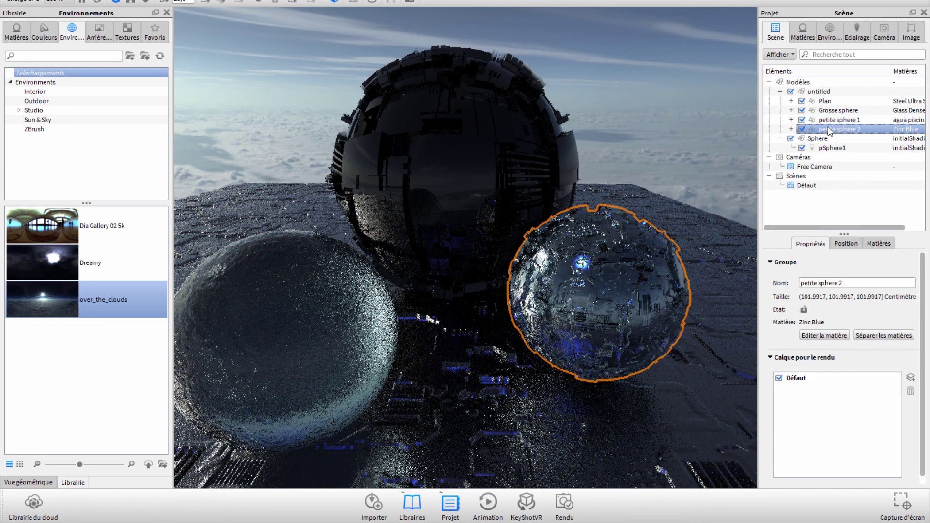
click(792, 120)
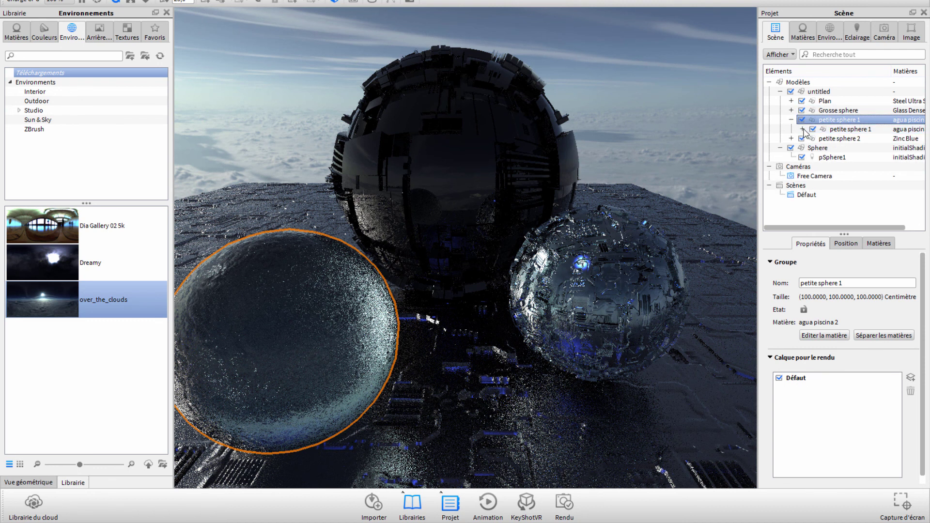
click(803, 129)
double_click(902, 139)
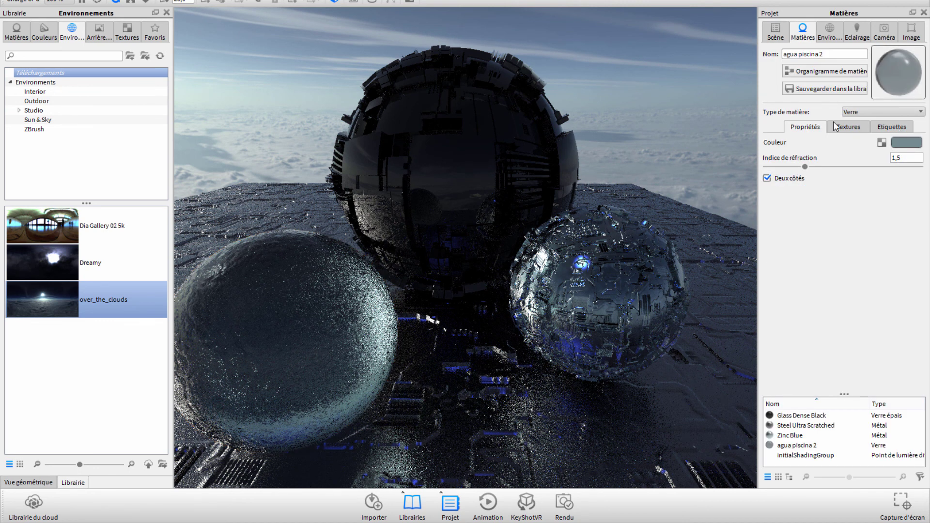
Step: Uncheck the Bosselage bump texture on agua piscina 2 and reframe the camera
click(834, 126)
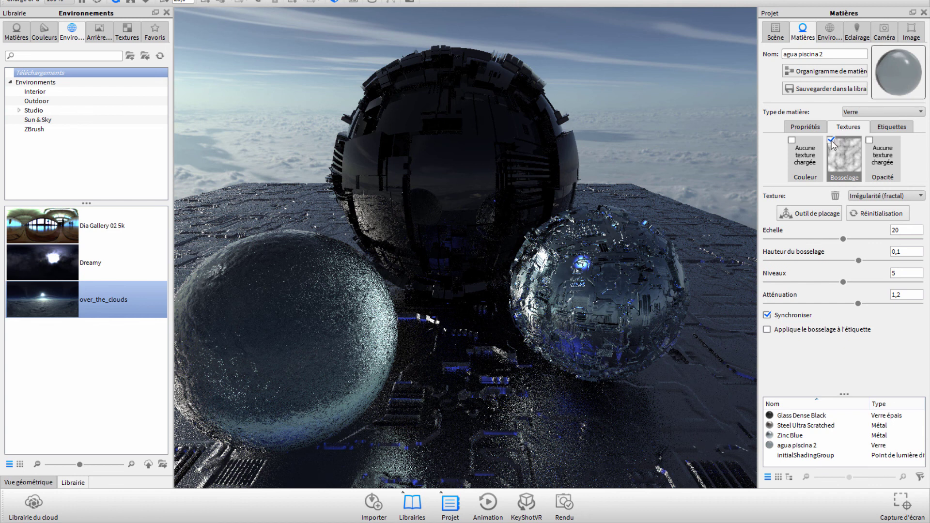
click(832, 140)
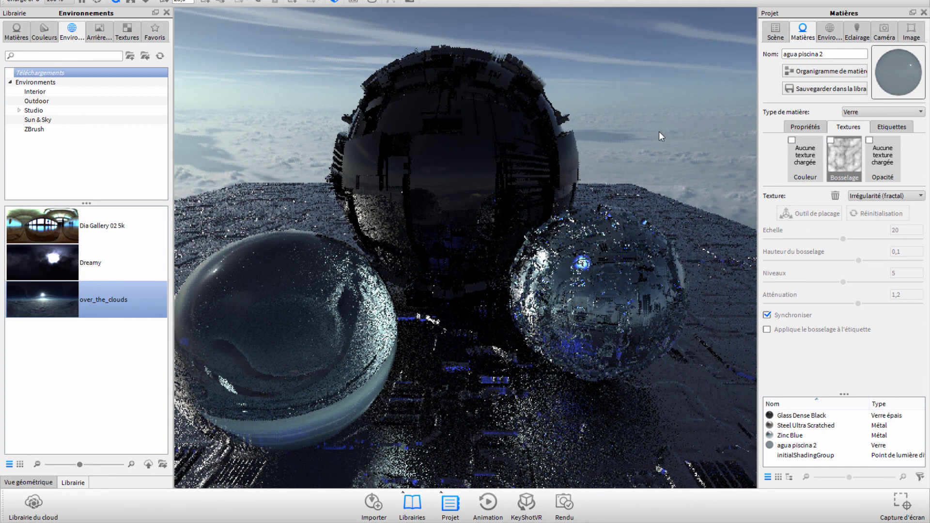
scroll(667, 138, up, 2)
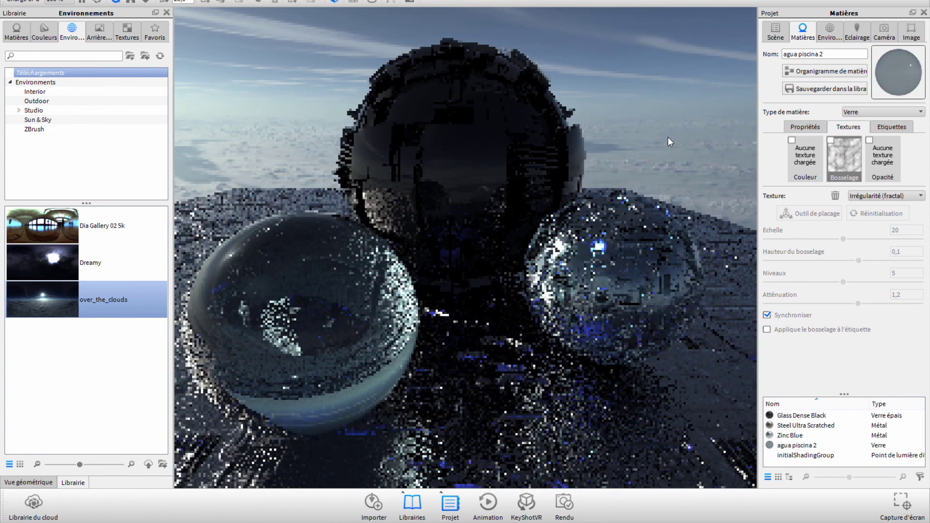
scroll(672, 136, up, 1)
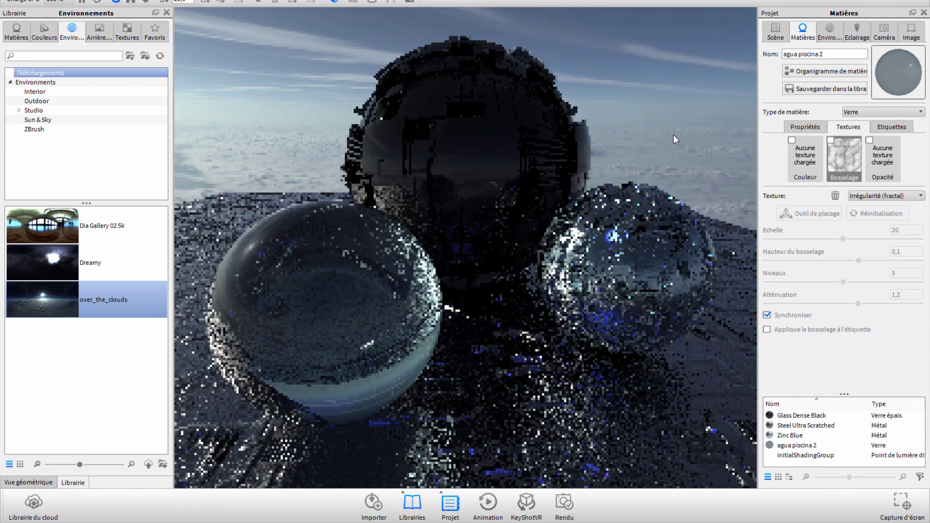
scroll(674, 135, up, 1)
middle_drag(674, 135, 542, 175)
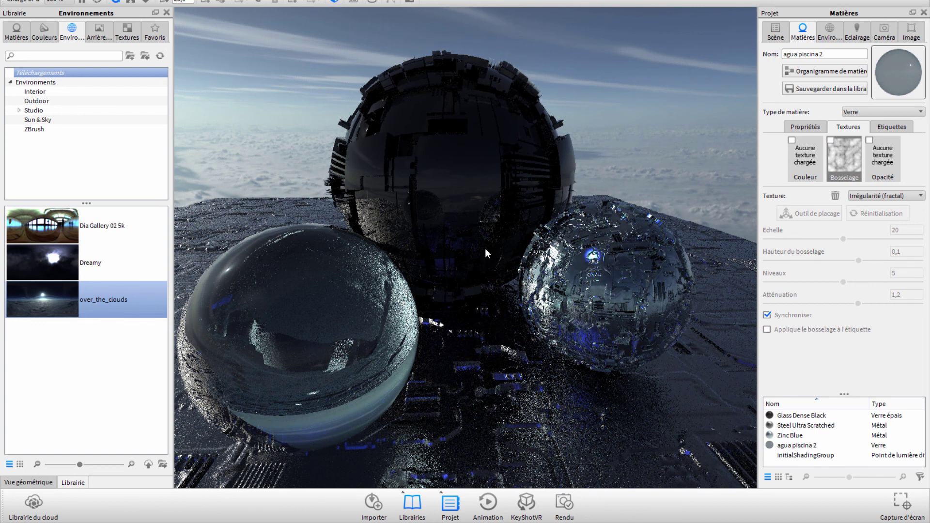
scroll(484, 243, down, 2)
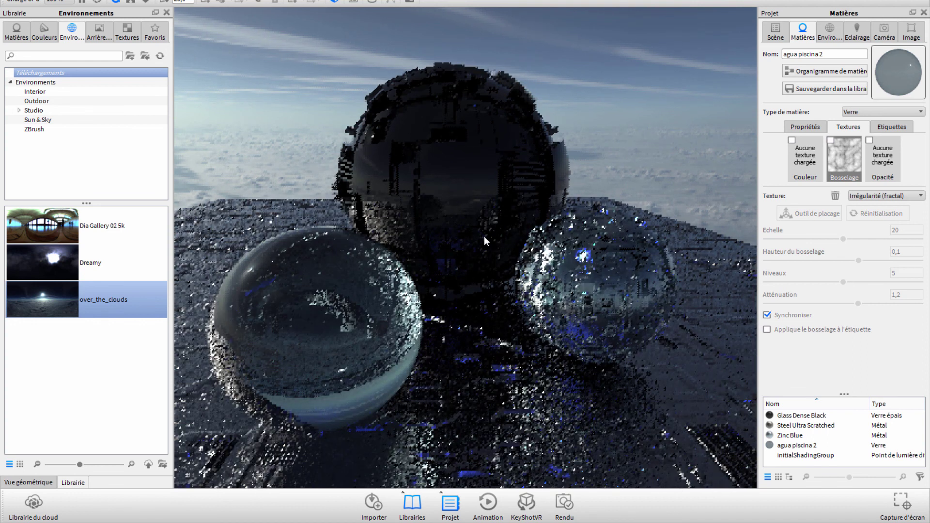
scroll(470, 290, up, 2)
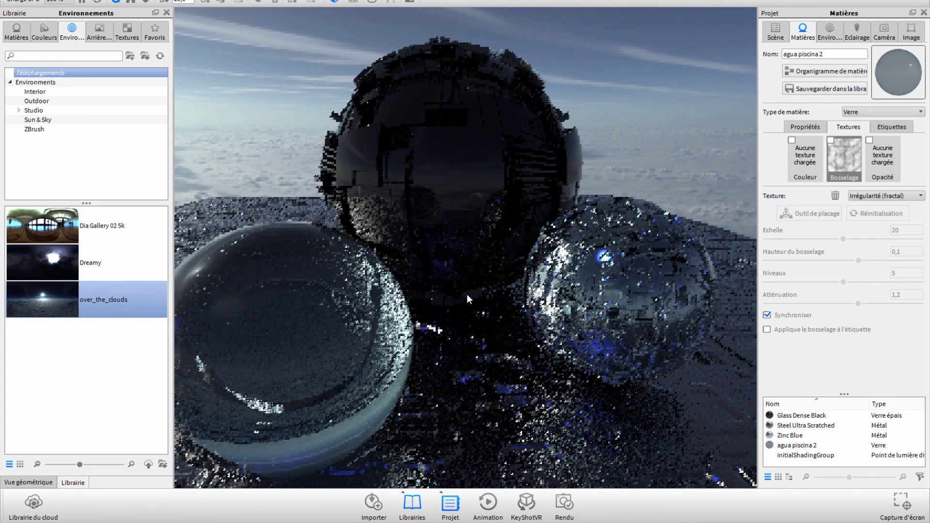
scroll(473, 310, up, 1)
Step: Switch the live view to Performance Mode
scroll(467, 327, down, 1)
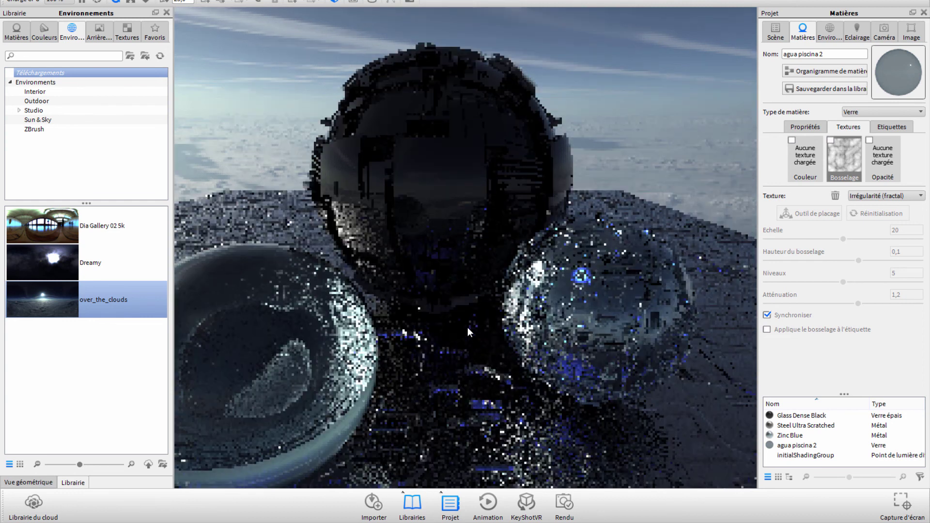
scroll(468, 326, down, 1)
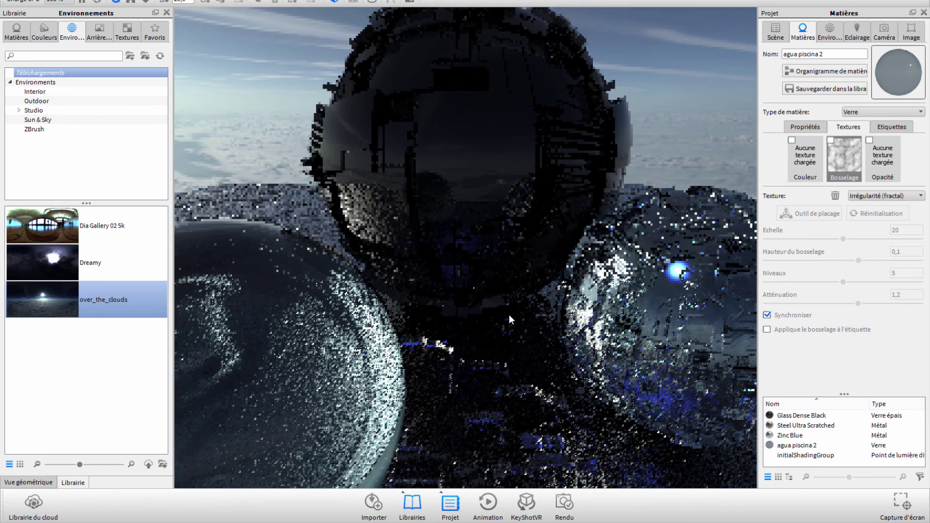
scroll(512, 303, up, 2)
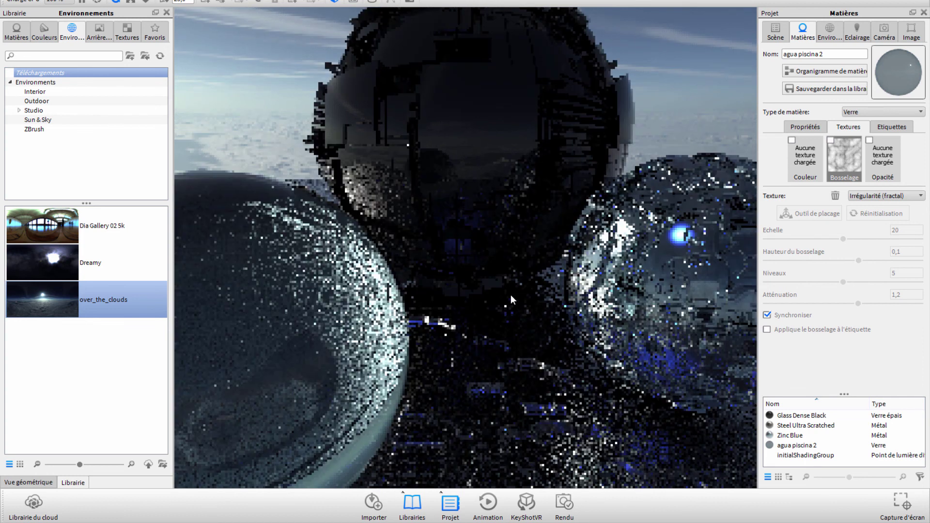
click(99, 4)
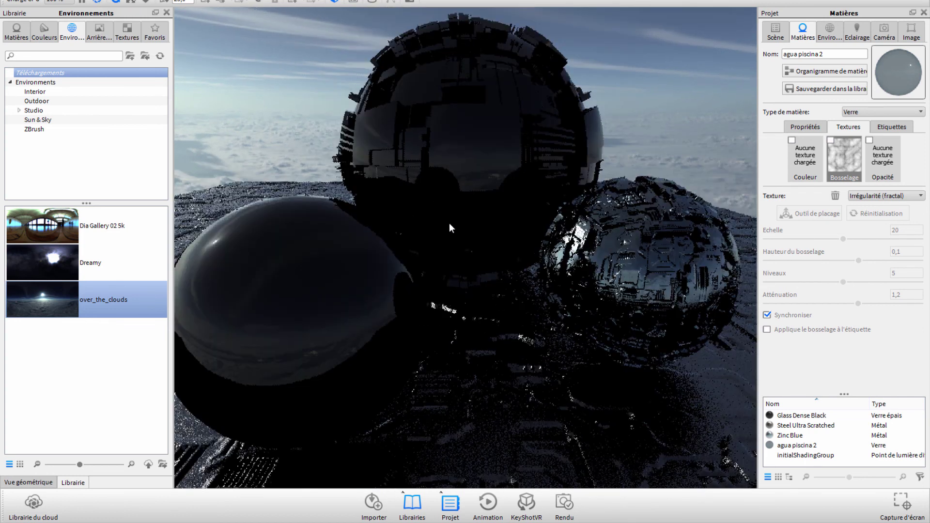
scroll(458, 259, up, 2)
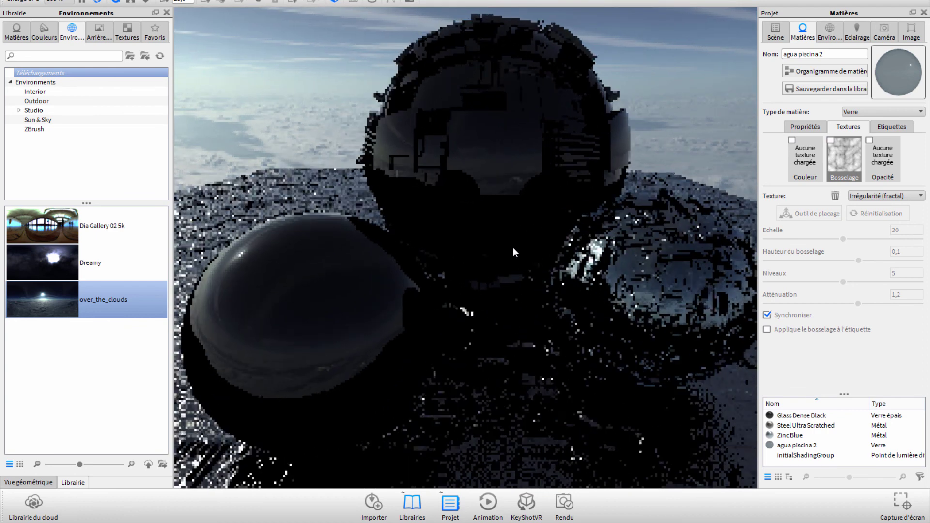
Step: Orbit the camera to a higher view of the spheres and return to the Scène tree
mouse_move(502, 251)
mouse_down()
mouse_move(533, 250)
mouse_move(414, 257)
mouse_up()
scroll(415, 257, up, 2)
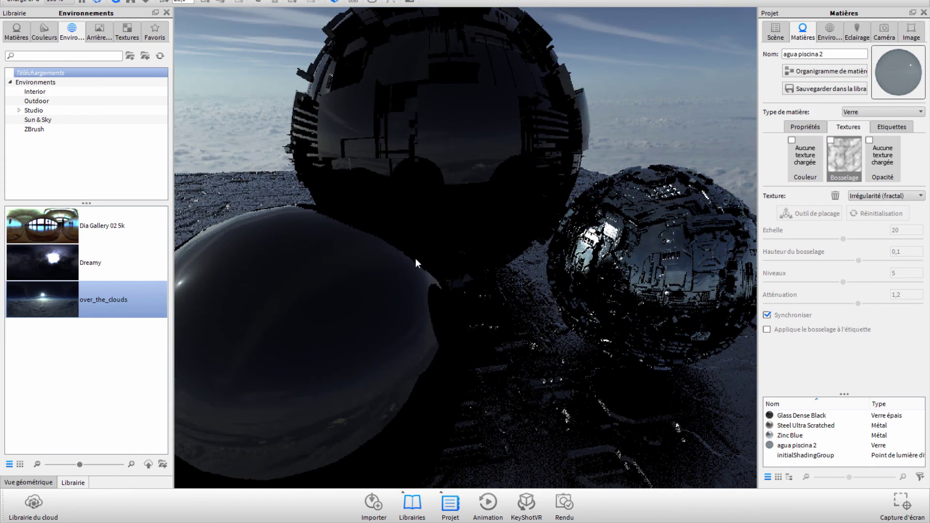
scroll(415, 262, down, 2)
mouse_move(412, 270)
mouse_down()
mouse_move(404, 268)
mouse_move(421, 265)
mouse_up()
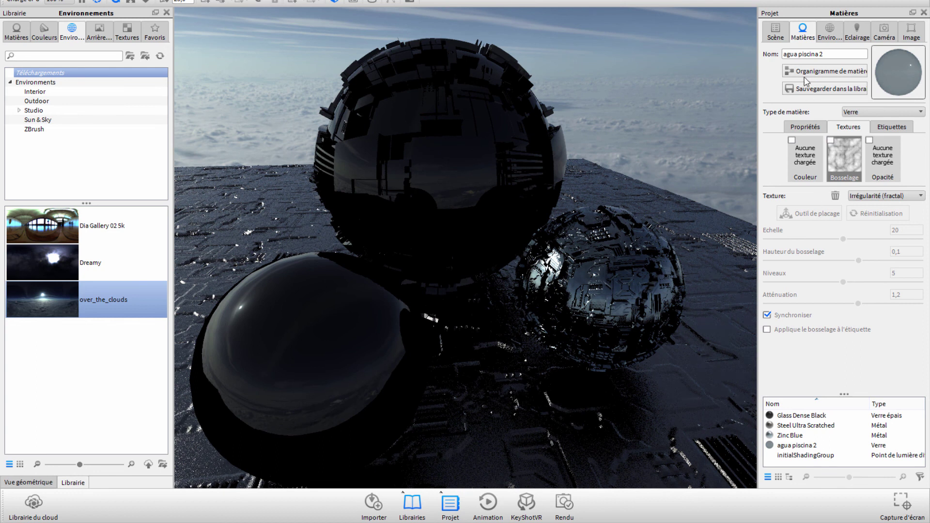
click(773, 33)
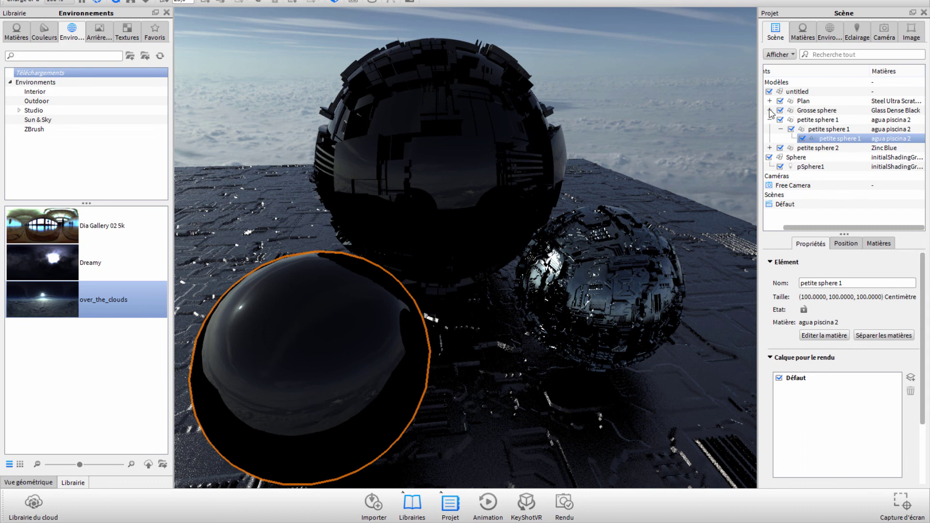
Step: Select the big sphere and both small spheres together, cancelling the hierarchy warning
click(780, 129)
click(770, 120)
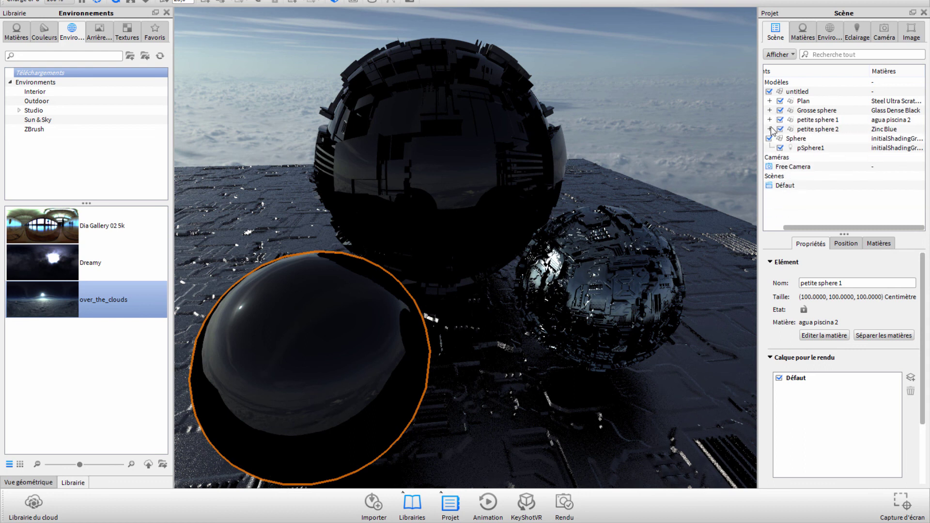
click(814, 110)
shift+click(813, 128)
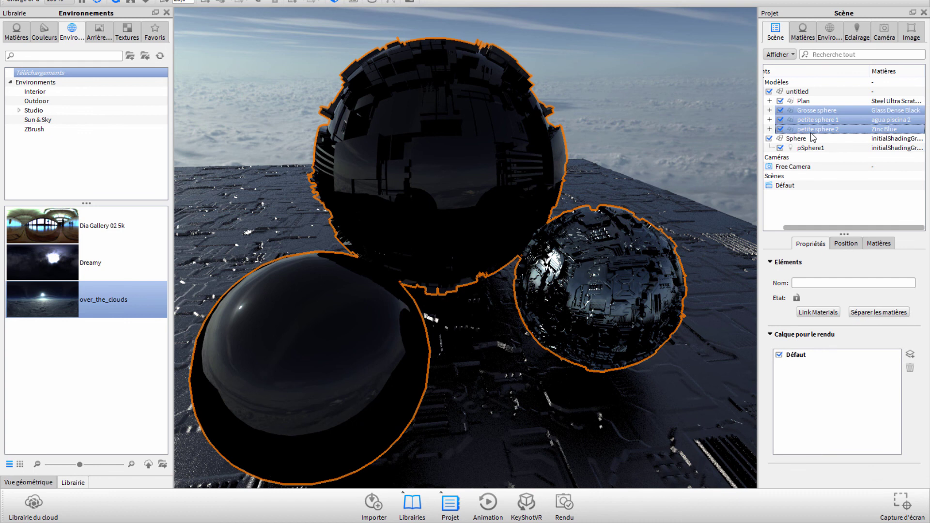
drag(813, 138, 813, 138)
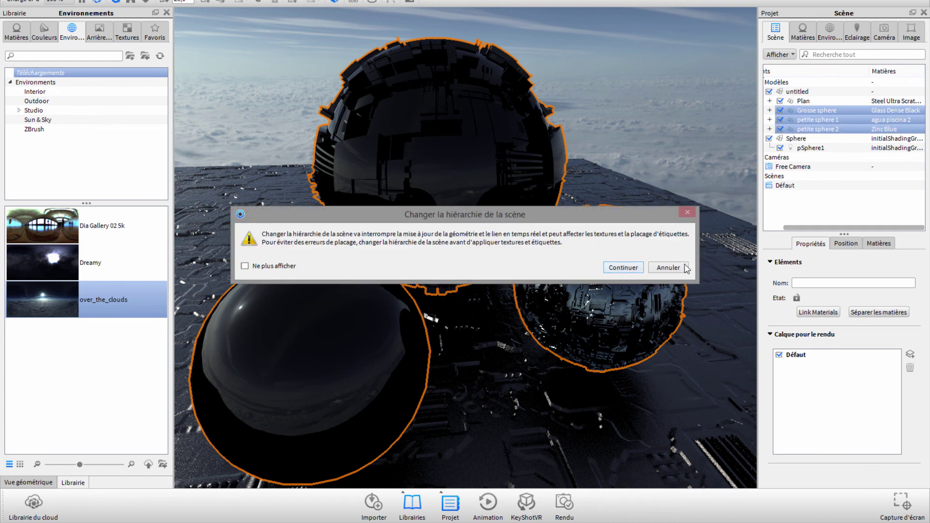
click(669, 267)
Step: Slide the three spheres left across the plane with the move tool and confirm
click(846, 244)
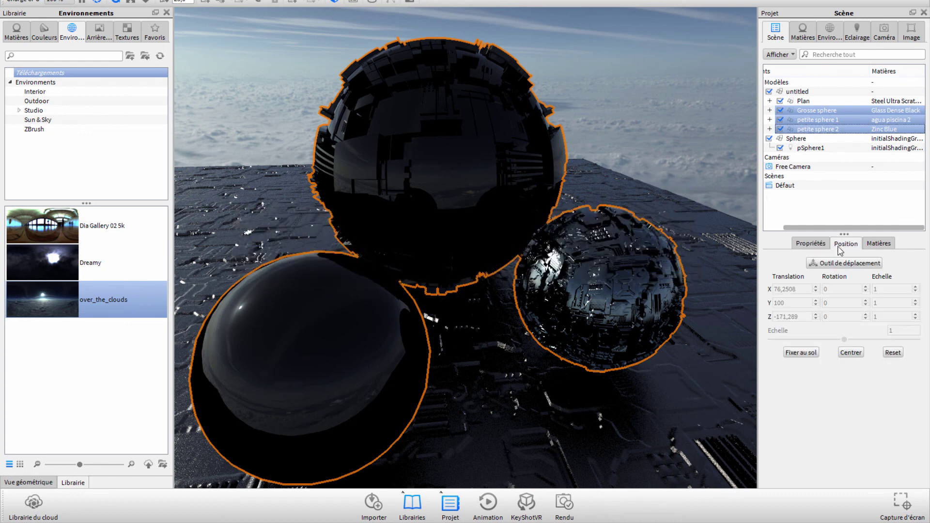
click(826, 265)
drag(541, 187, 298, 194)
mouse_move(558, 208)
mouse_down()
mouse_move(710, 200)
mouse_move(725, 176)
mouse_move(741, 176)
mouse_up()
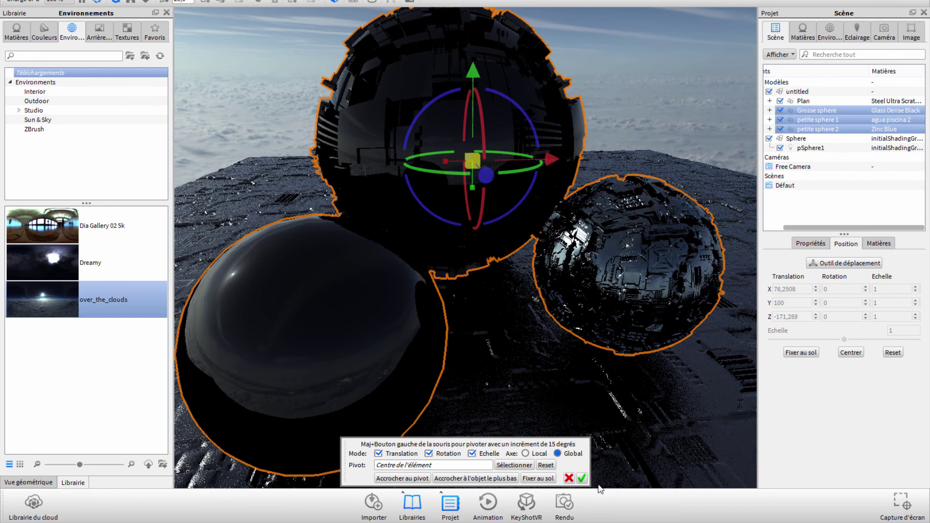
click(582, 479)
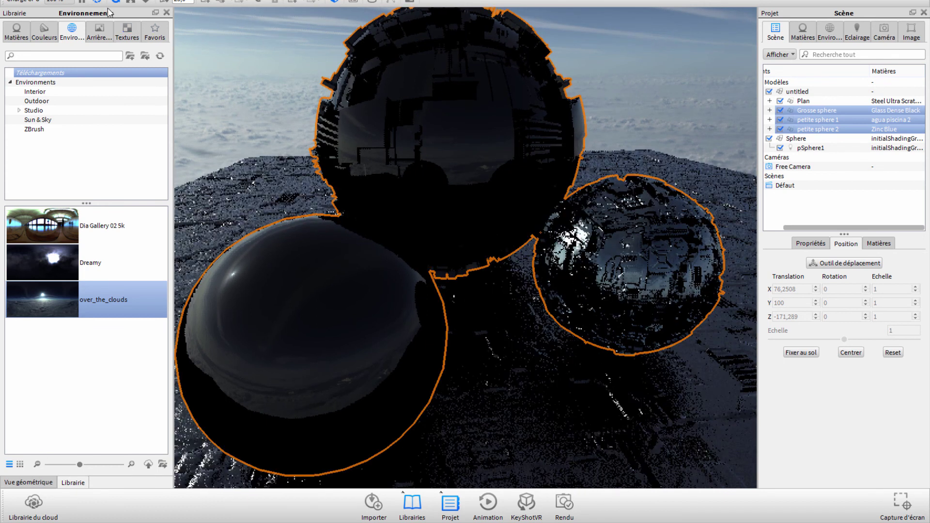
Step: Try the Produit and Intérieur lighting presets, then settle on Basique
click(857, 31)
click(776, 103)
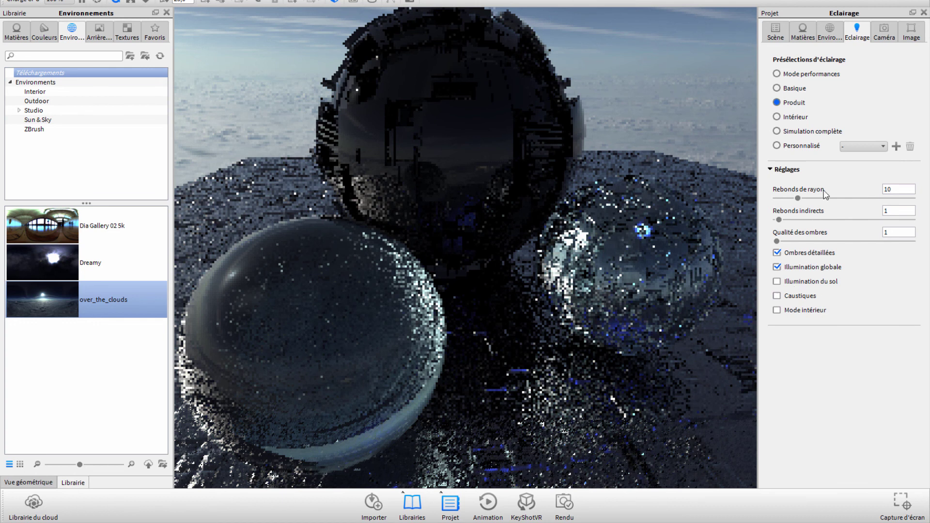
click(777, 117)
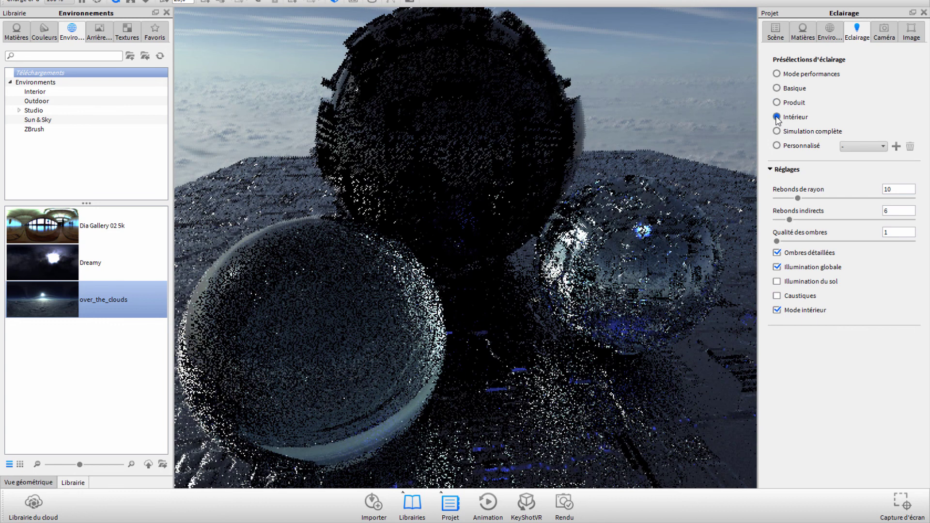
click(777, 90)
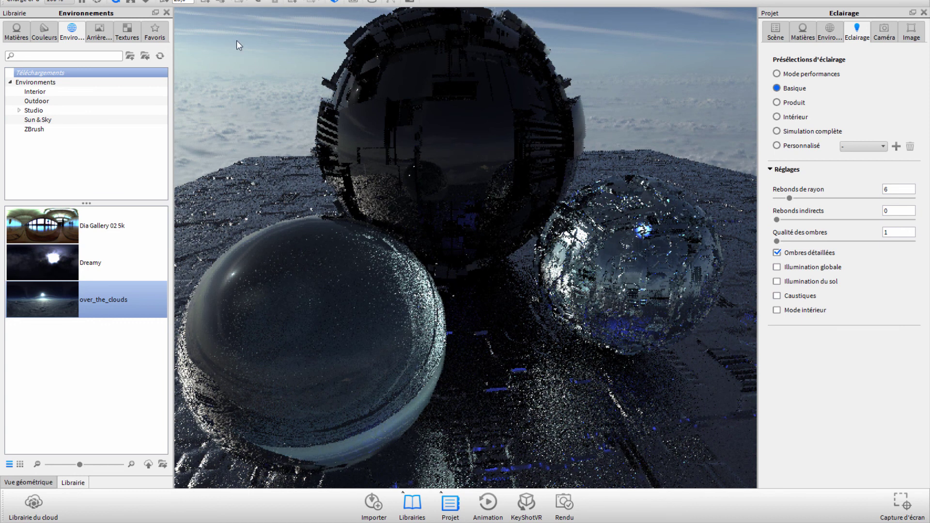
click(199, 1)
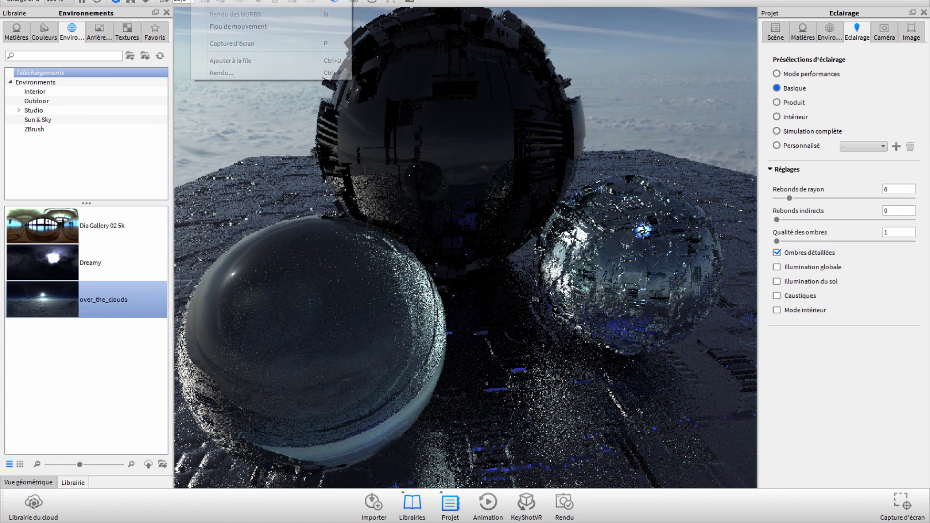
Step: Set the render output folder to Images and the resolution to 1280 × 1061
click(218, 74)
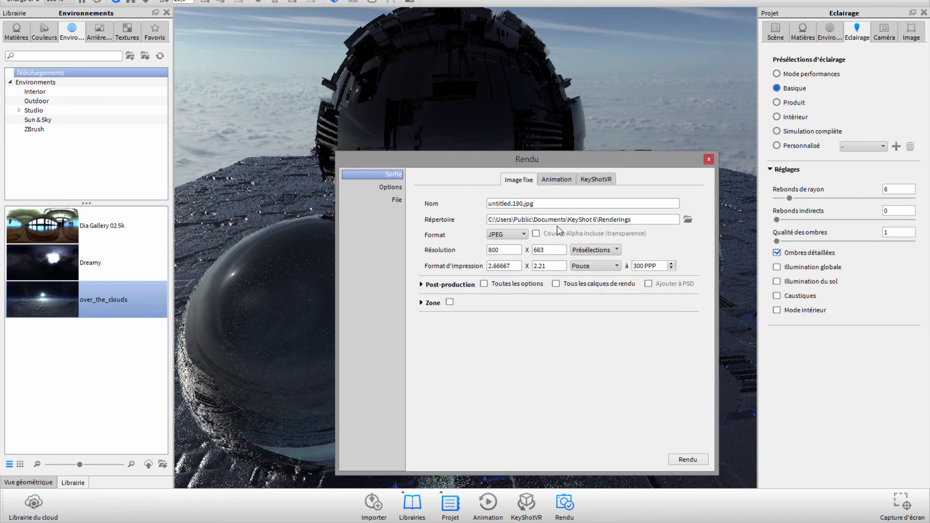
click(687, 220)
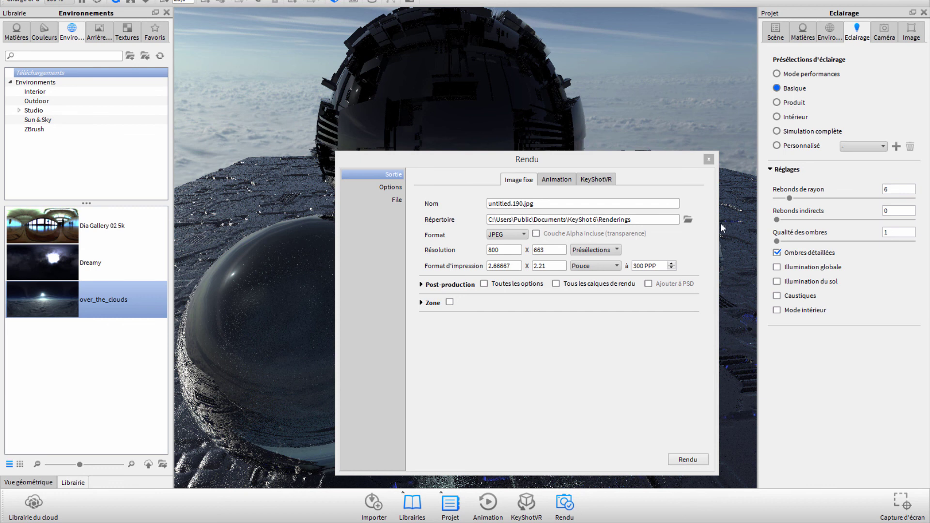
click(383, 344)
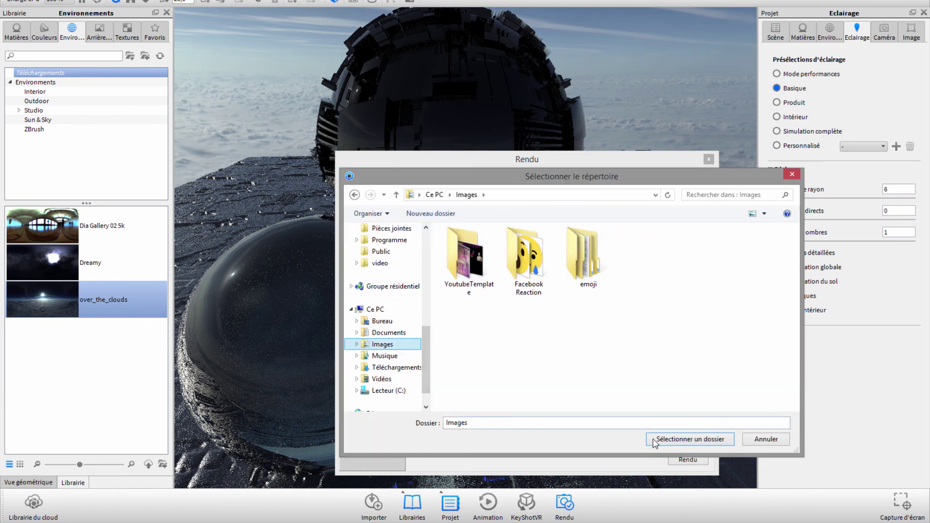
click(678, 438)
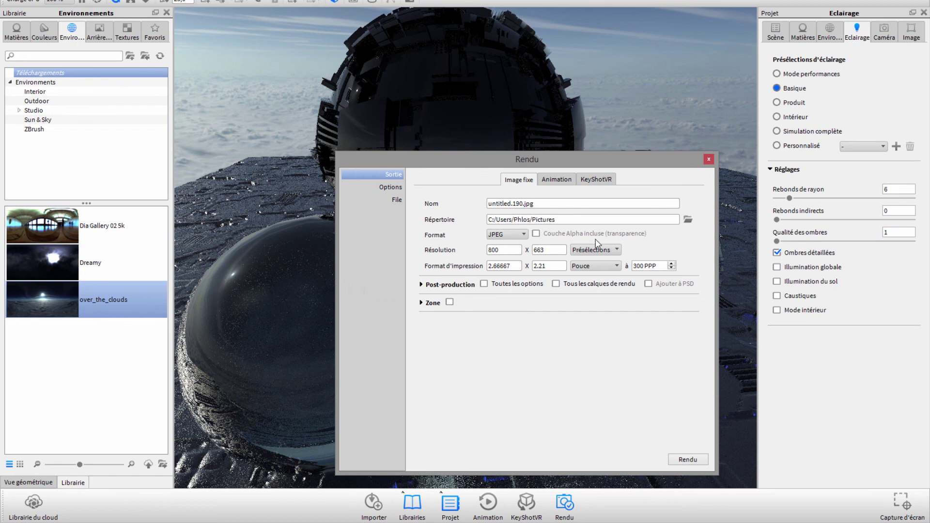
click(598, 250)
click(601, 339)
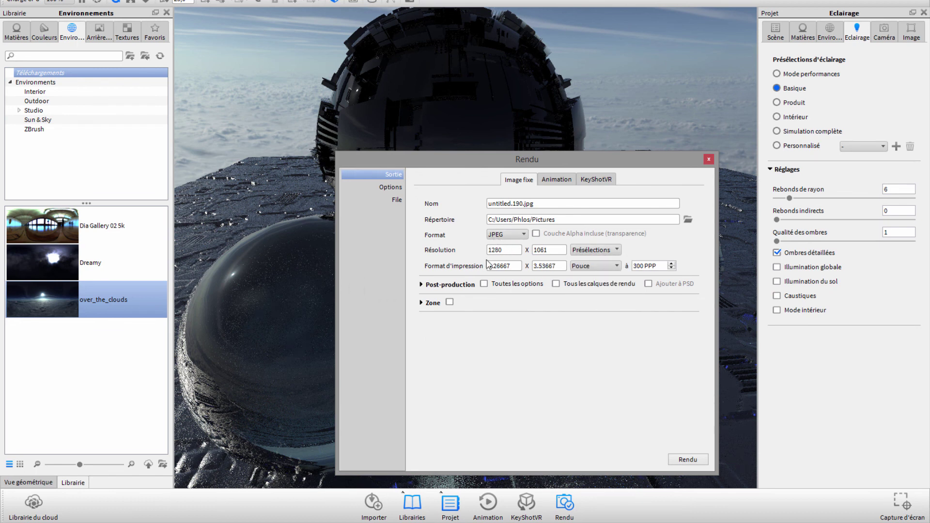
Step: Set the output format to JPEG after trying PNG, and show the quality options
click(524, 236)
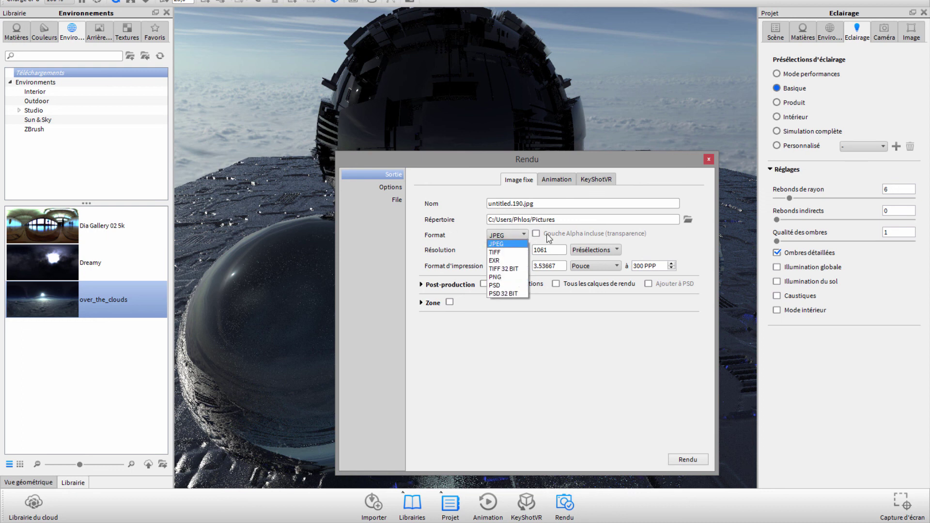
click(500, 279)
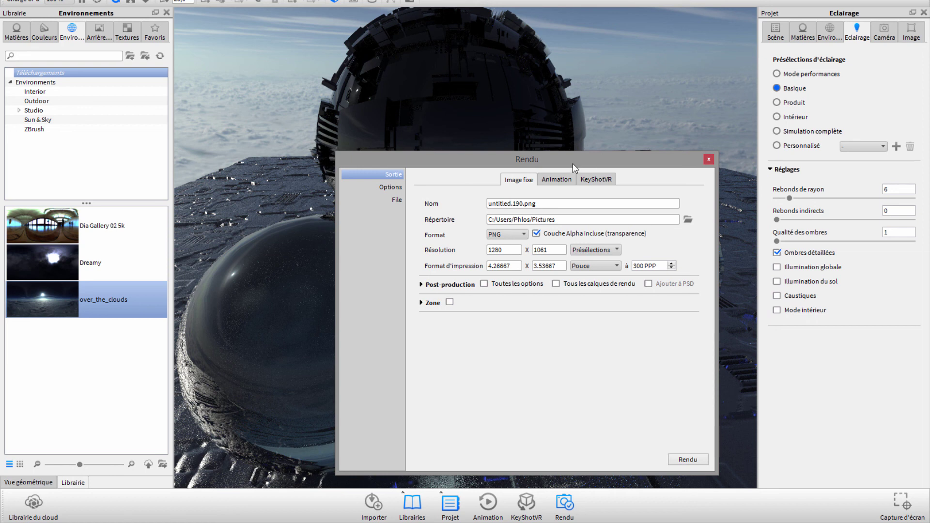
drag(573, 163, 632, 133)
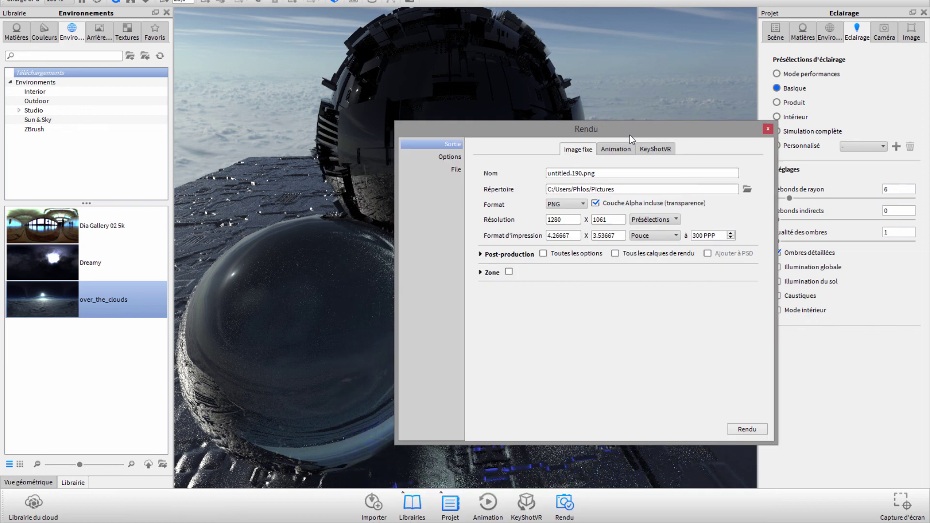
click(564, 203)
click(561, 215)
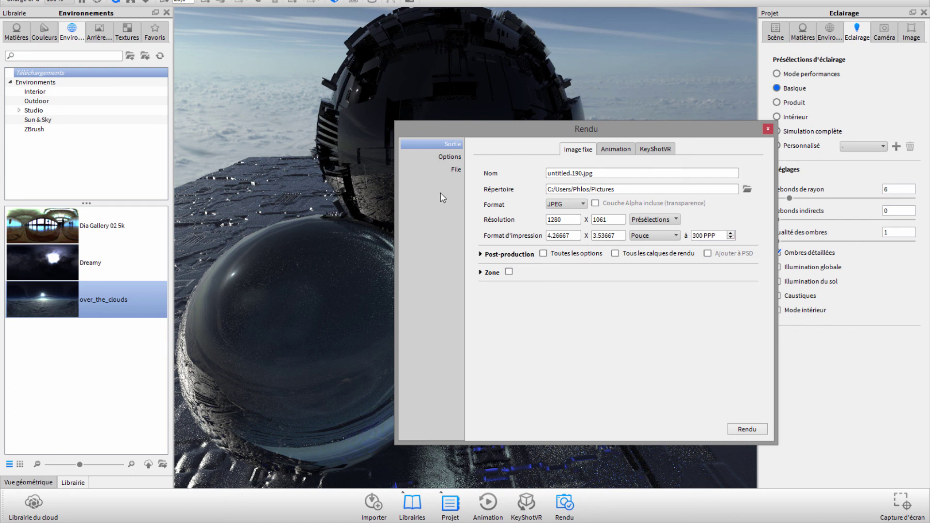
click(448, 157)
drag(571, 133, 788, 125)
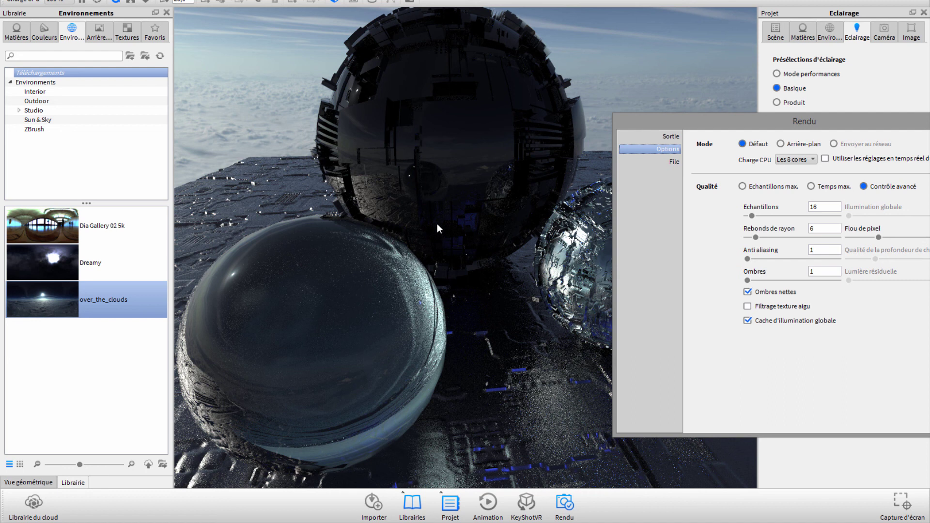
Step: Limit render quality to a maximum time of 0 h 5 min 00 s and launch the render
drag(750, 130, 572, 115)
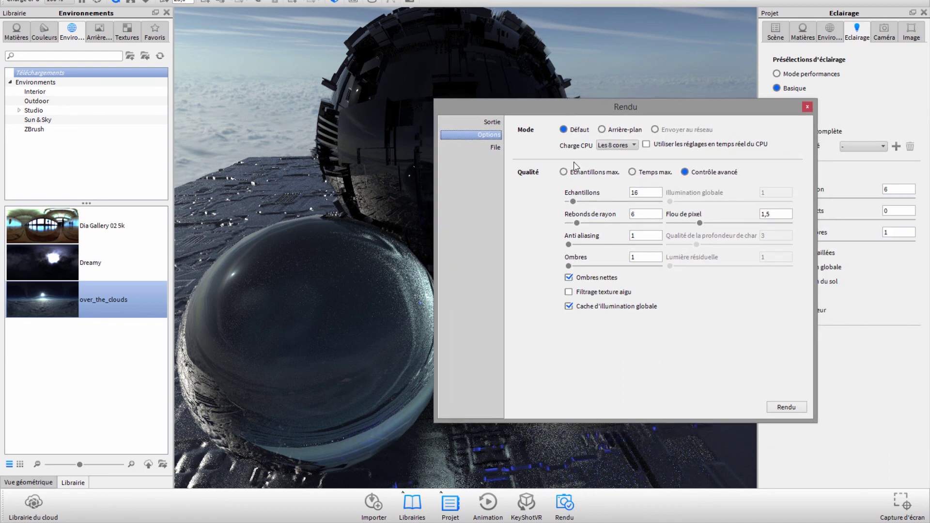
click(646, 176)
double_click(632, 195)
text(1)
text(0)
key(BackSpace)
key(BackSpace)
text(5)
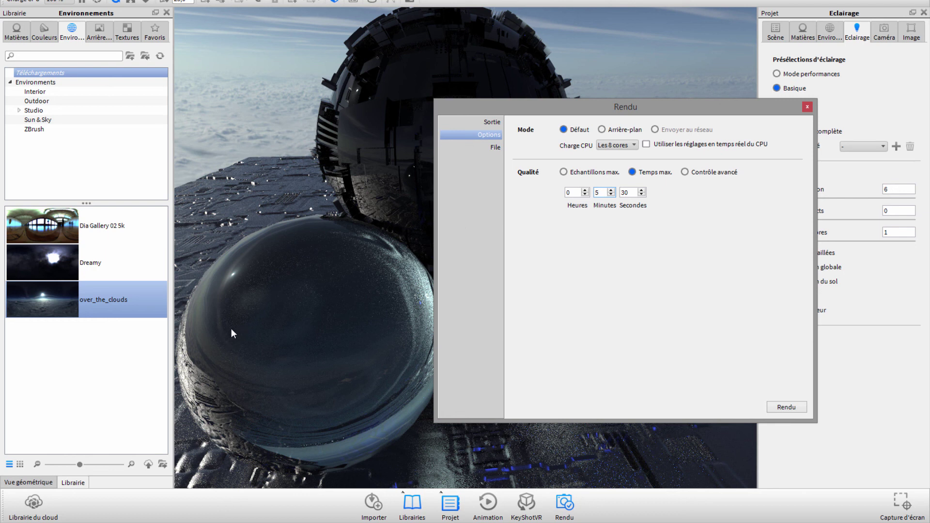
drag(631, 193, 611, 204)
text(00)
click(786, 408)
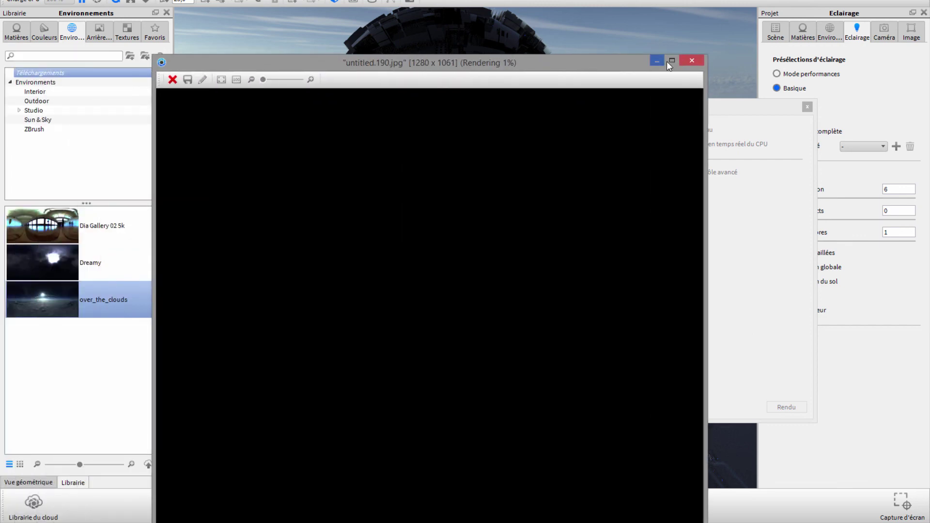
Step: Browse the channel's YouTube tutorial videos while rendering, then return to the KeyShot render view
click(668, 61)
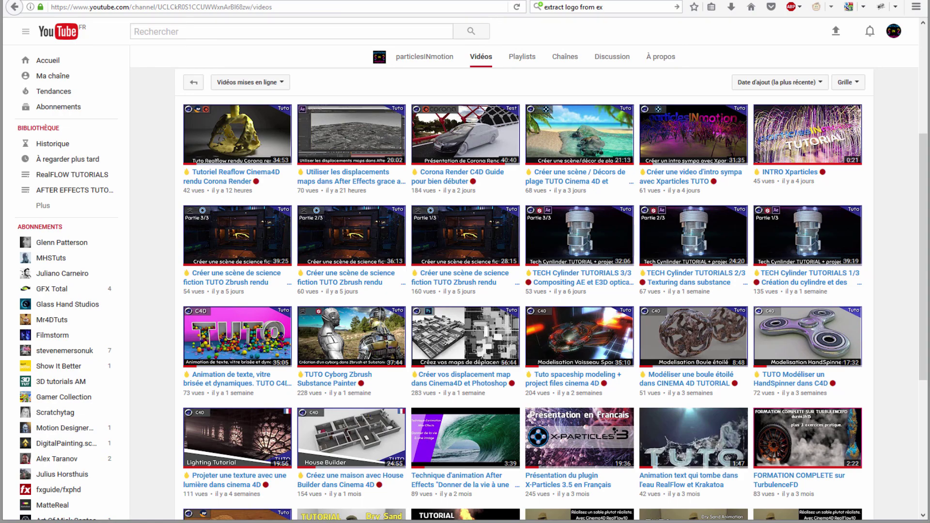
scroll(484, 363, up, 1)
scroll(467, 372, up, 2)
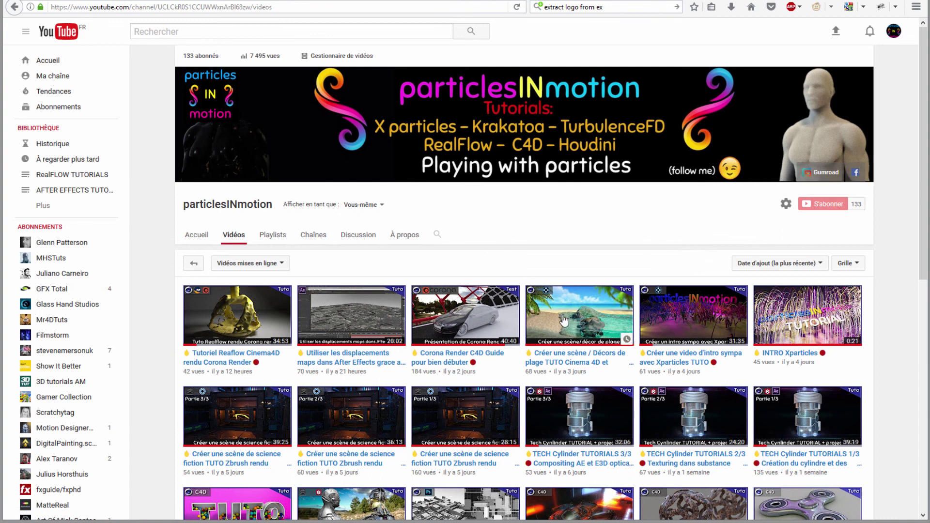
scroll(359, 416, down, 2)
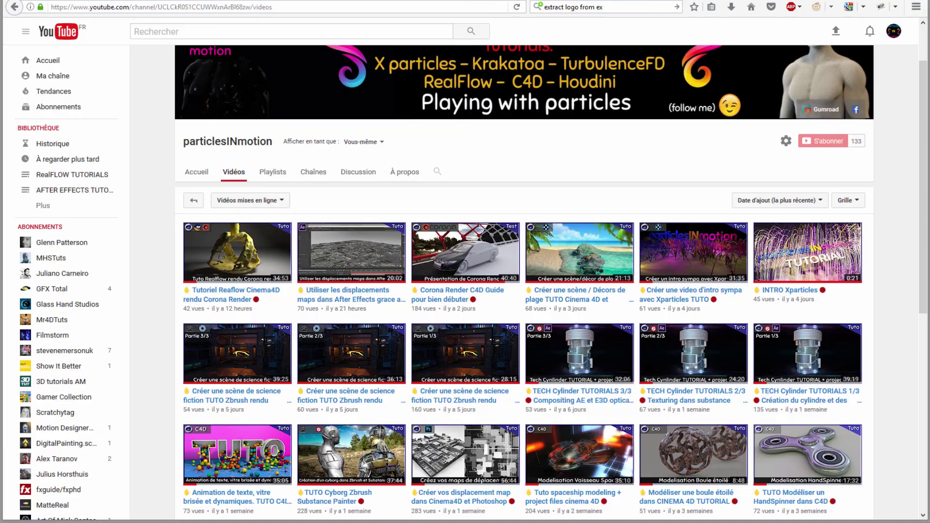
click(848, 490)
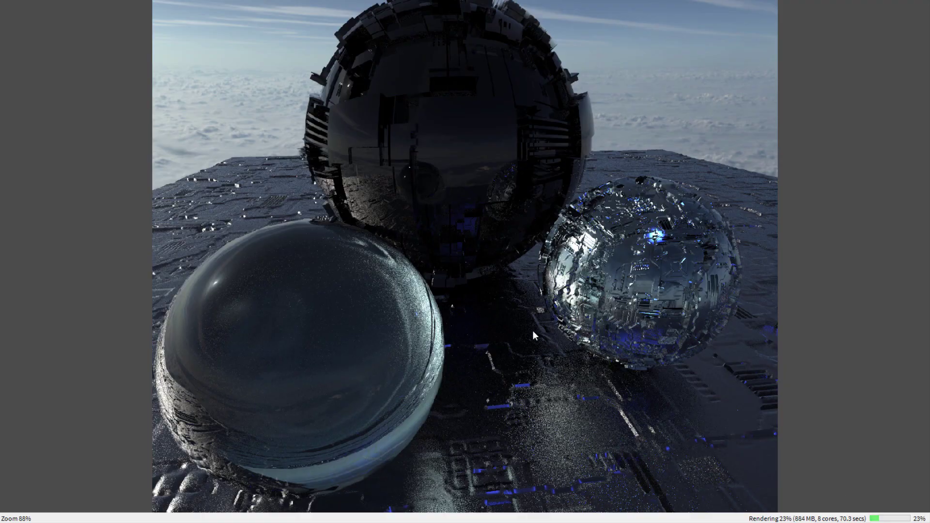